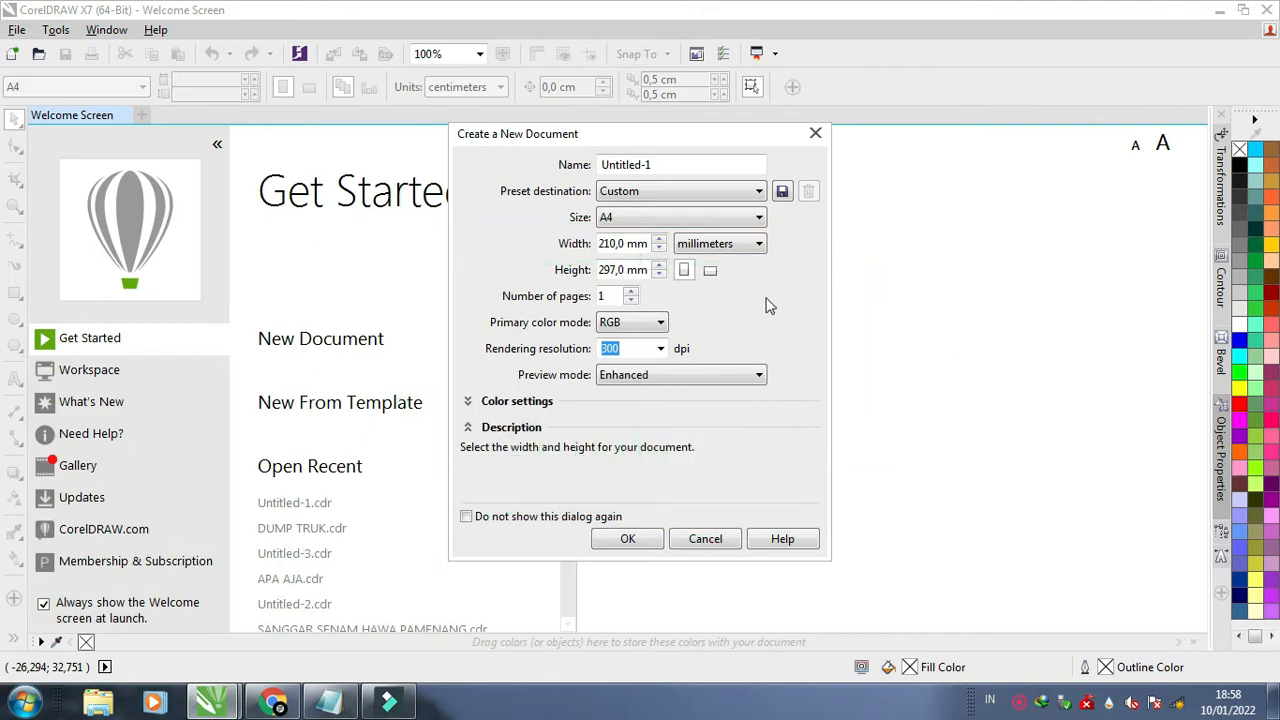
Create a new A4 document in millimetres and draw a rectangle about 154 by 77 mm on the page.
{"action": "left_click", "coordinate": [630, 540]}
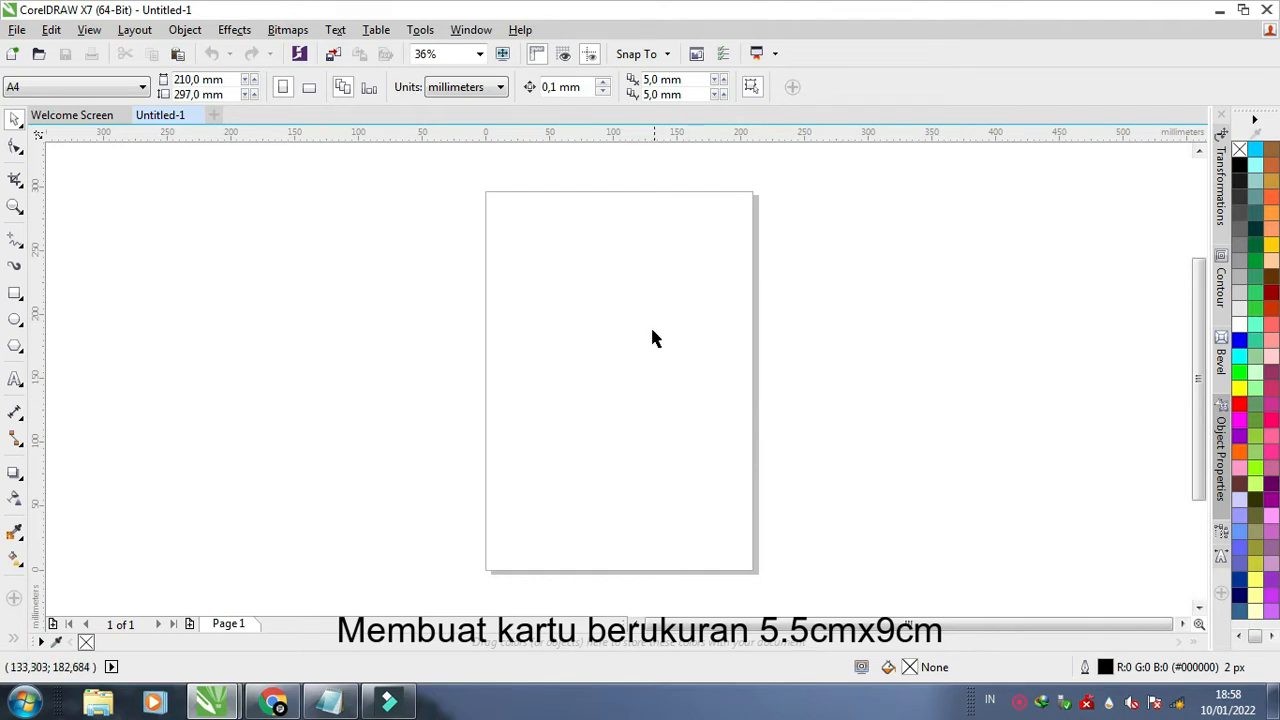
{"action": "left_click", "coordinate": [20, 297]}
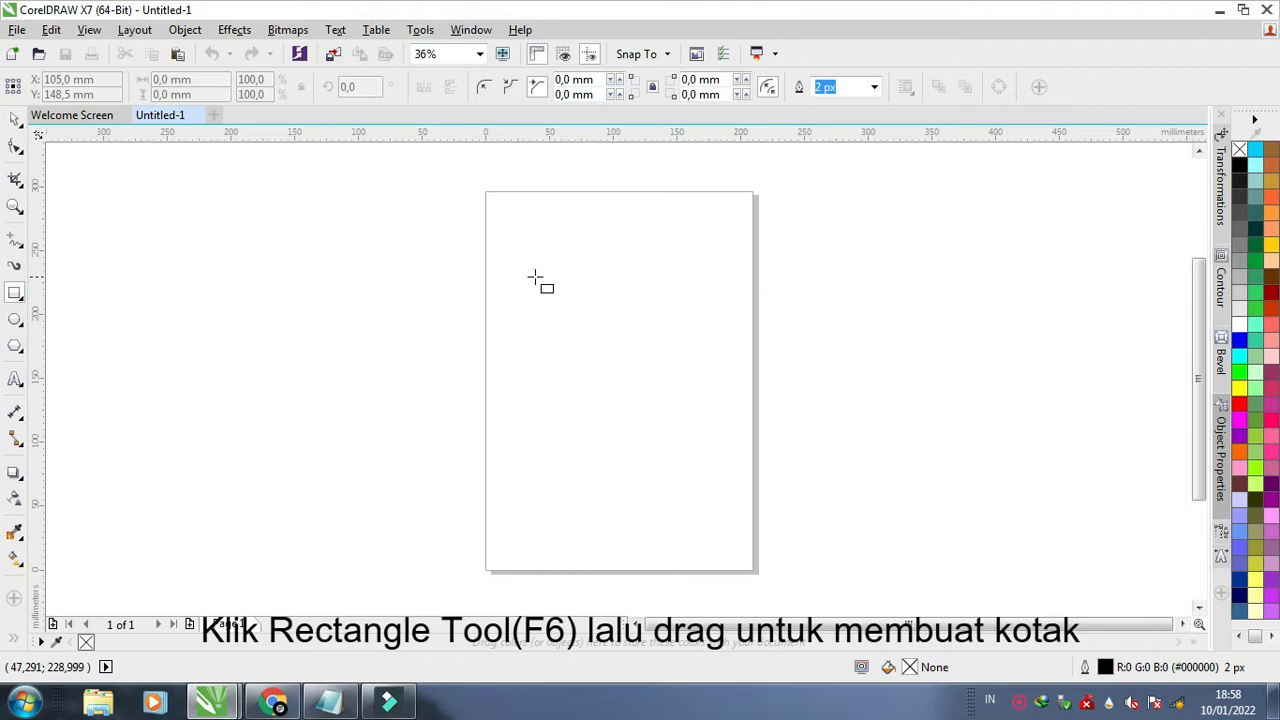
{"action": "left_click_drag", "start_coordinate": [502, 277], "coordinate": [699, 376]}
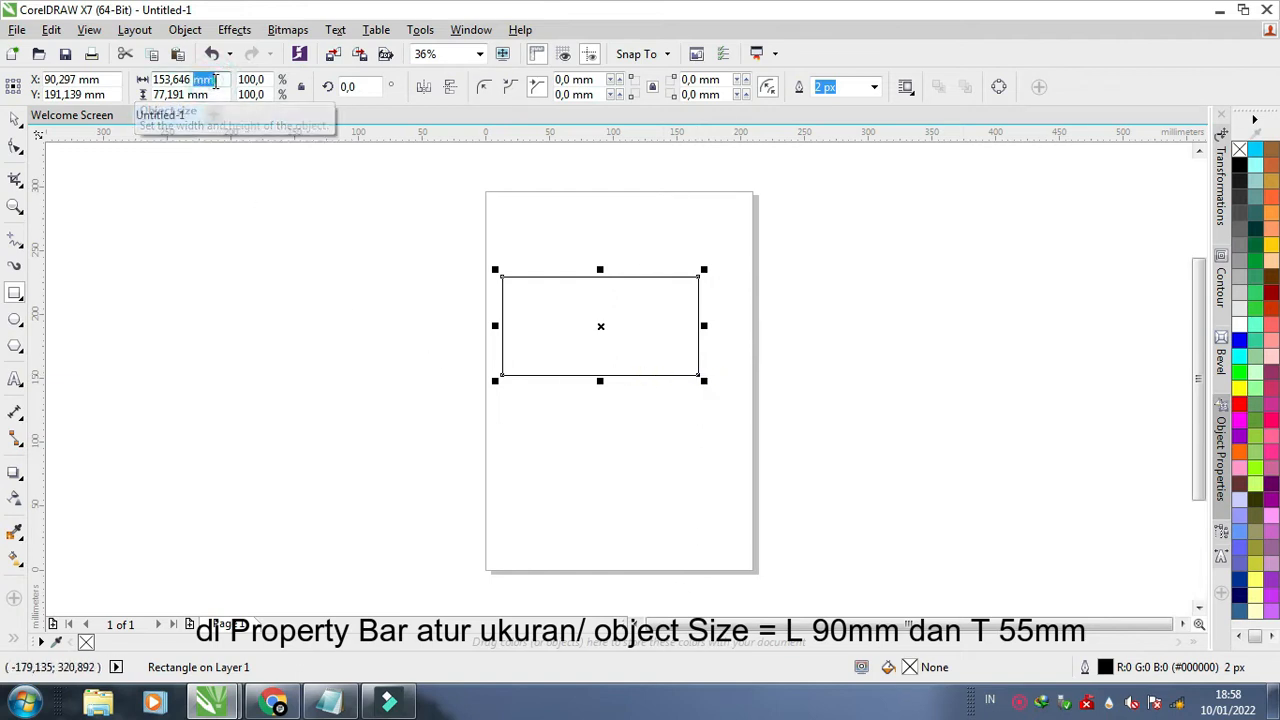
Set the rectangle's size to 90 mm wide and 55 mm high.
{"action": "left_click", "coordinate": [215, 82]}
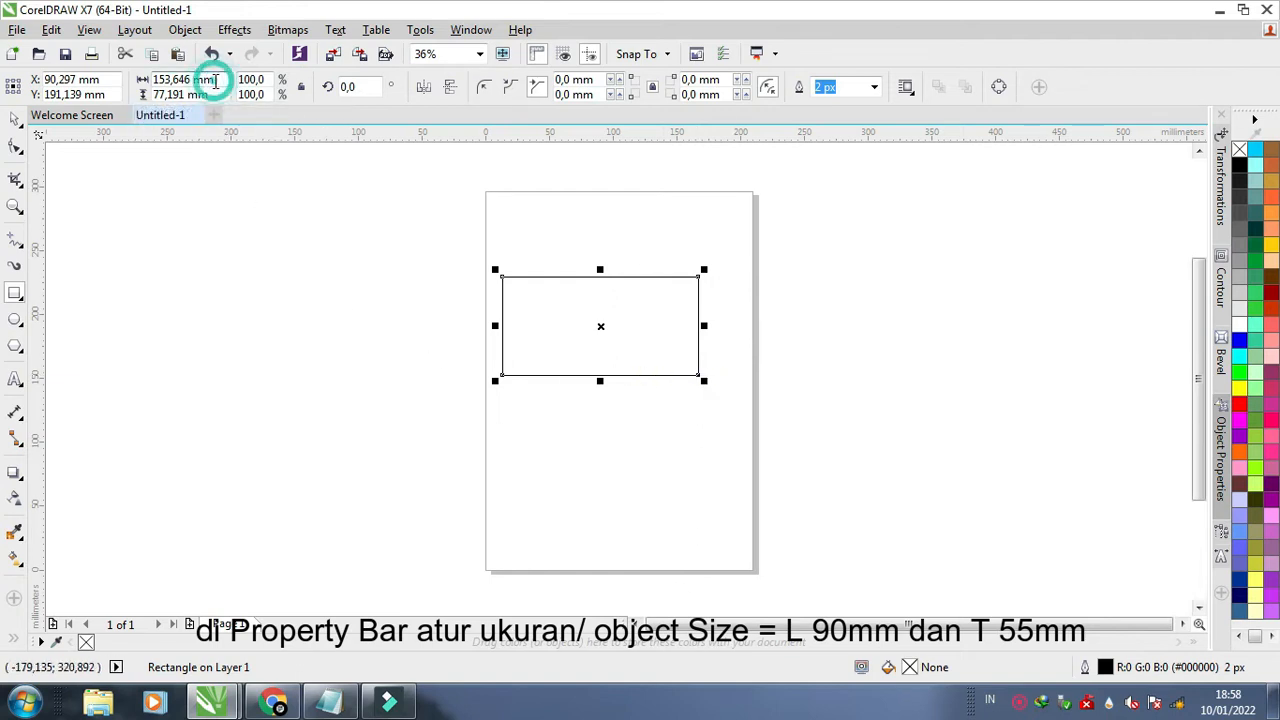
{"action": "left_click", "coordinate": [180, 78]}
{"action": "double_click", "coordinate": [180, 78]}
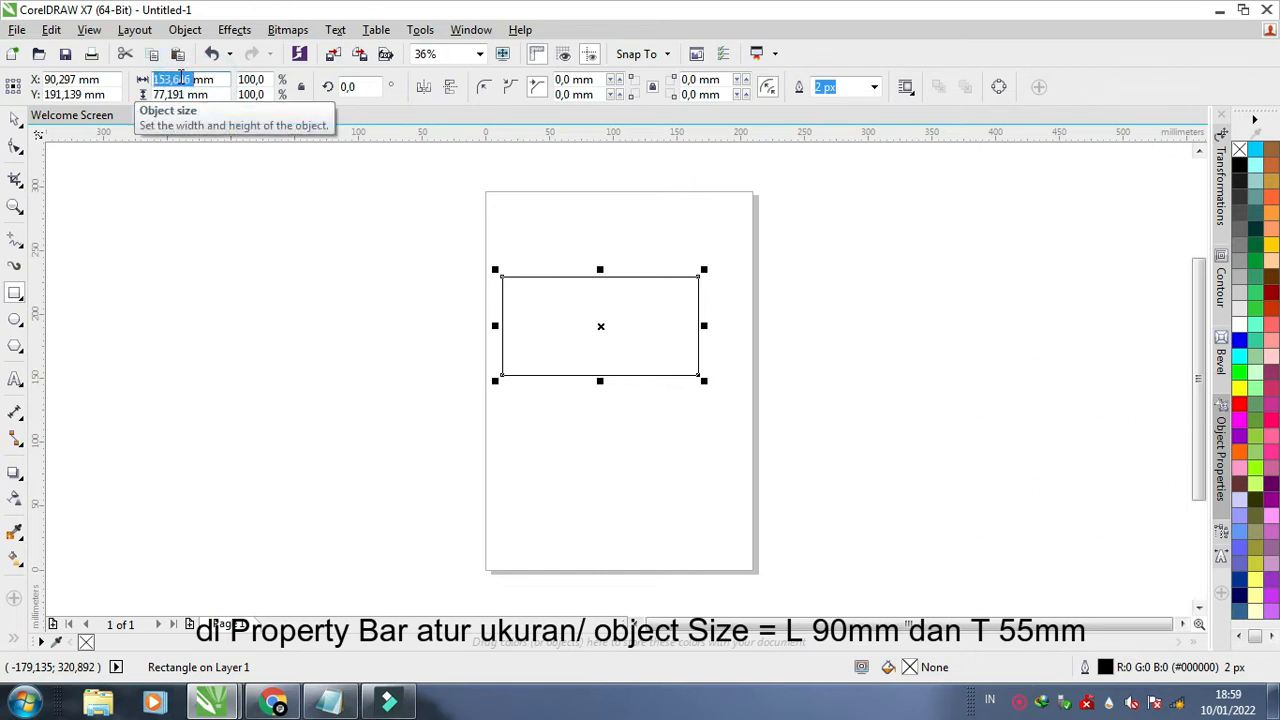
{"action": "type", "text": "90"}
{"action": "key", "text": "Tab"}
{"action": "type", "text": "55"}
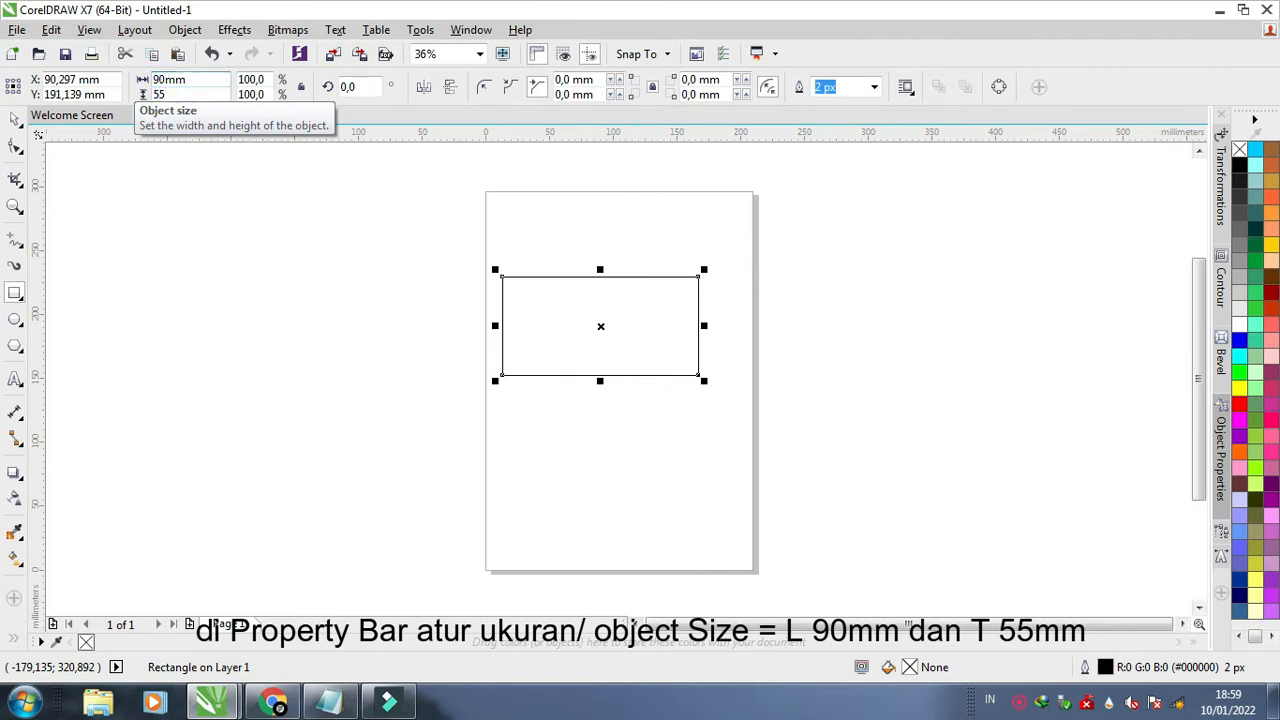
{"action": "key", "text": "Return"}
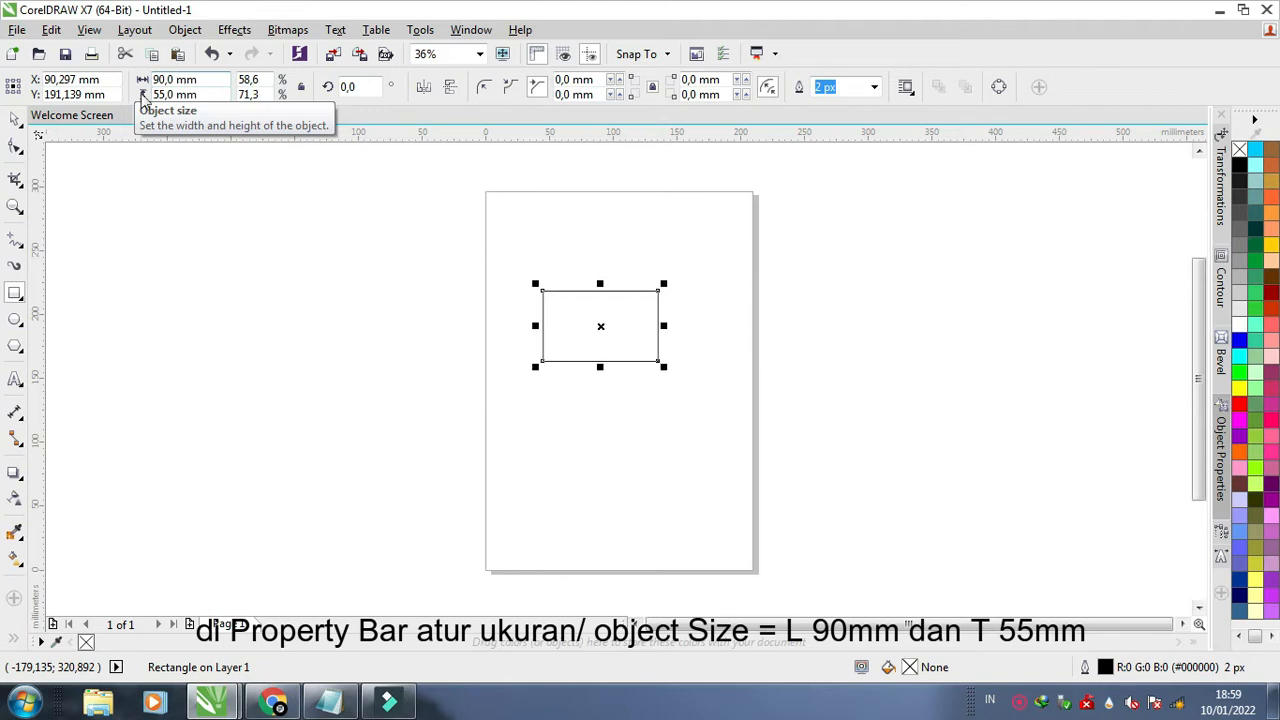
Fill the card rectangle with light grey (#CCCCCC).
{"action": "left_click", "coordinate": [15, 120]}
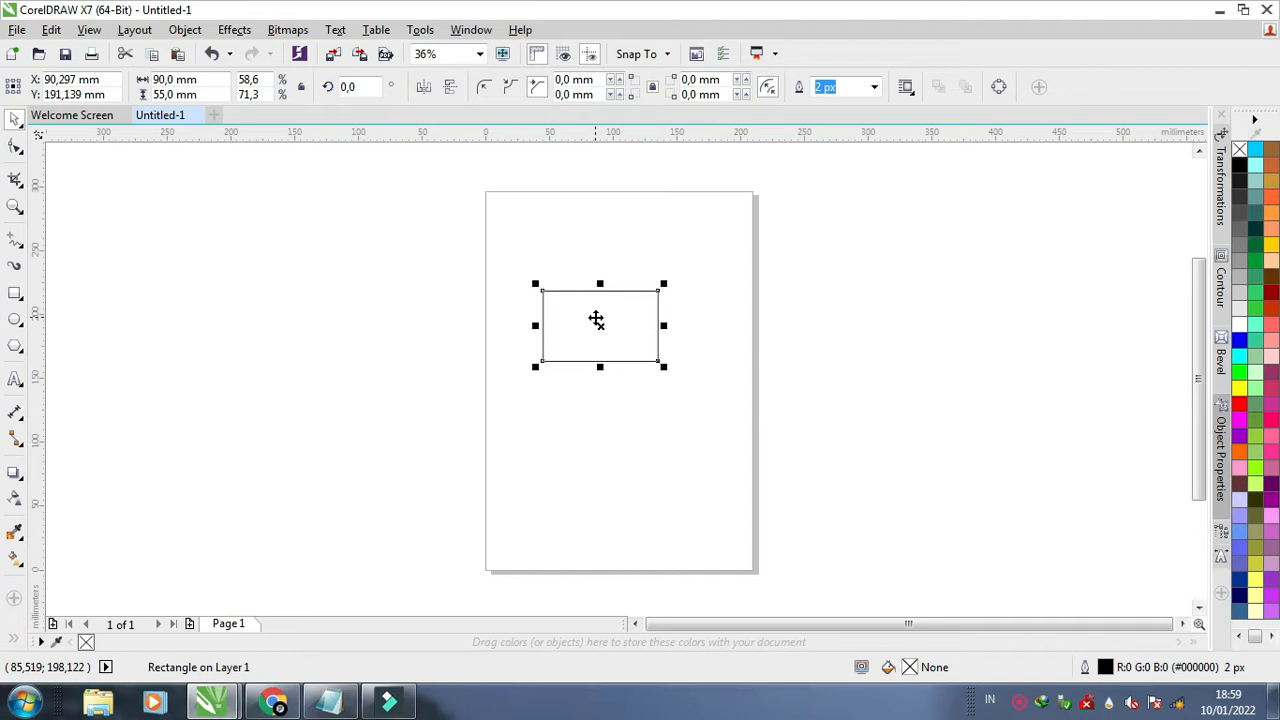
{"action": "key", "text": "shift+F2"}
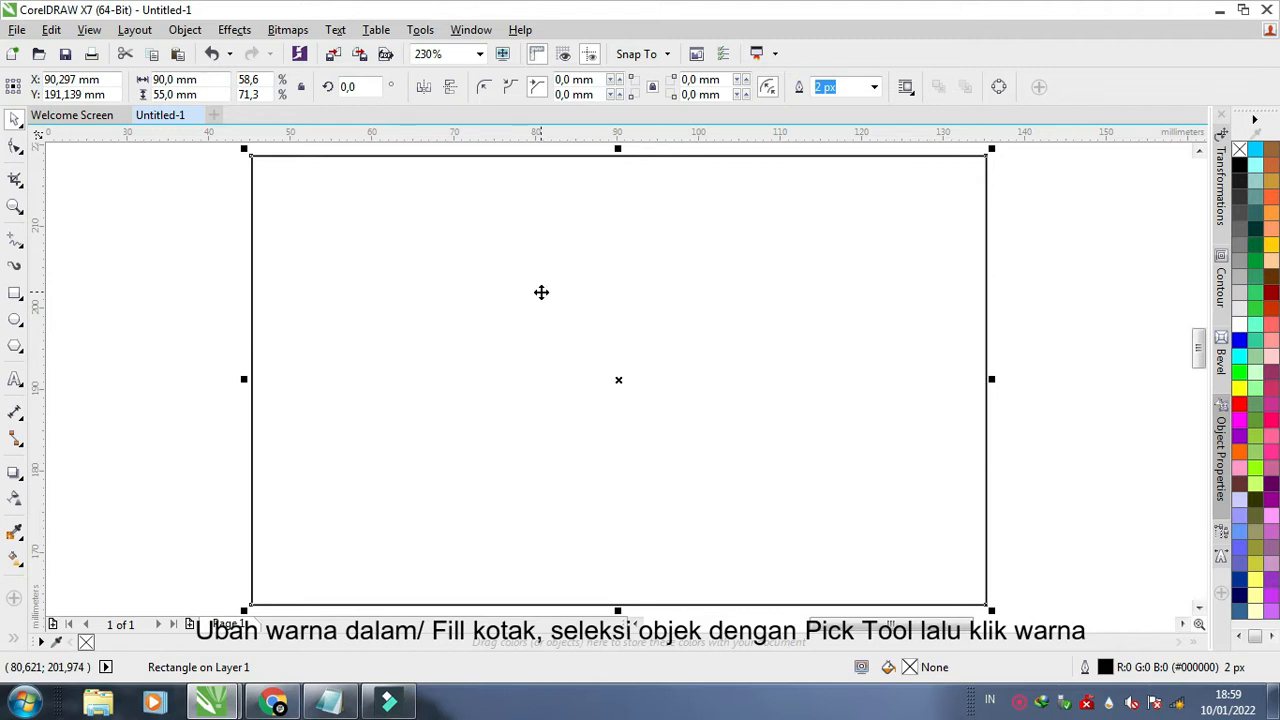
{"action": "left_click", "coordinate": [1239, 293]}
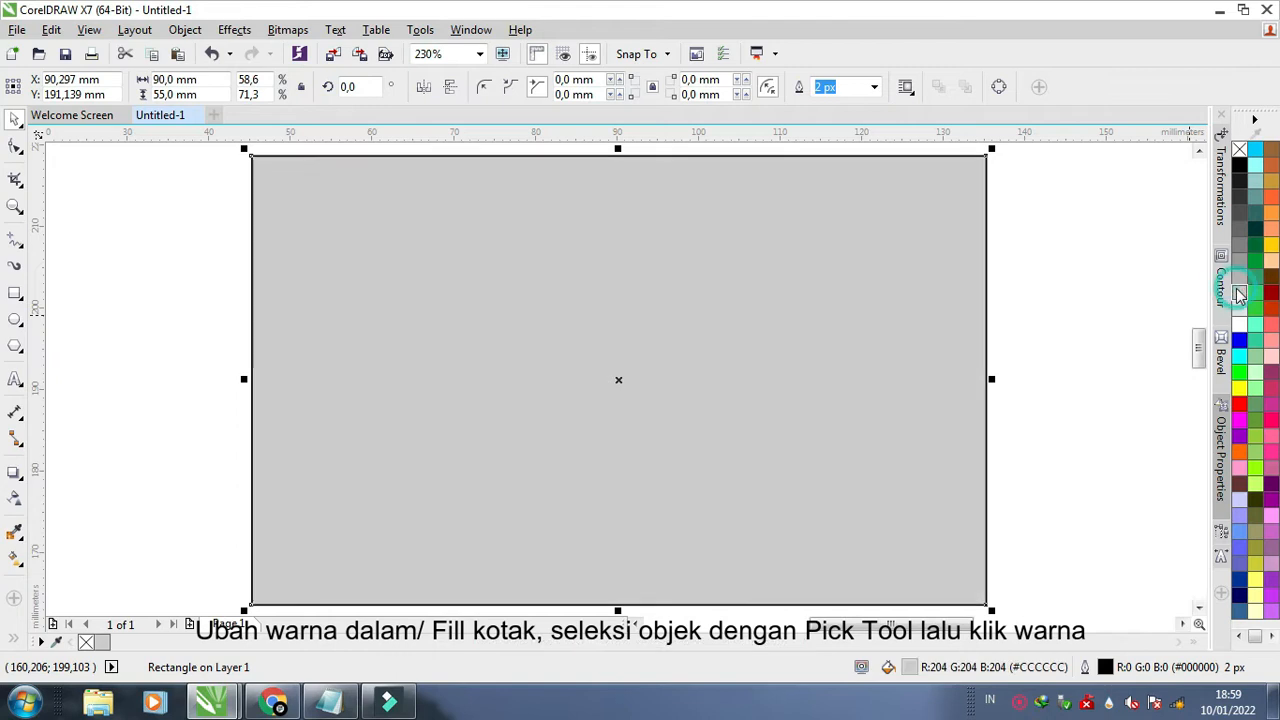
Draw a circle in the left half of the card and set its size to 12 by 12 mm.
{"action": "left_click", "coordinate": [15, 319]}
{"action": "left_click_drag", "start_coordinate": [327, 277], "coordinate": [506, 418]}
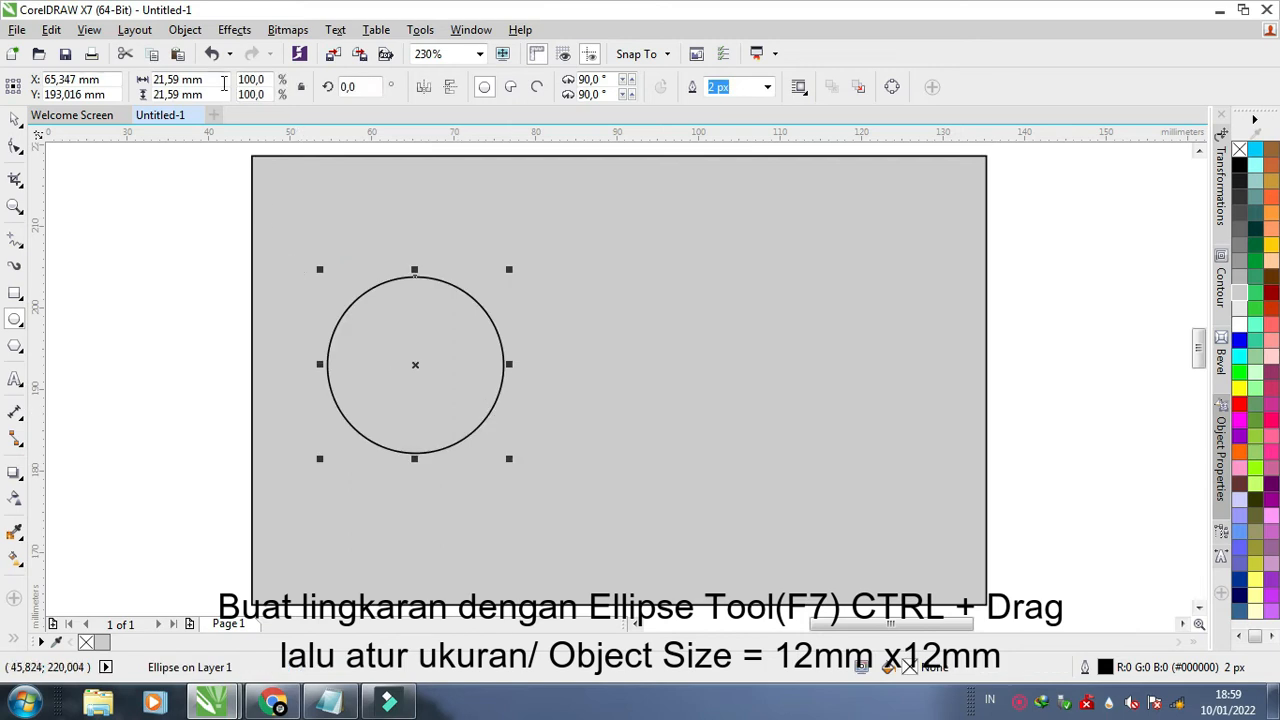
{"action": "left_click", "coordinate": [222, 80]}
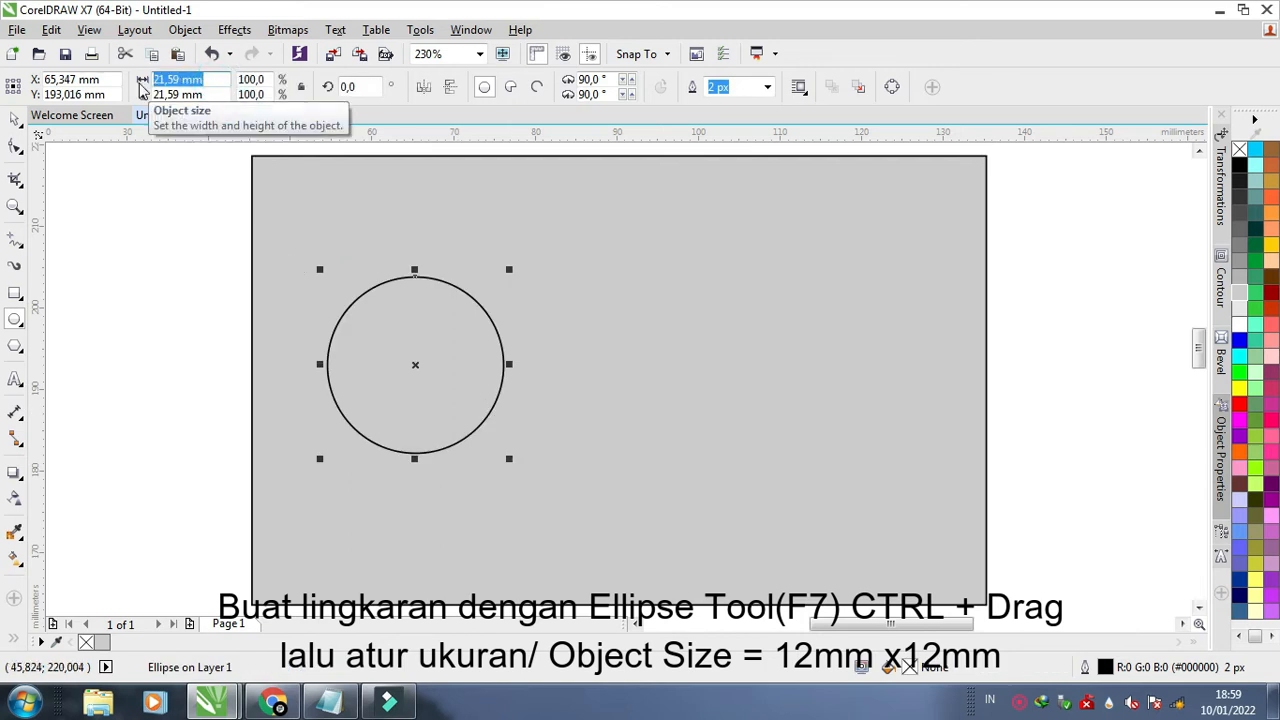
{"action": "type", "text": "12"}
{"action": "key", "text": "Tab"}
{"action": "type", "text": "1"}
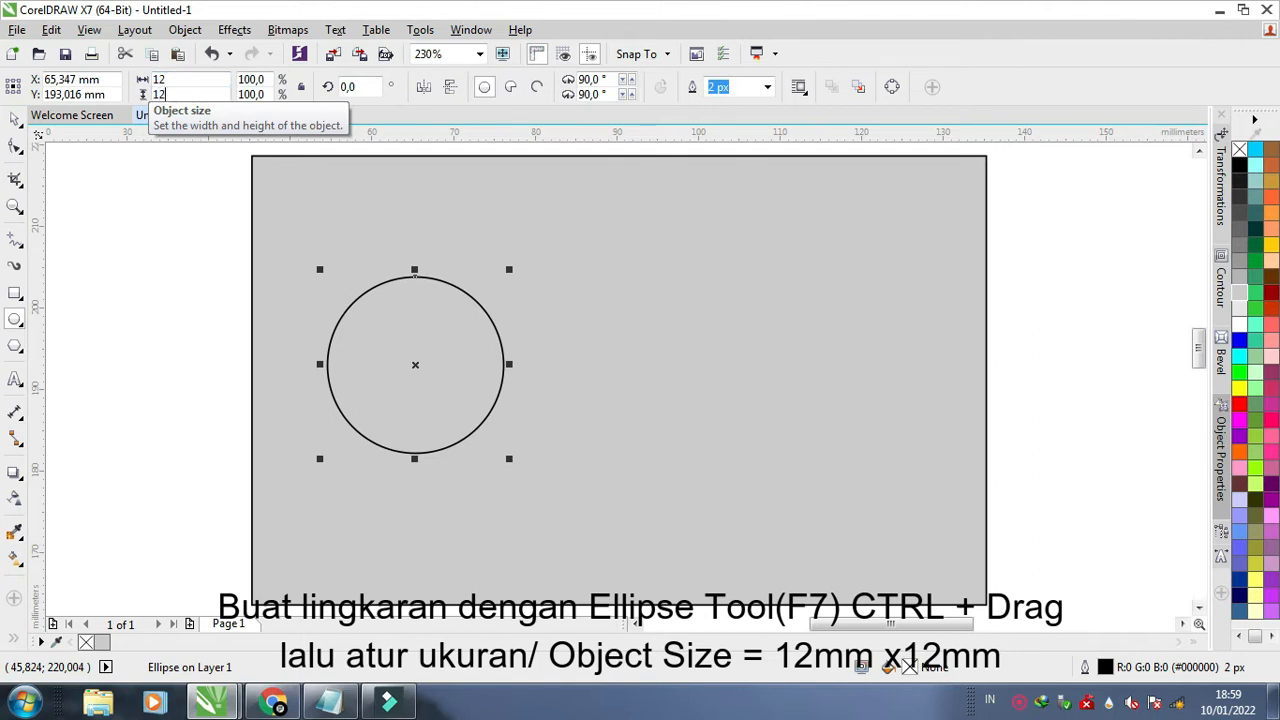
{"action": "type", "text": "2"}
{"action": "key", "text": "Return"}
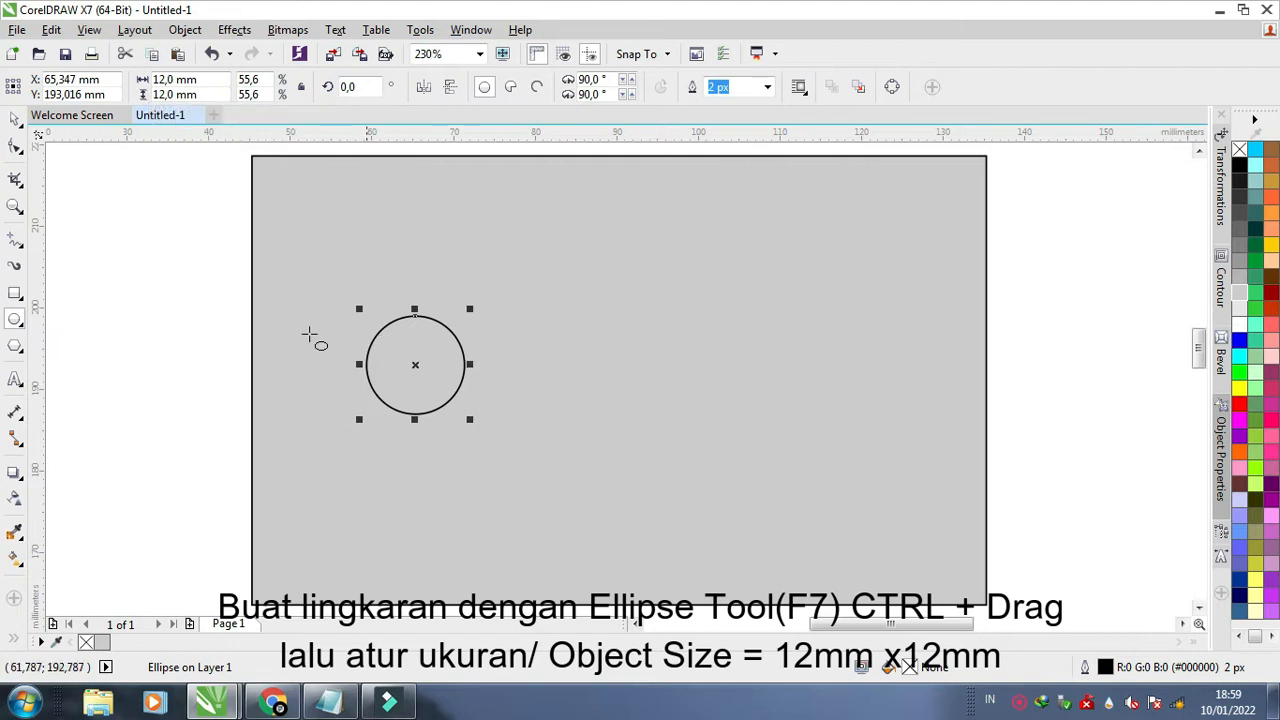
{"action": "left_click", "coordinate": [17, 124]}
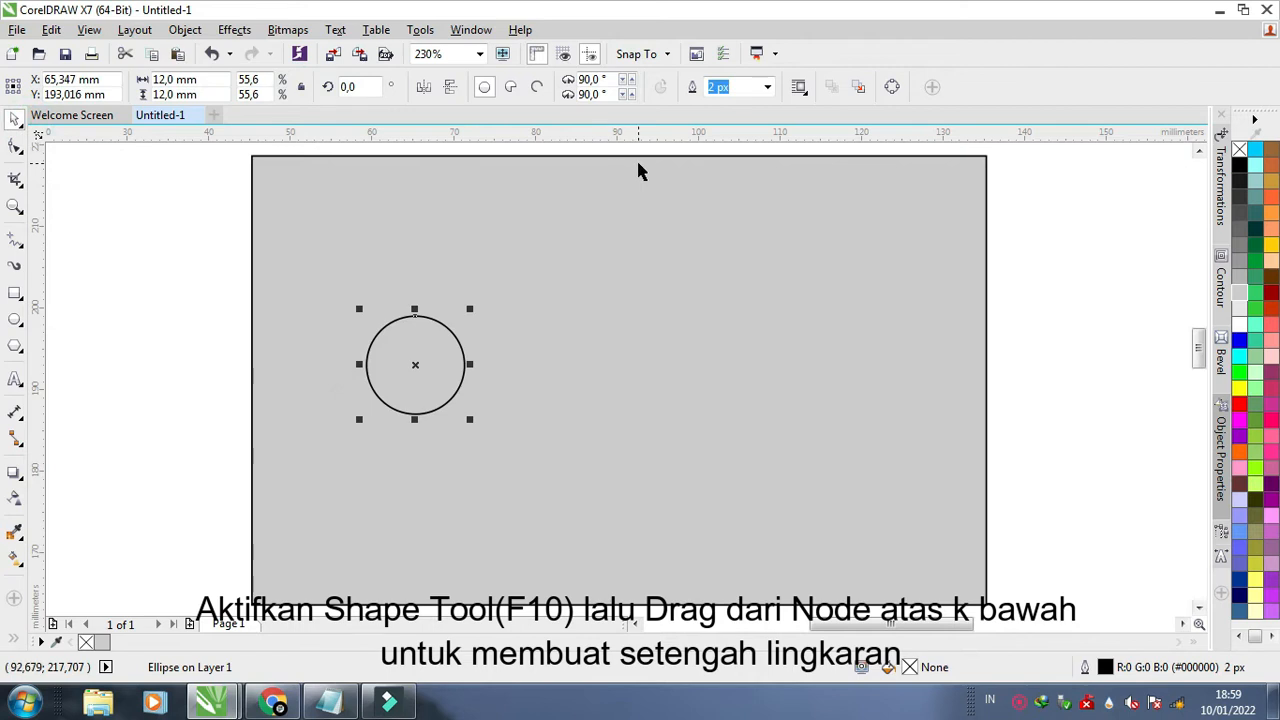
Reshape the circle into its left half with the Shape tool and move it to the card's upper-left corner.
{"action": "left_click", "coordinate": [16, 147]}
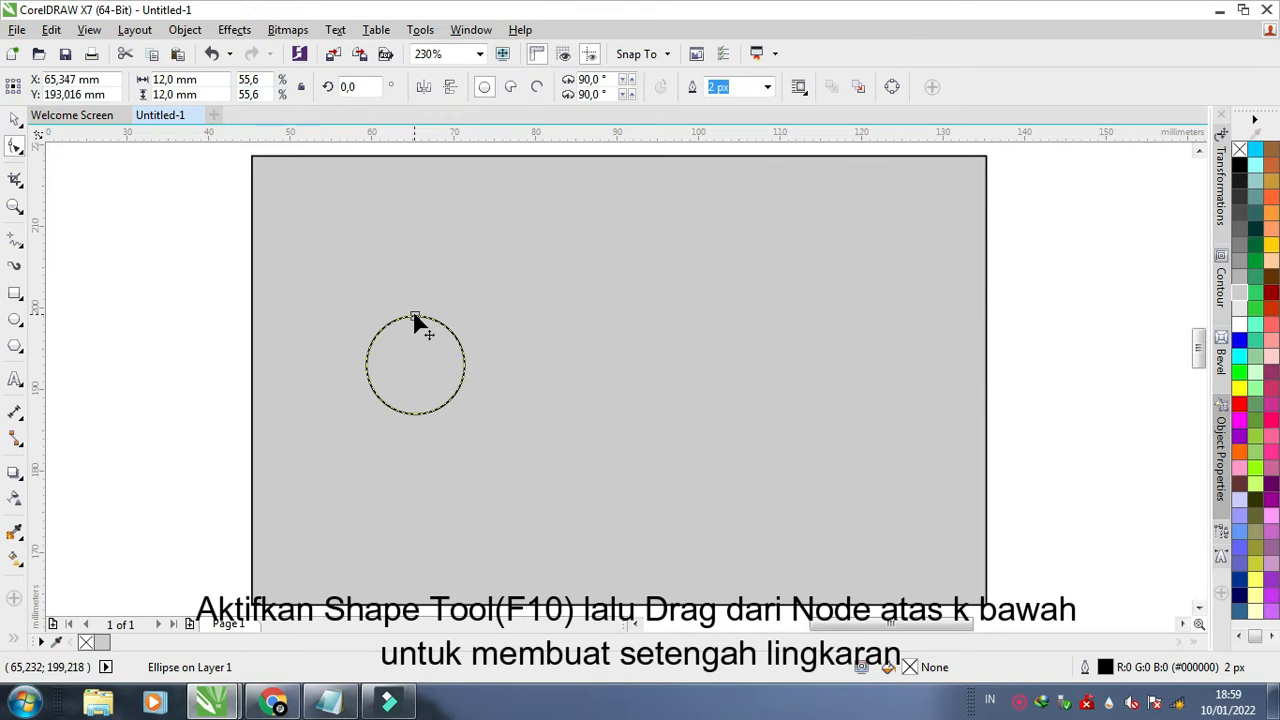
{"action": "left_click_drag", "start_coordinate": [416, 318], "coordinate": [416, 413]}
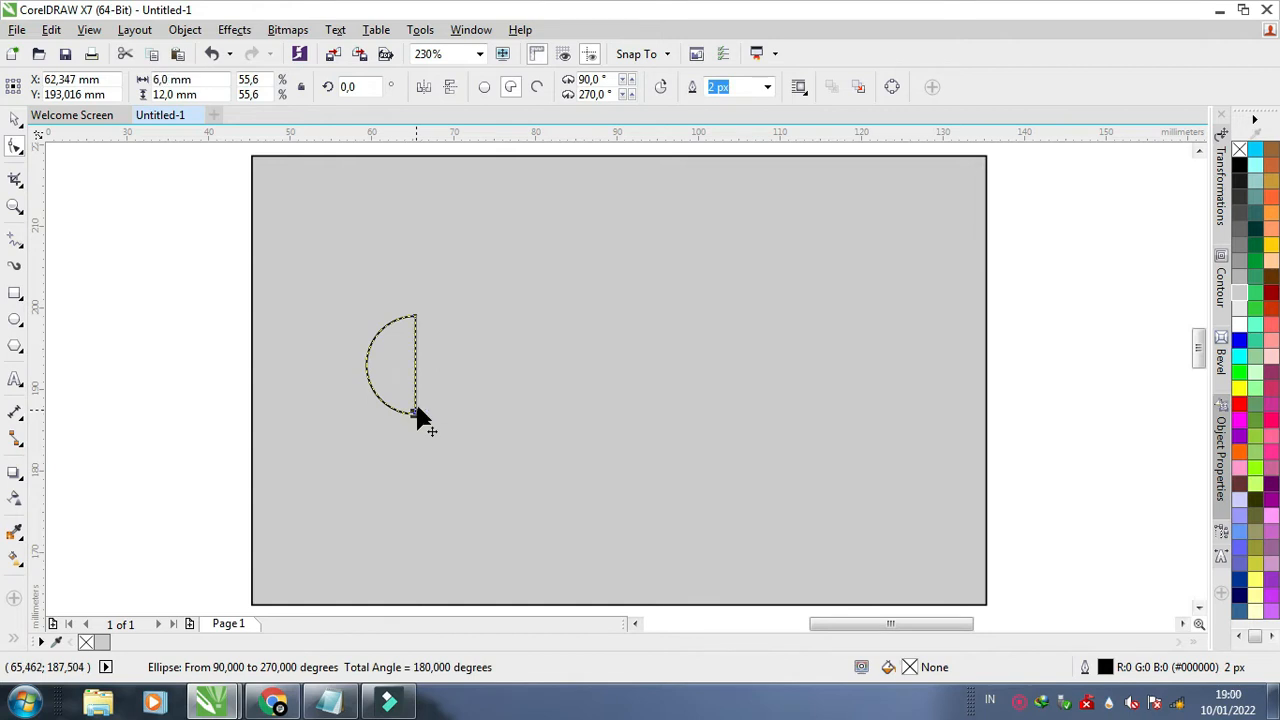
{"action": "left_click", "coordinate": [17, 124]}
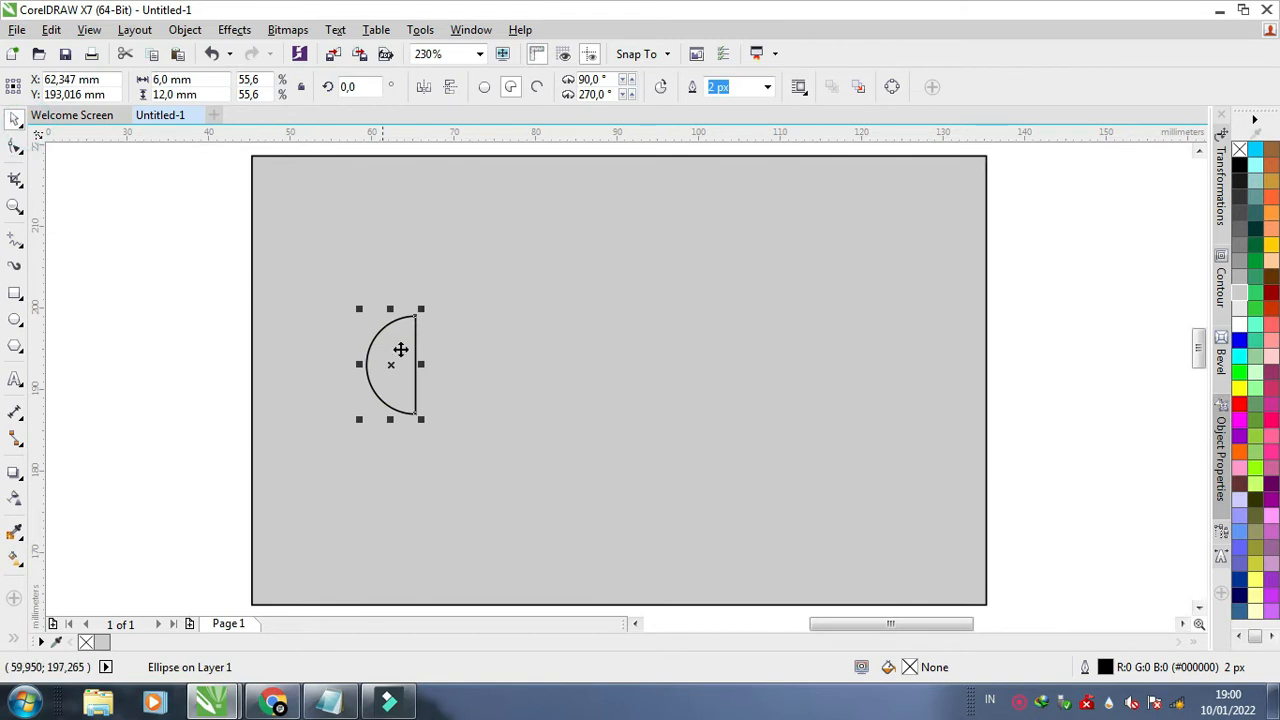
{"action": "left_click_drag", "start_coordinate": [404, 352], "coordinate": [336, 236]}
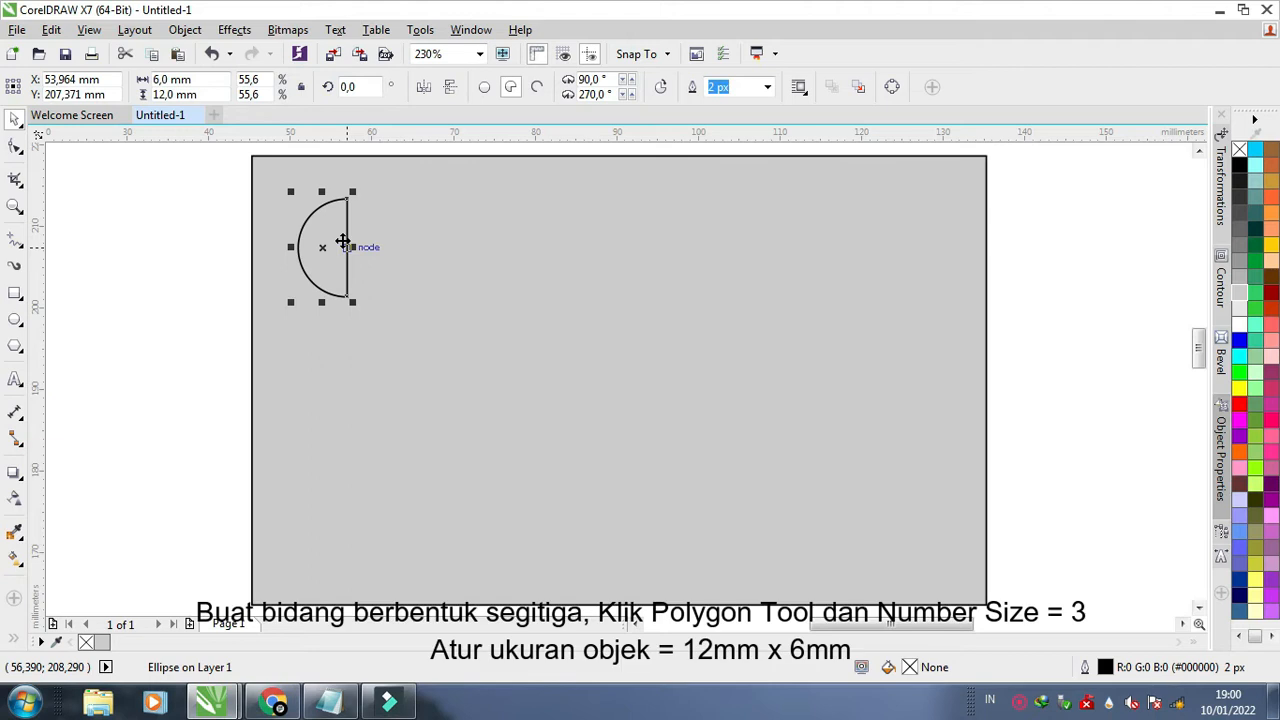
Draw a three-sided polygon about 11.5 by 10 mm just right of the half circle.
{"action": "left_click", "coordinate": [15, 345]}
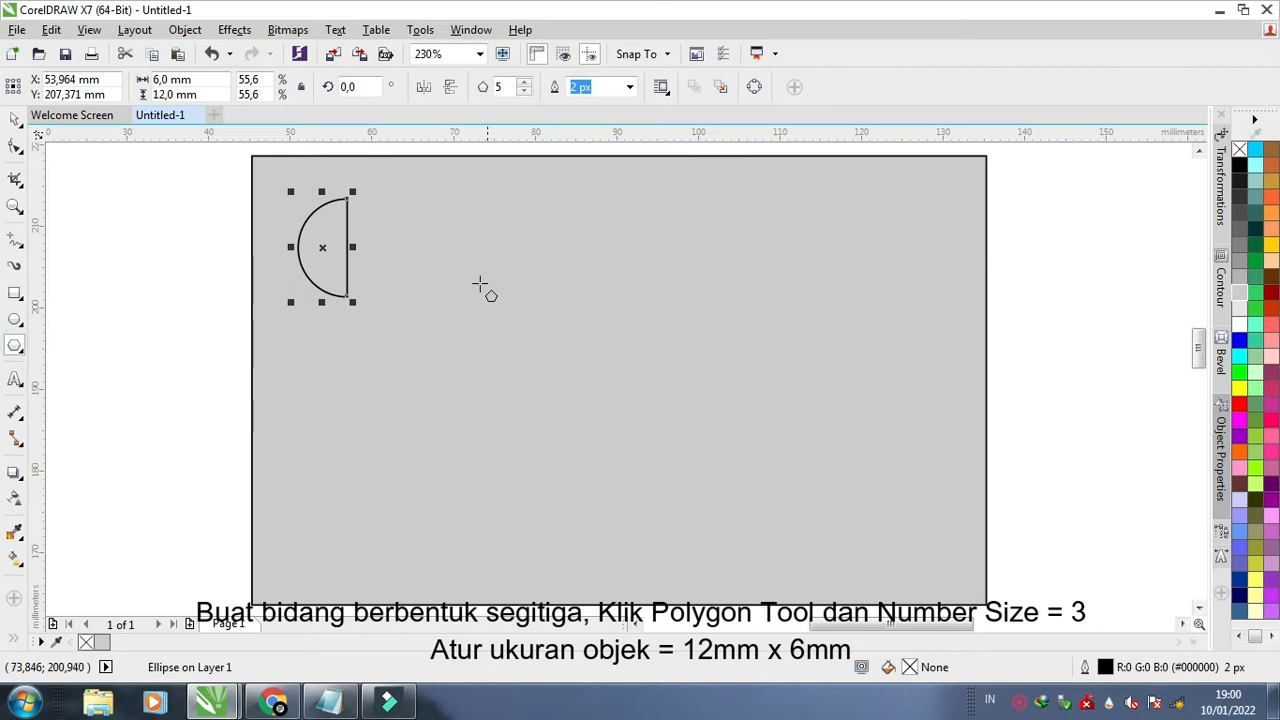
{"action": "left_click", "coordinate": [524, 91]}
{"action": "left_click", "coordinate": [524, 91]}
{"action": "left_click_drag", "start_coordinate": [375, 230], "coordinate": [483, 331]}
Set the triangle's size to 12 mm wide and 6 mm high.
{"action": "left_click_drag", "start_coordinate": [212, 79], "coordinate": [150, 80]}
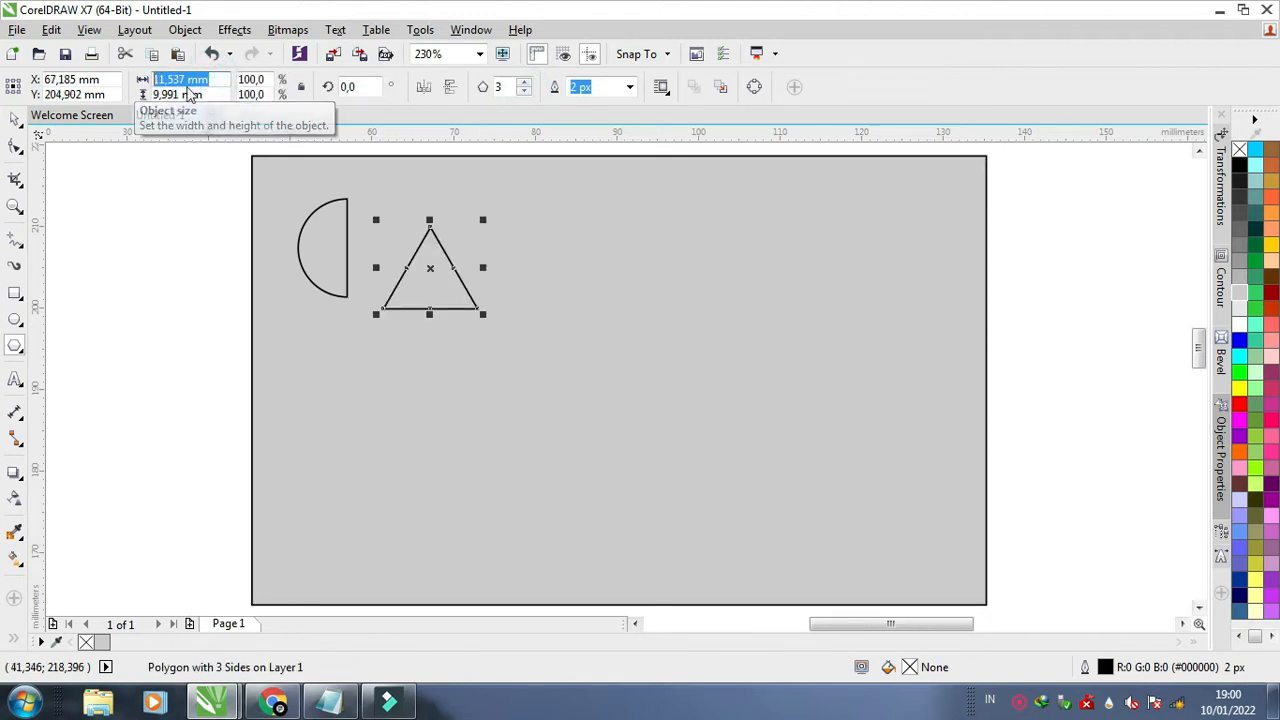
{"action": "type", "text": "12"}
{"action": "key", "text": "Tab"}
{"action": "type", "text": "6"}
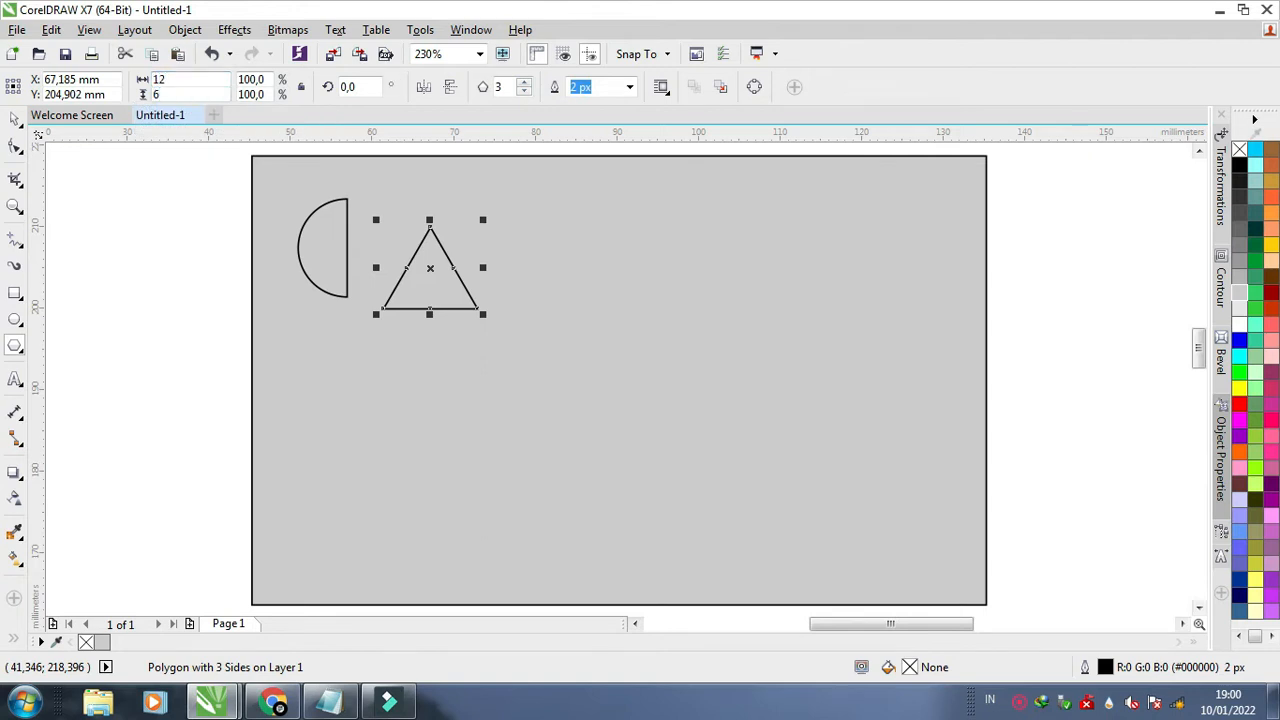
{"action": "key", "text": "Return"}
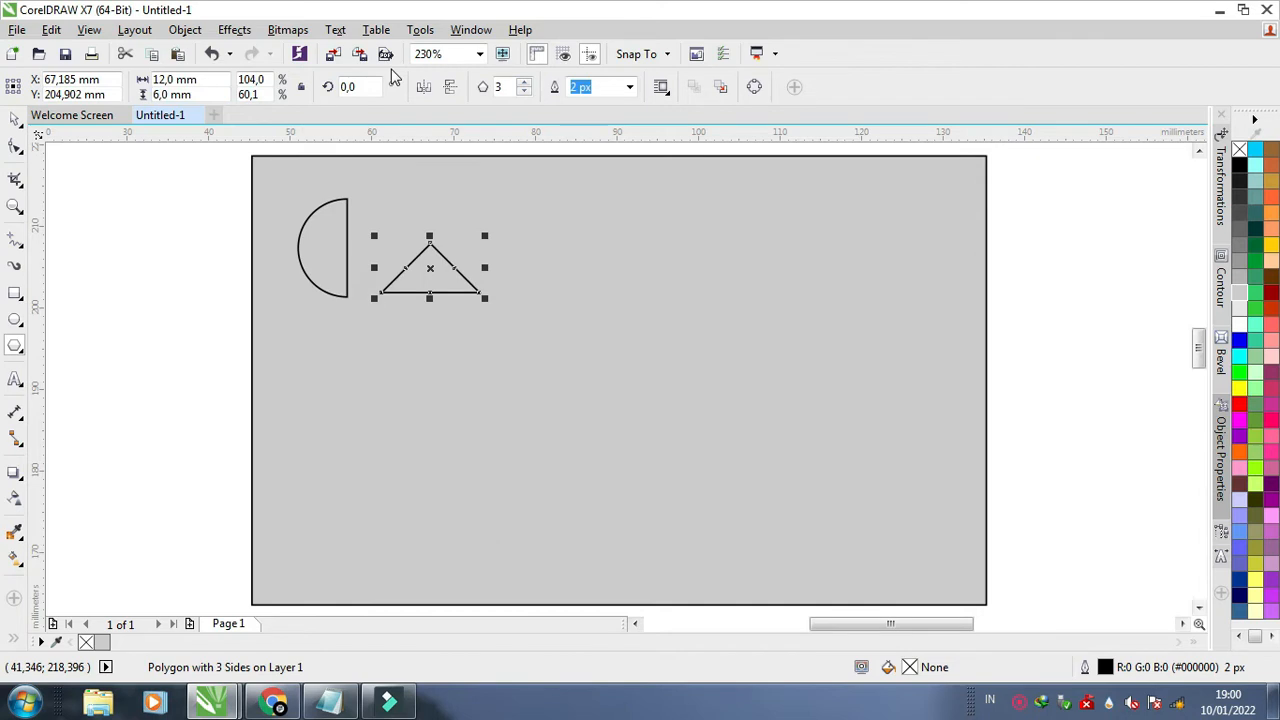
{"action": "left_click", "coordinate": [16, 119]}
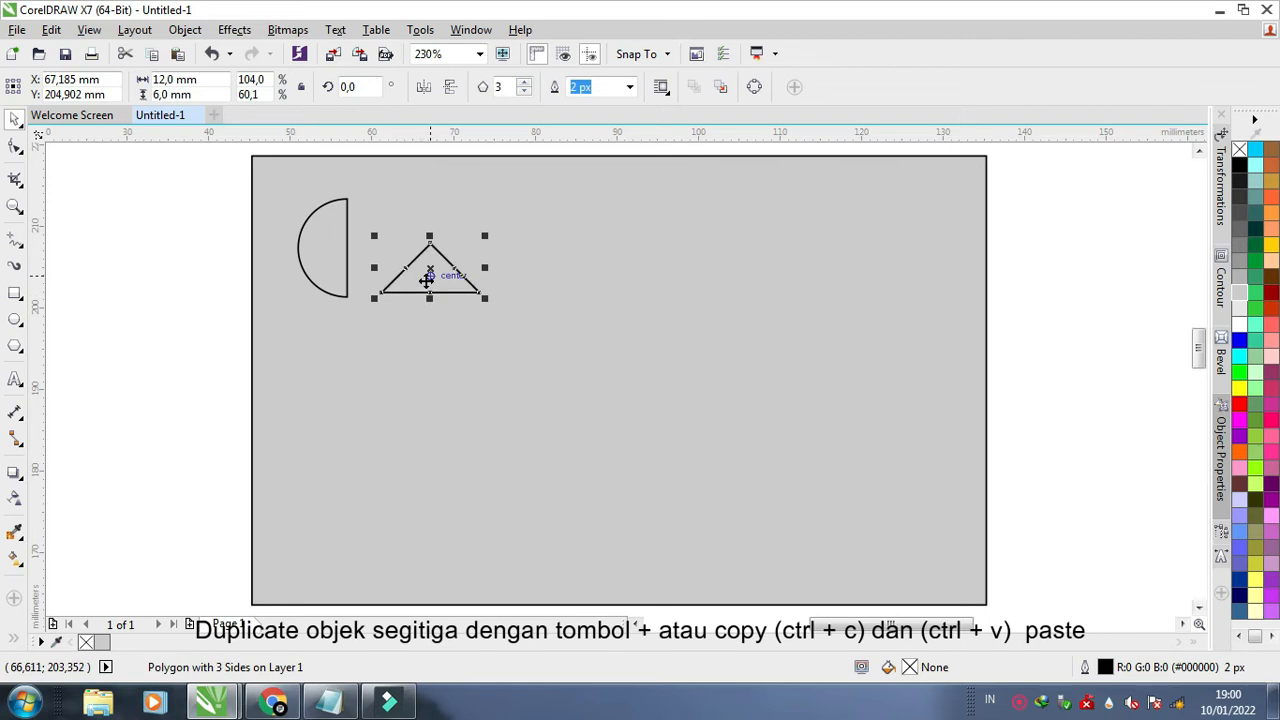
Duplicate the triangle in place and mirror the copy vertically.
{"action": "left_click", "coordinate": [413, 208]}
{"action": "left_click", "coordinate": [429, 281]}
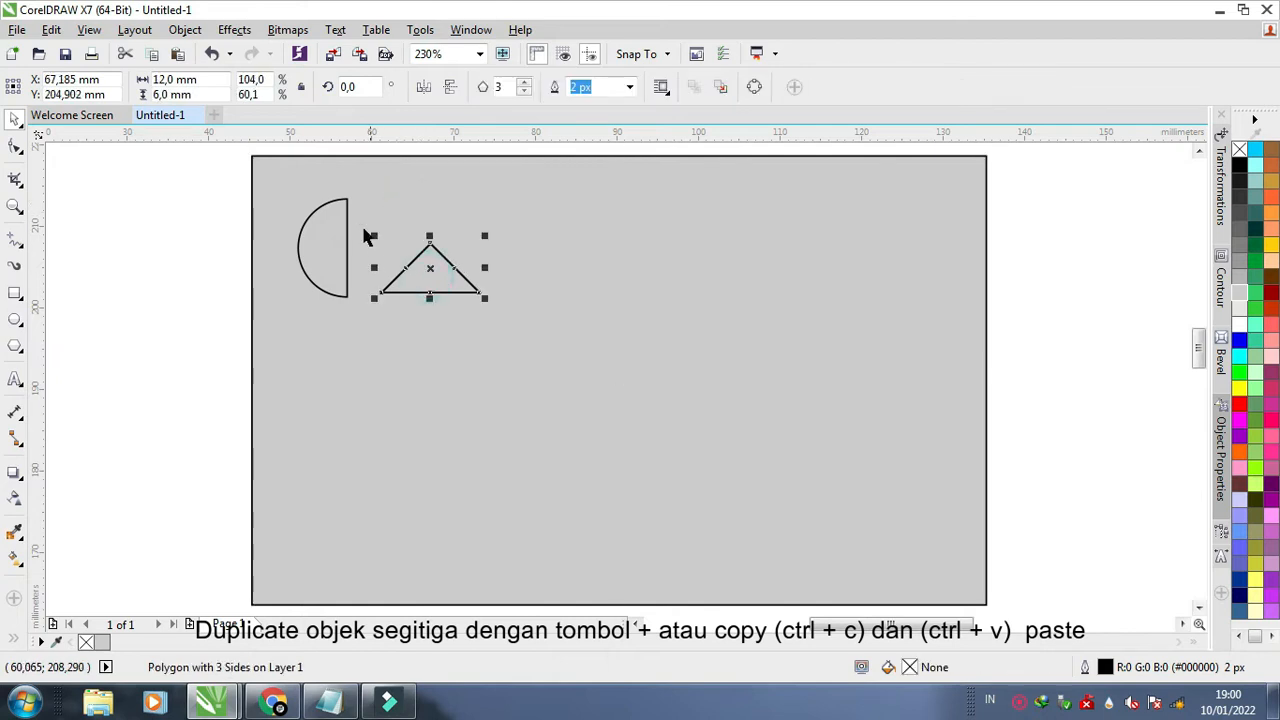
{"action": "left_click", "coordinate": [450, 87]}
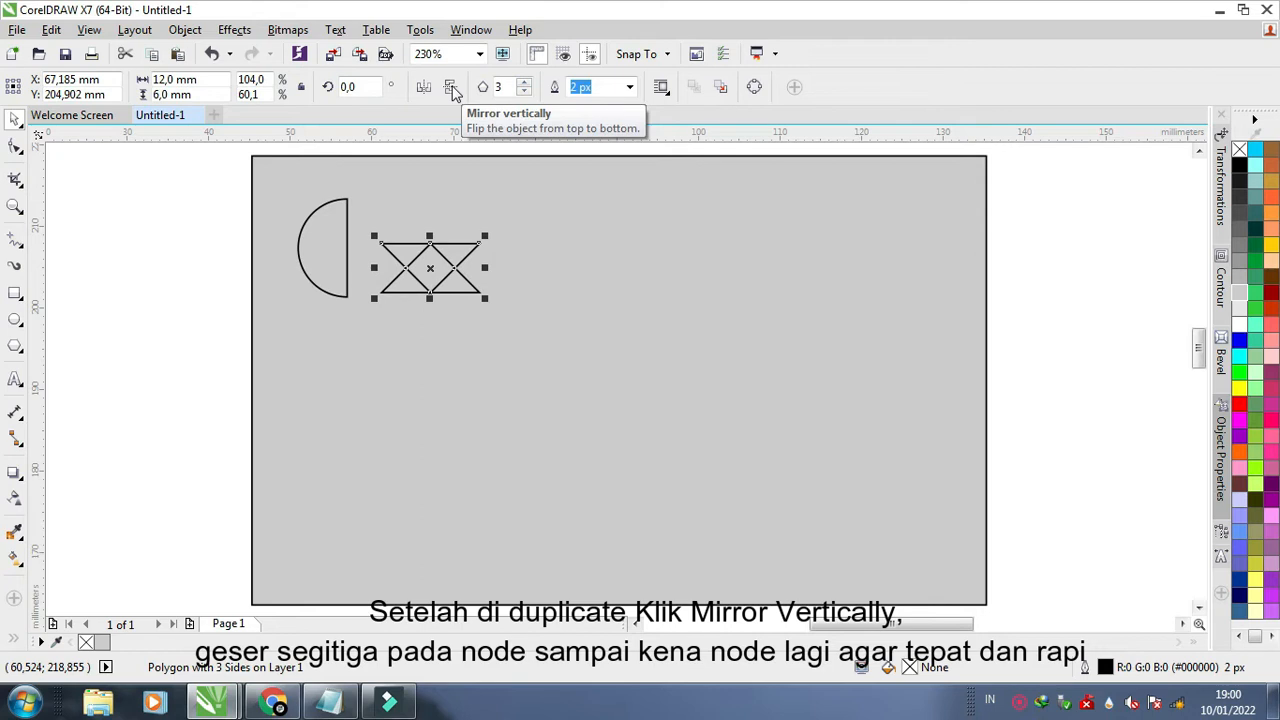
Move the flipped triangle straight above the original so that their tips meet node to node.
{"action": "left_click_drag", "start_coordinate": [424, 257], "coordinate": [434, 206]}
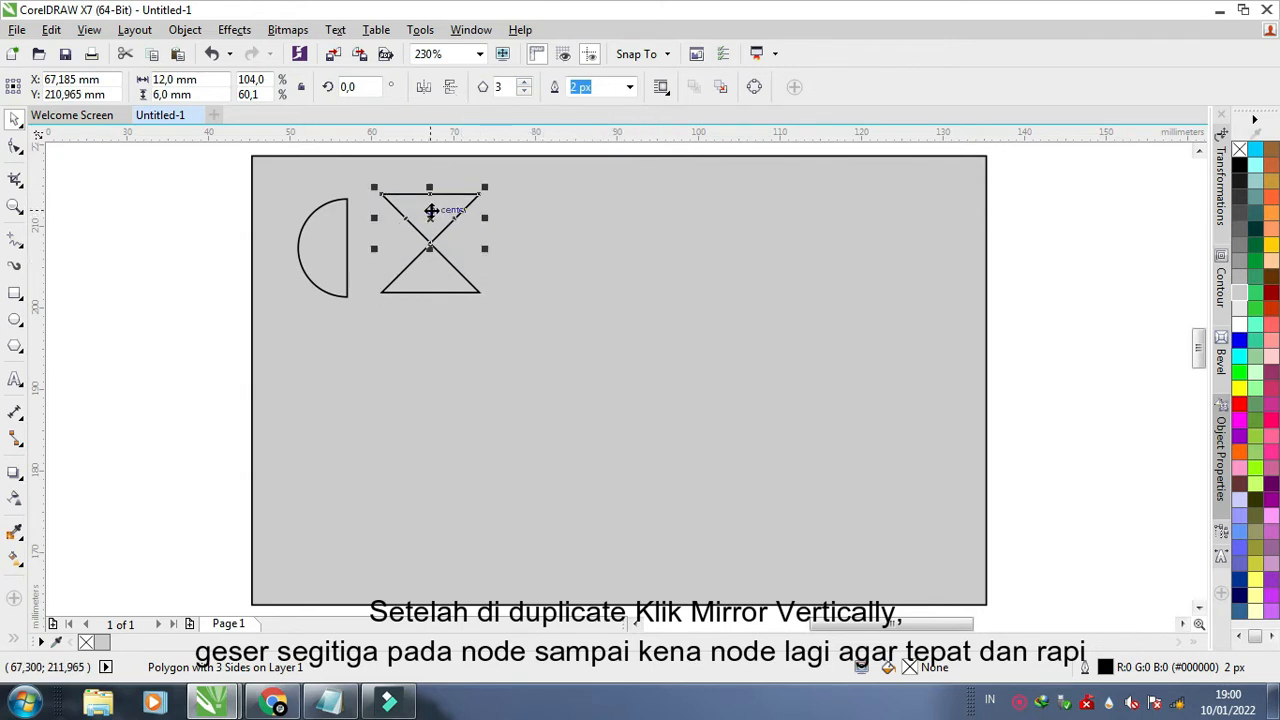
{"action": "scroll", "coordinate": [431, 237], "scroll_direction": "up", "scroll_amount": 5}
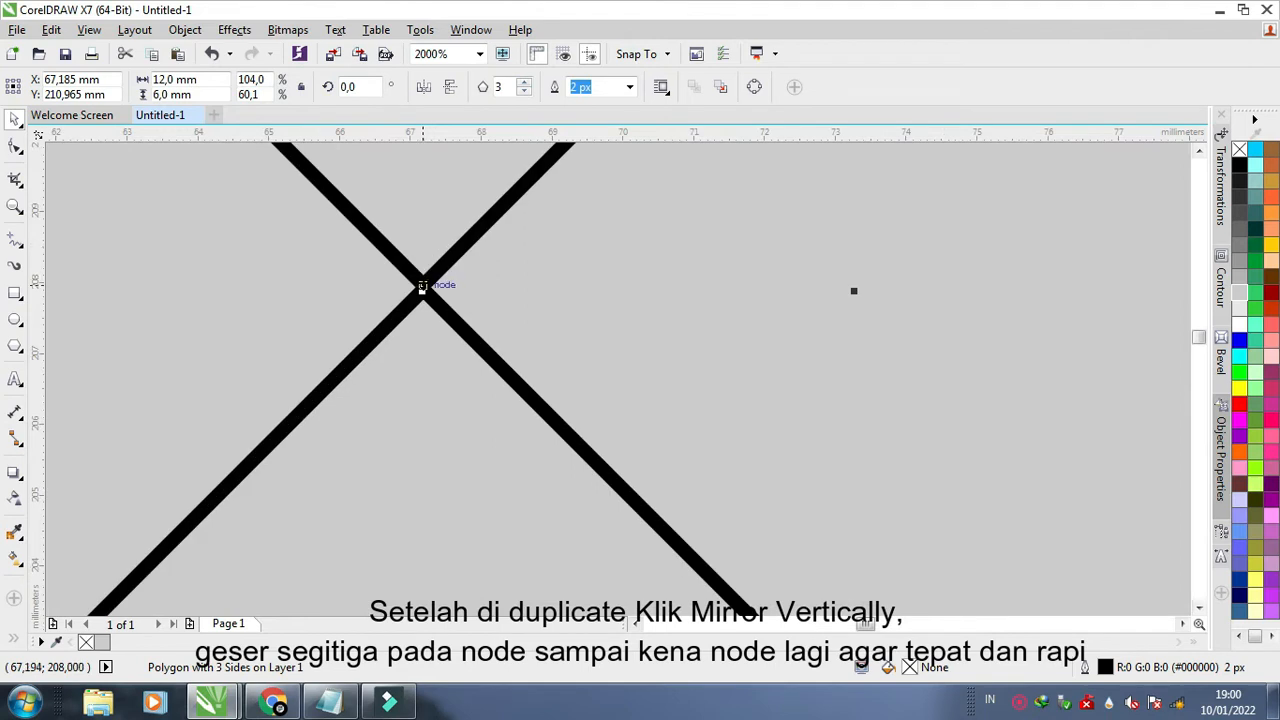
{"action": "left_click_drag", "start_coordinate": [423, 287], "coordinate": [422, 288]}
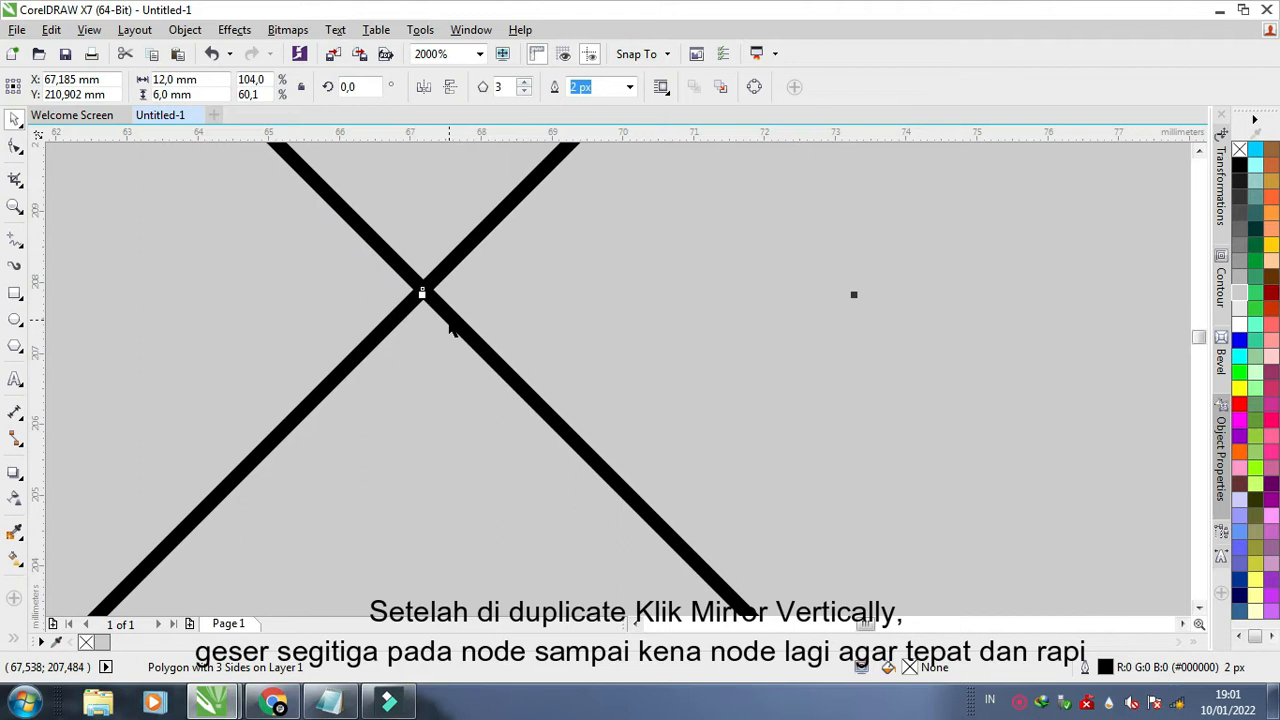
{"action": "scroll", "coordinate": [443, 316], "scroll_direction": "down", "scroll_amount": 5}
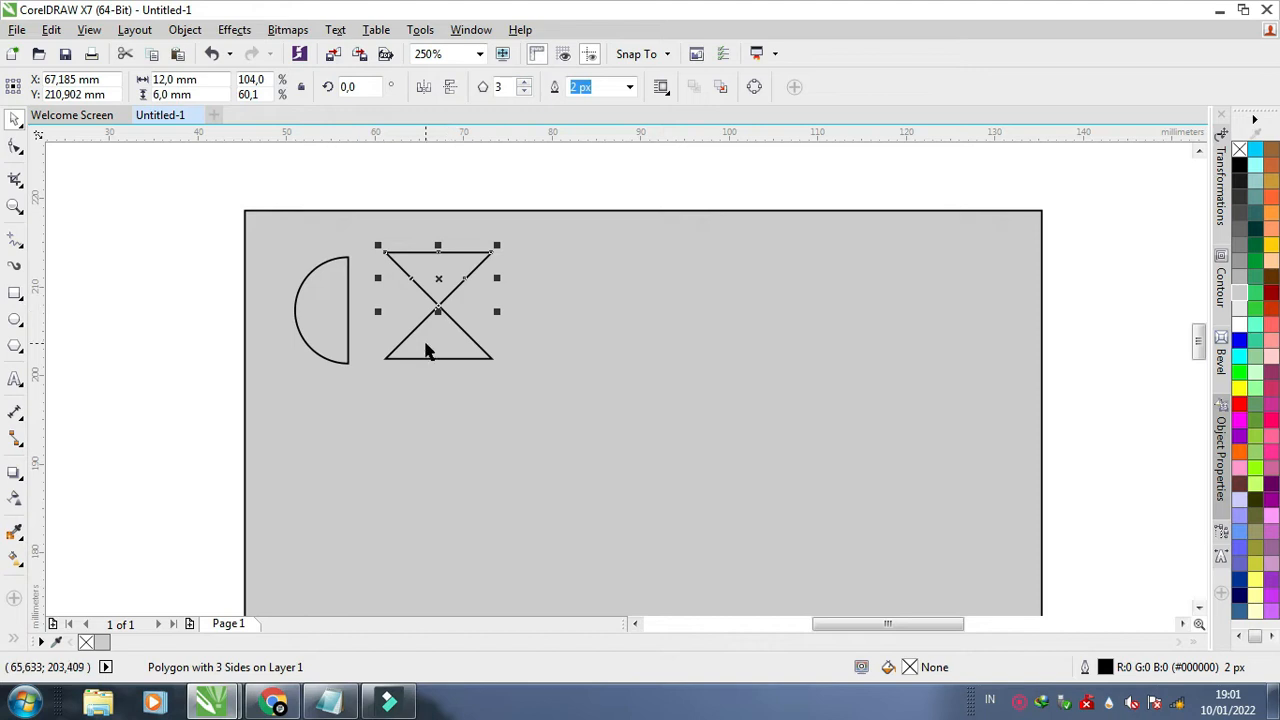
Move both triangles together against the half circle, snapping their lower-left corner to the lower end of its straight edge.
{"action": "left_click", "coordinate": [437, 341], "text": "shift"}
{"action": "left_click_drag", "start_coordinate": [417, 348], "coordinate": [343, 380]}
{"action": "scroll", "coordinate": [348, 357], "scroll_direction": "up", "scroll_amount": 2}
{"action": "scroll", "coordinate": [343, 380], "scroll_direction": "up", "scroll_amount": 2}
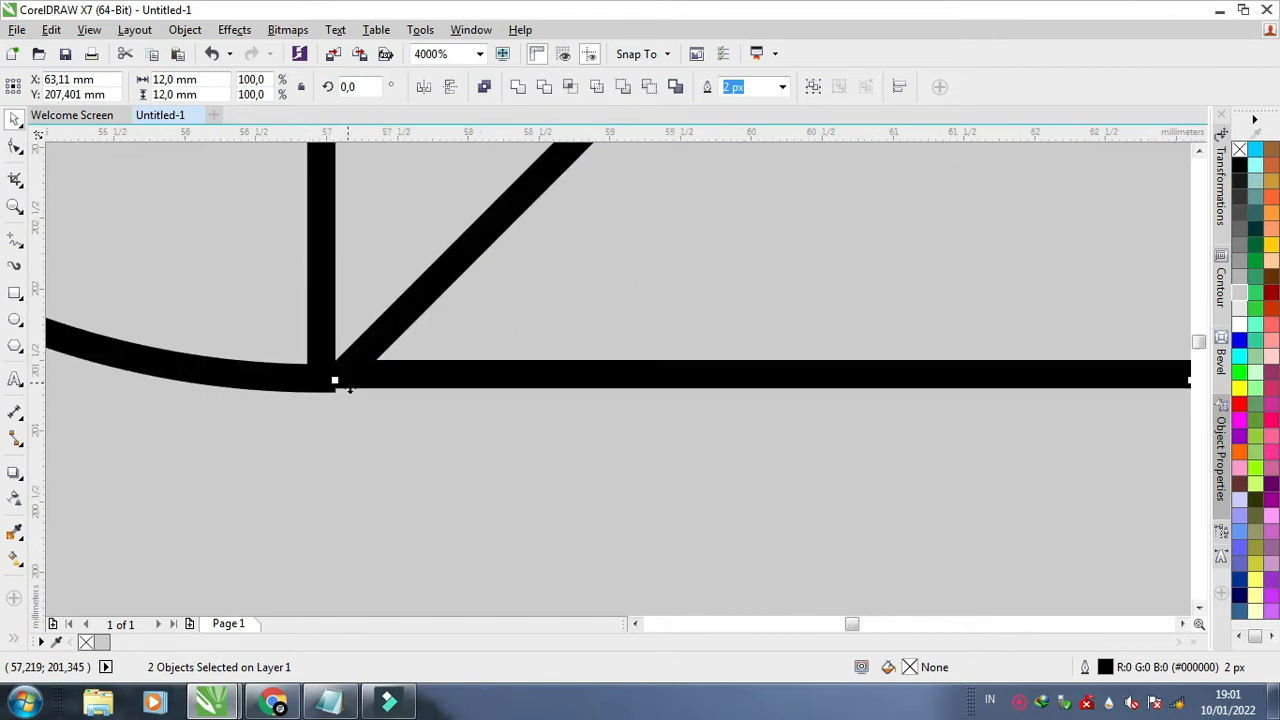
{"action": "mouse_move", "coordinate": [337, 377]}
{"action": "left_mouse_down"}
{"action": "mouse_move", "coordinate": [318, 377]}
{"action": "mouse_move", "coordinate": [370, 381]}
{"action": "mouse_move", "coordinate": [380, 369]}
{"action": "mouse_move", "coordinate": [320, 375]}
{"action": "left_mouse_up"}
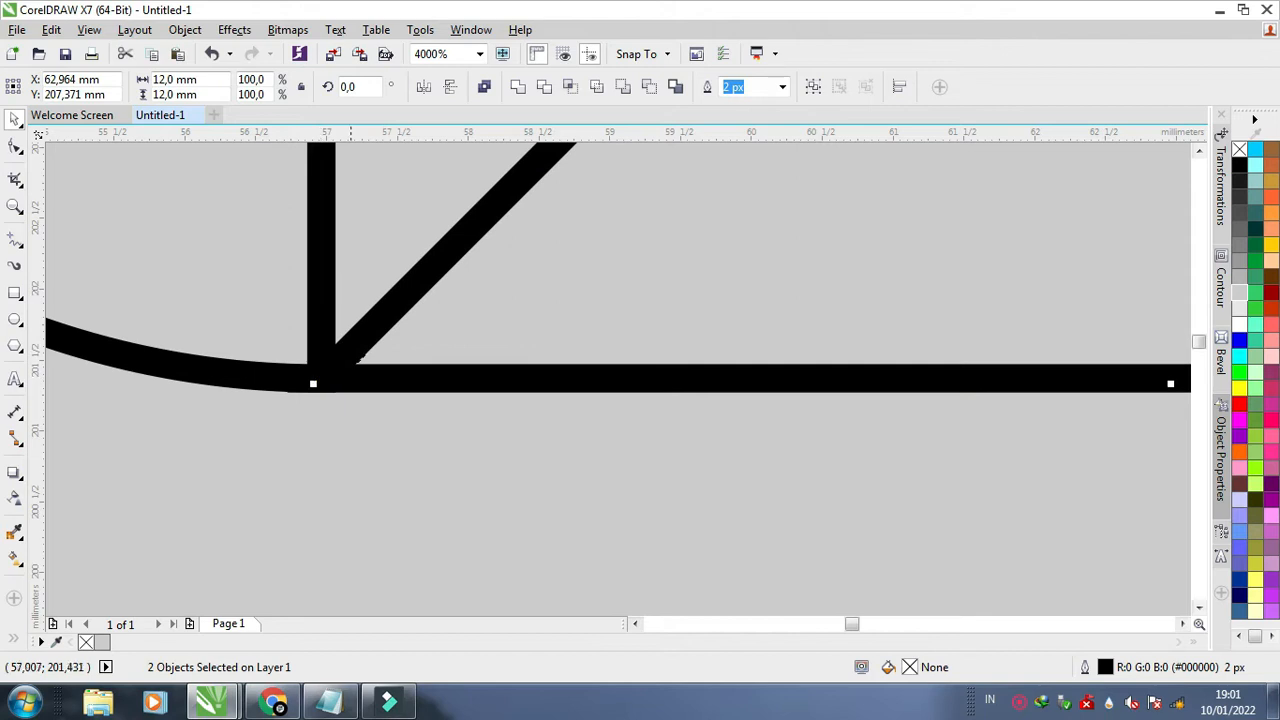
{"action": "scroll", "coordinate": [329, 358], "scroll_direction": "down", "scroll_amount": 10}
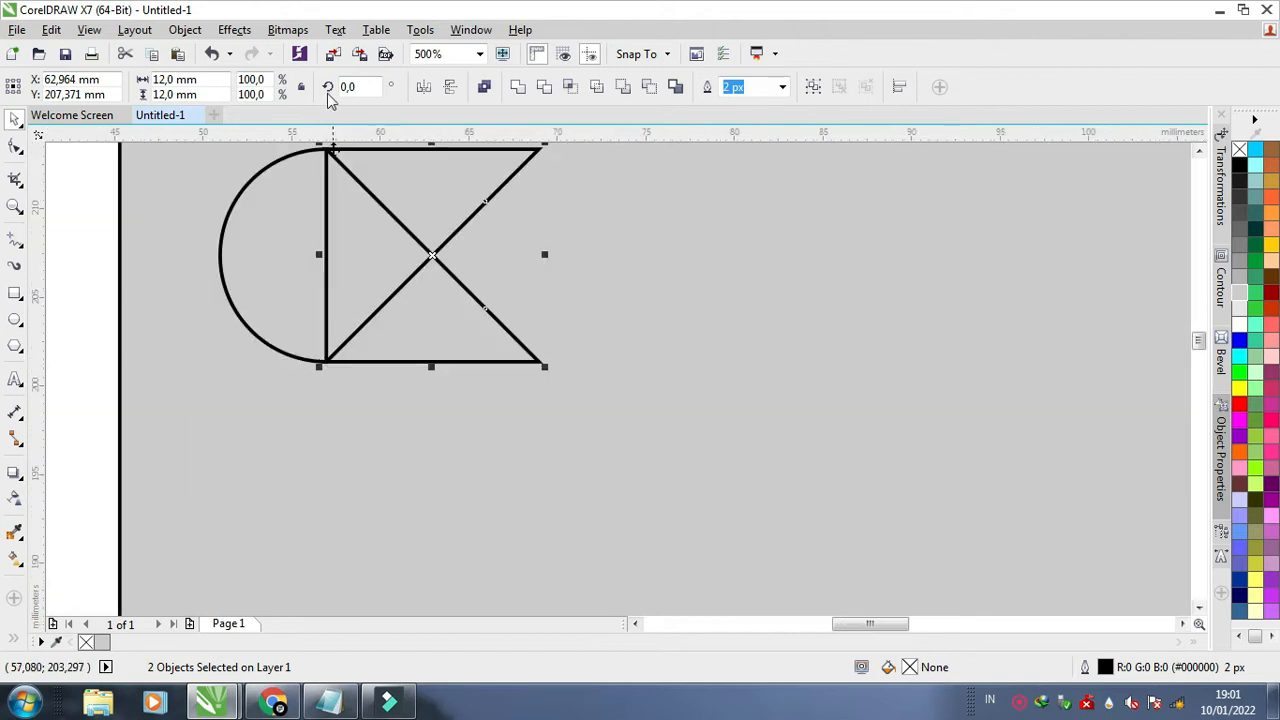
{"action": "scroll", "coordinate": [340, 160], "scroll_direction": "down", "scroll_amount": 1}
{"action": "scroll", "coordinate": [348, 182], "scroll_direction": "up", "scroll_amount": 2}
{"action": "scroll", "coordinate": [351, 200], "scroll_direction": "down", "scroll_amount": 1}
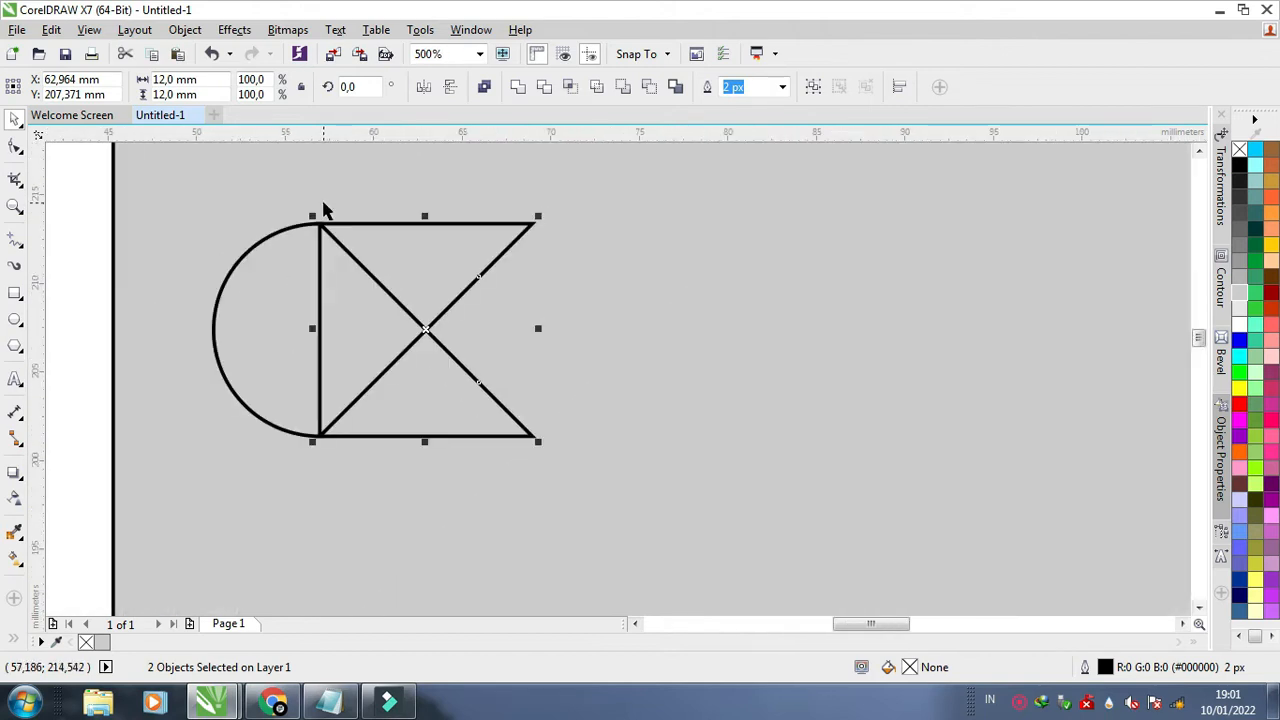
{"action": "left_click", "coordinate": [247, 324]}
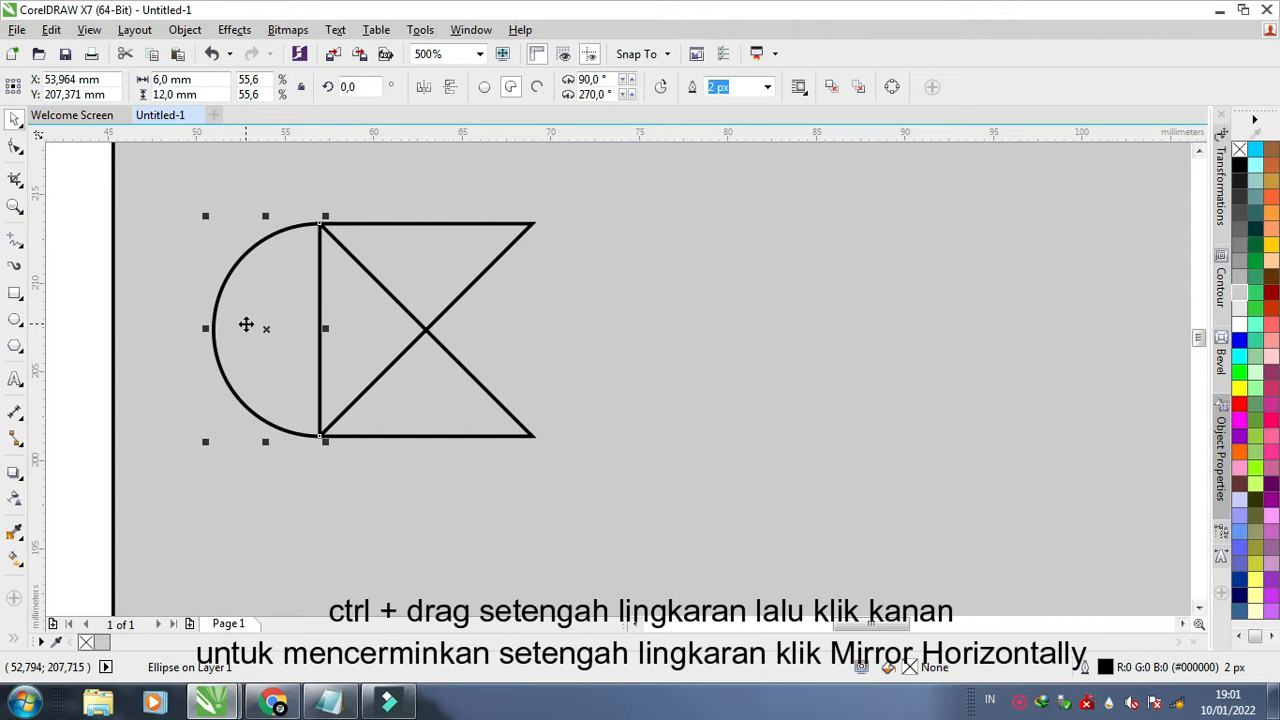
{"action": "left_click_drag", "start_coordinate": [246, 324], "coordinate": [535, 343]}
{"action": "right_click", "coordinate": [536, 343]}
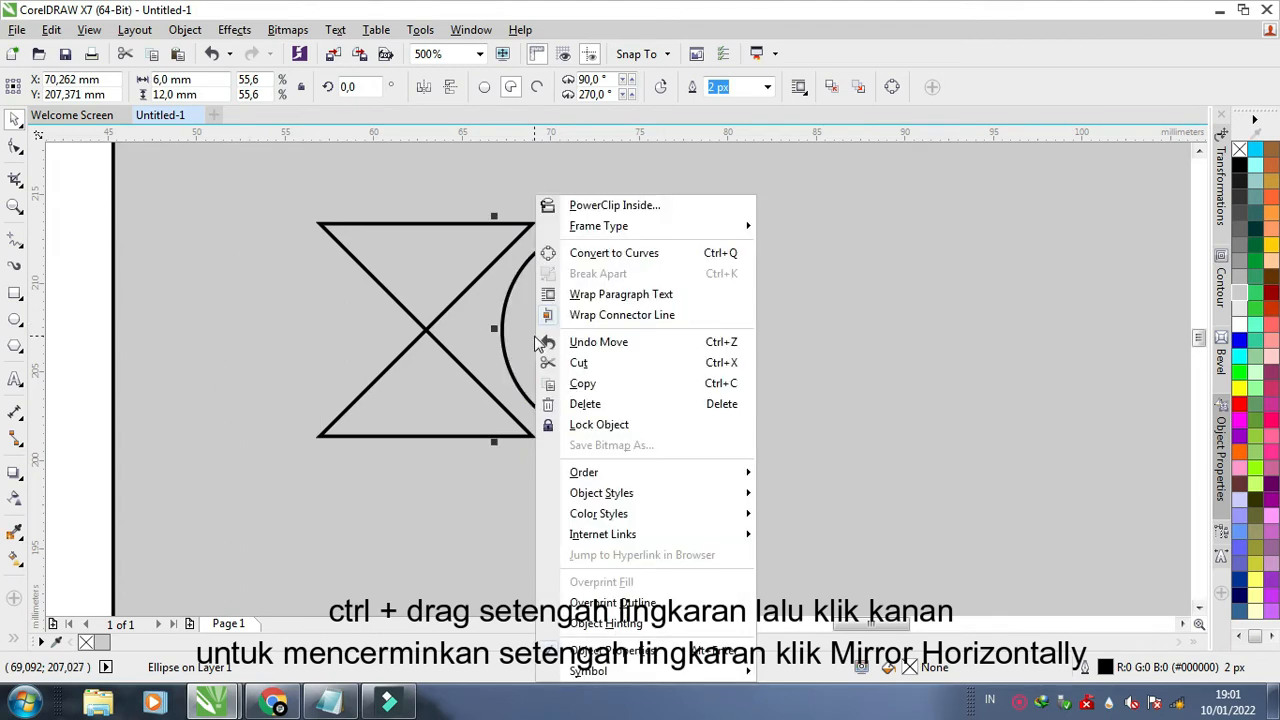
{"action": "left_click", "coordinate": [500, 329]}
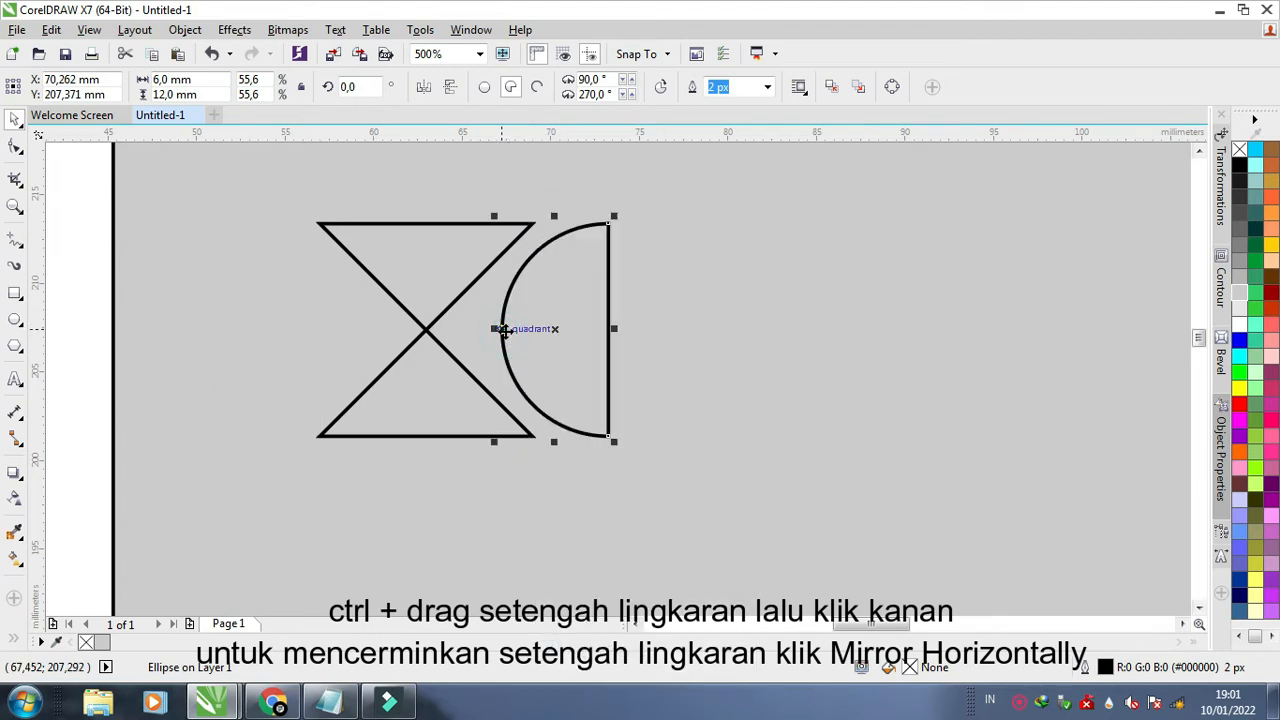
{"action": "key", "text": "ctrl+z"}
Duplicate the half circle horizontally across to the open side of the triangles and mirror the copy horizontally.
{"action": "left_click_drag", "start_coordinate": [265, 328], "coordinate": [540, 340]}
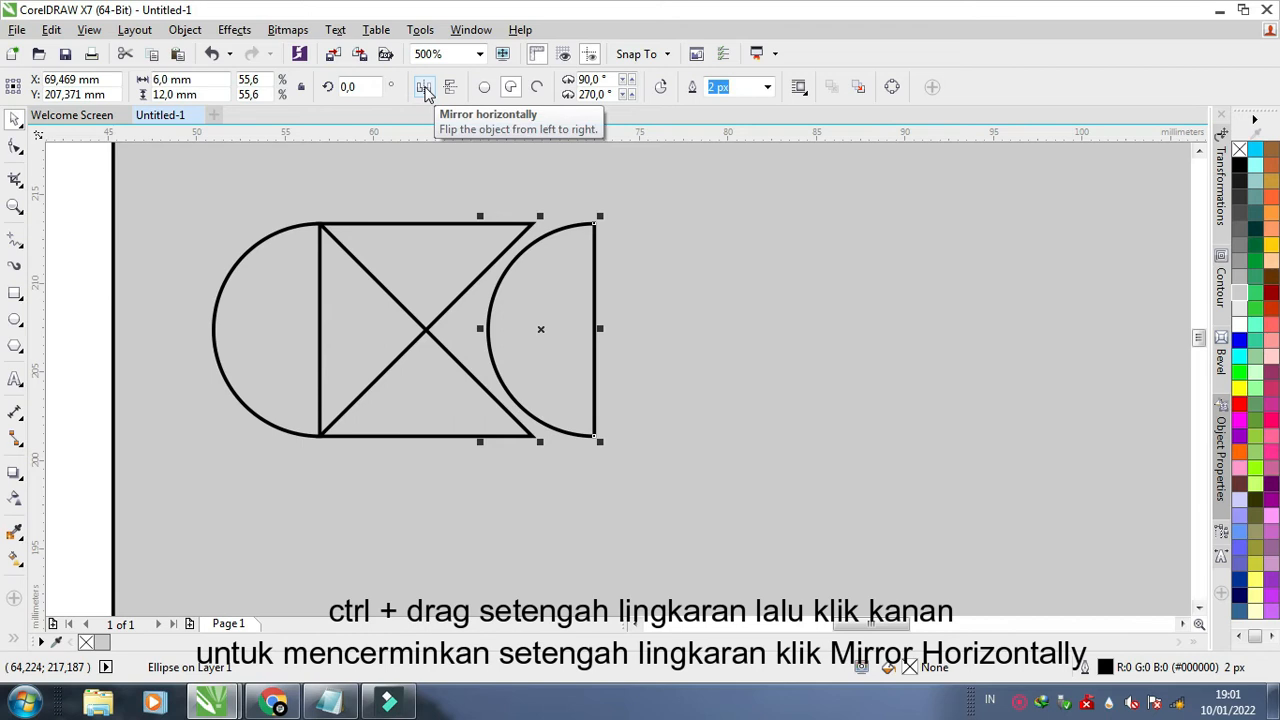
{"action": "left_click", "coordinate": [424, 90]}
Move the mirrored half circle against the triangles, snapping the lower end of its straight edge to the lower triangle's outer corner.
{"action": "left_click_drag", "start_coordinate": [529, 311], "coordinate": [574, 331]}
{"action": "scroll", "coordinate": [560, 420], "scroll_direction": "up", "scroll_amount": 2}
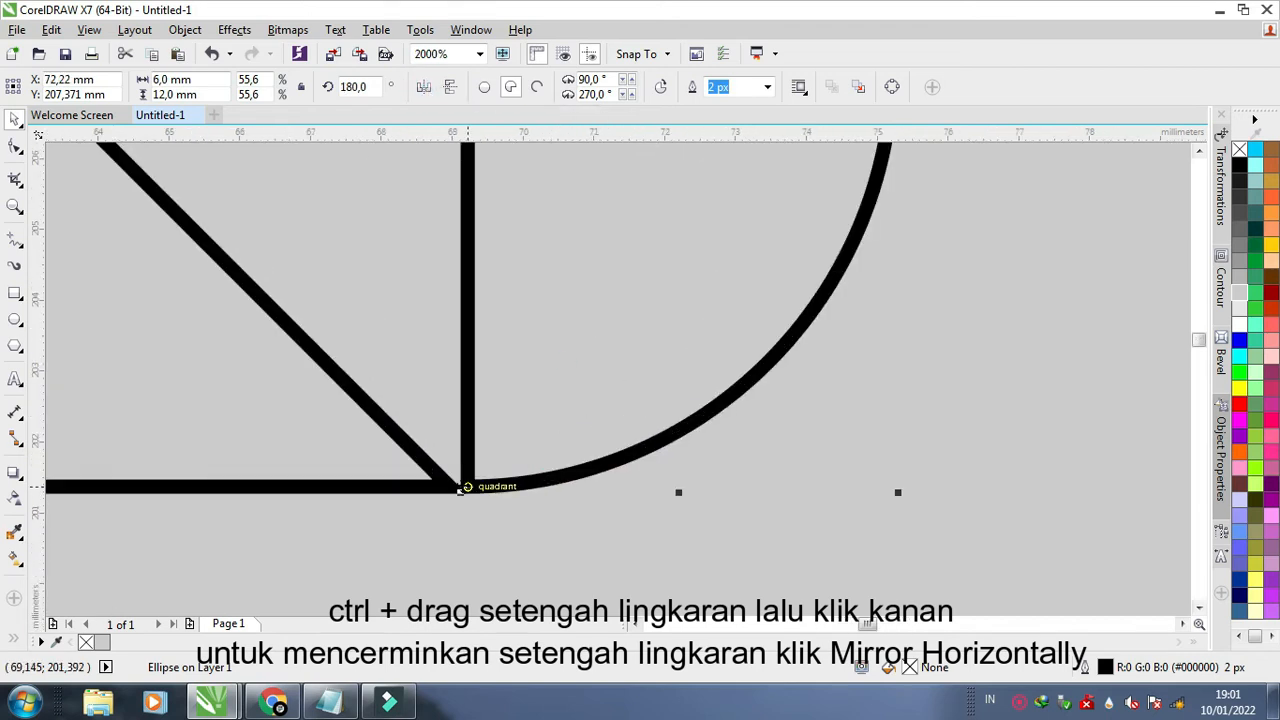
{"action": "left_click_drag", "start_coordinate": [461, 490], "coordinate": [448, 486]}
{"action": "scroll", "coordinate": [664, 428], "scroll_direction": "down", "scroll_amount": 2}
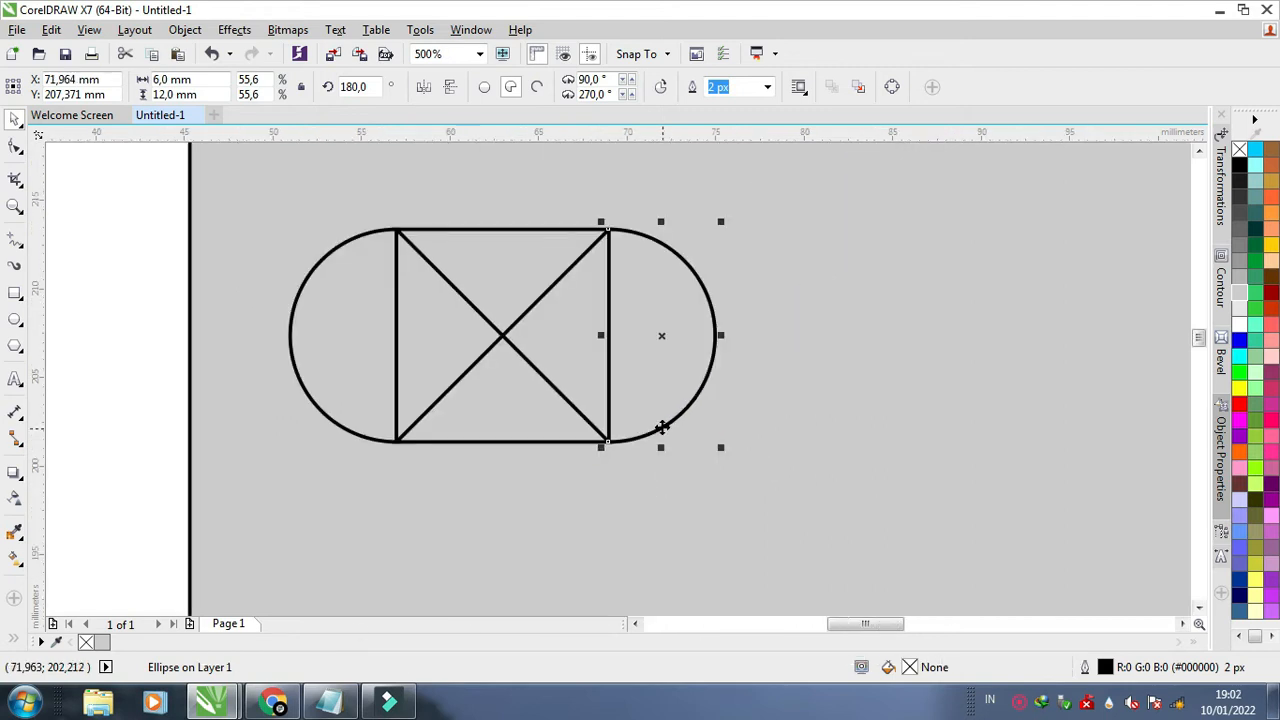
{"action": "scroll", "coordinate": [429, 234], "scroll_direction": "up", "scroll_amount": 2}
{"action": "scroll", "coordinate": [429, 238], "scroll_direction": "down", "scroll_amount": 3}
Fill both half circles with light violet-blue (#9999FF).
{"action": "left_click", "coordinate": [174, 237]}
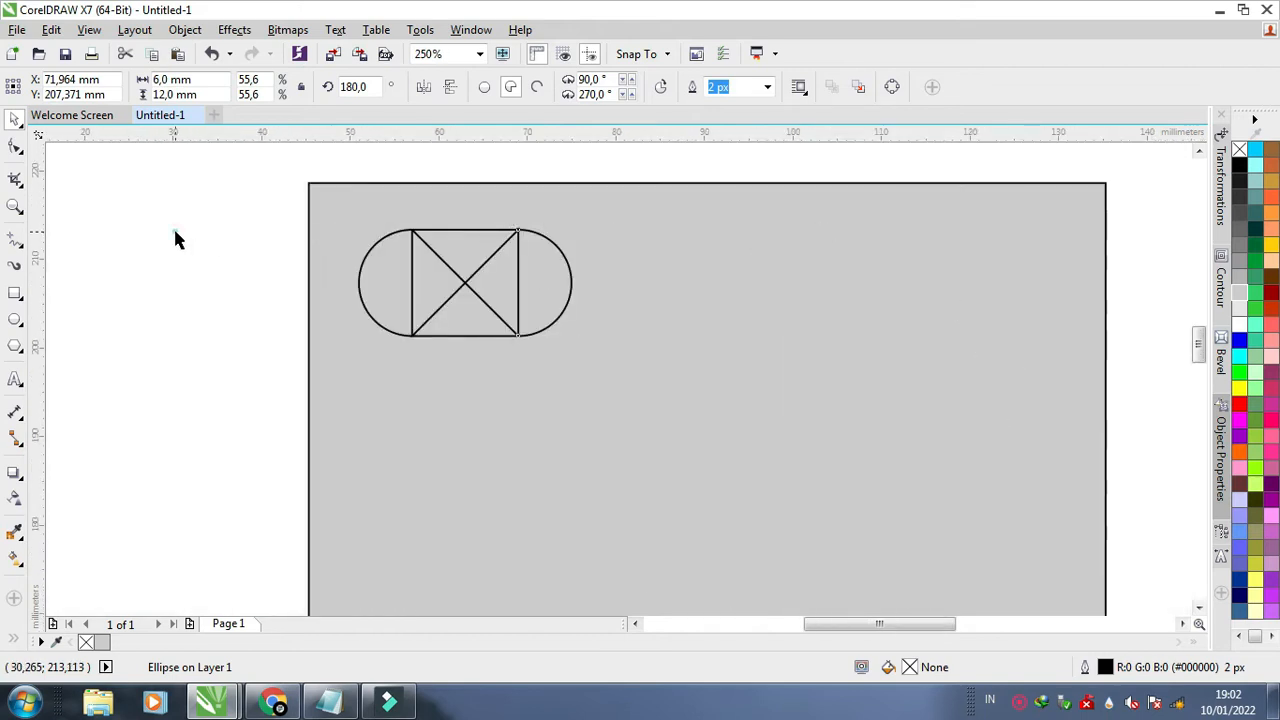
{"action": "left_click", "coordinate": [385, 283]}
{"action": "left_click", "coordinate": [543, 275], "text": "shift"}
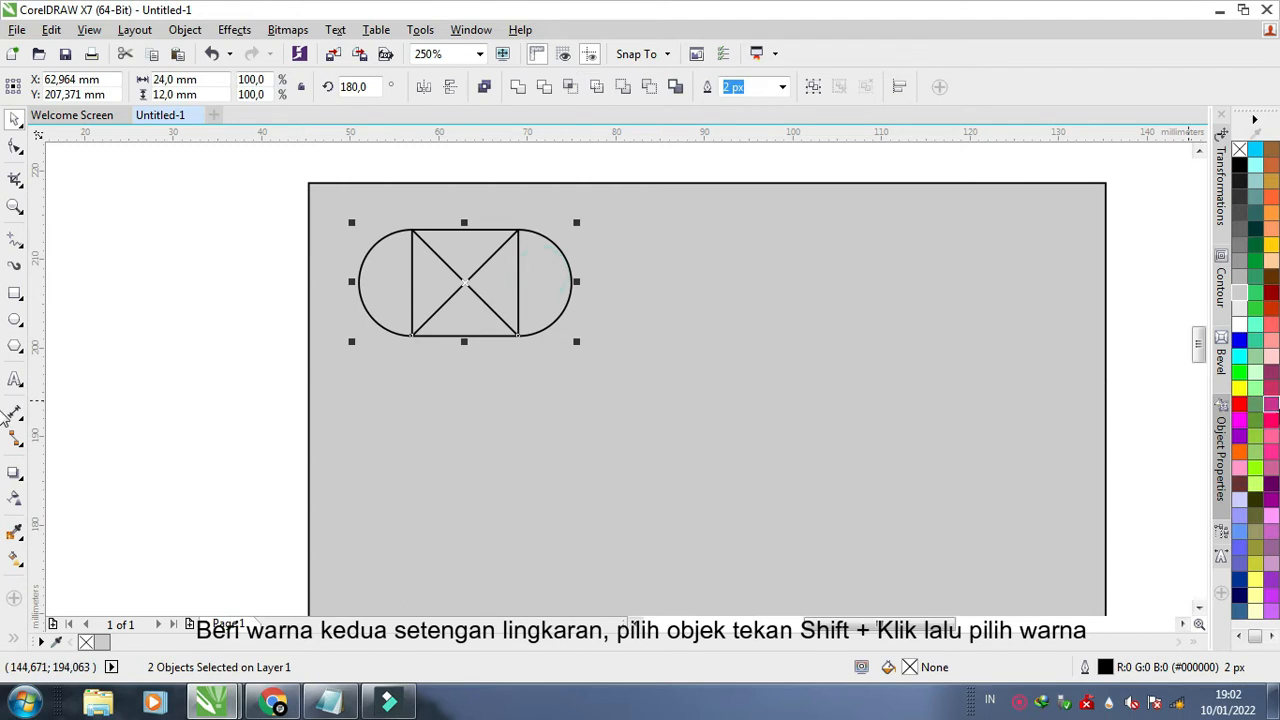
{"action": "left_click", "coordinate": [1239, 517]}
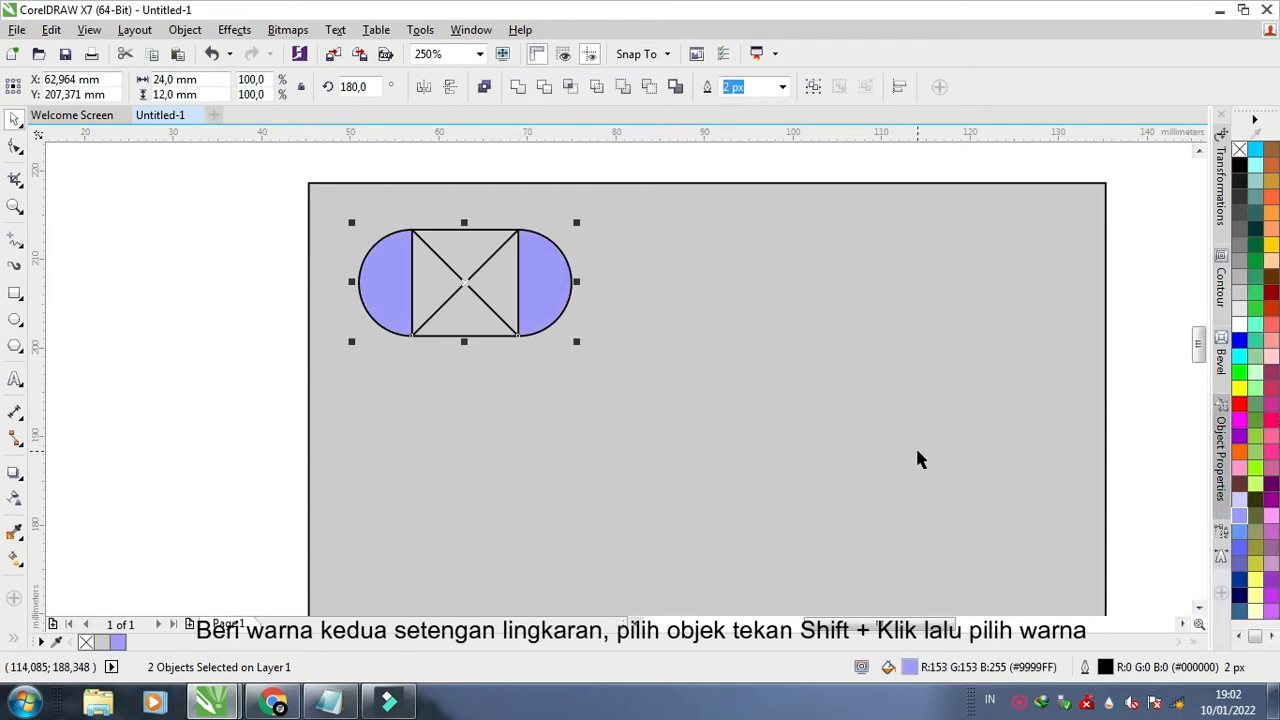
Fill the upper and lower triangles with red (#FF0000).
{"action": "left_click", "coordinate": [459, 250]}
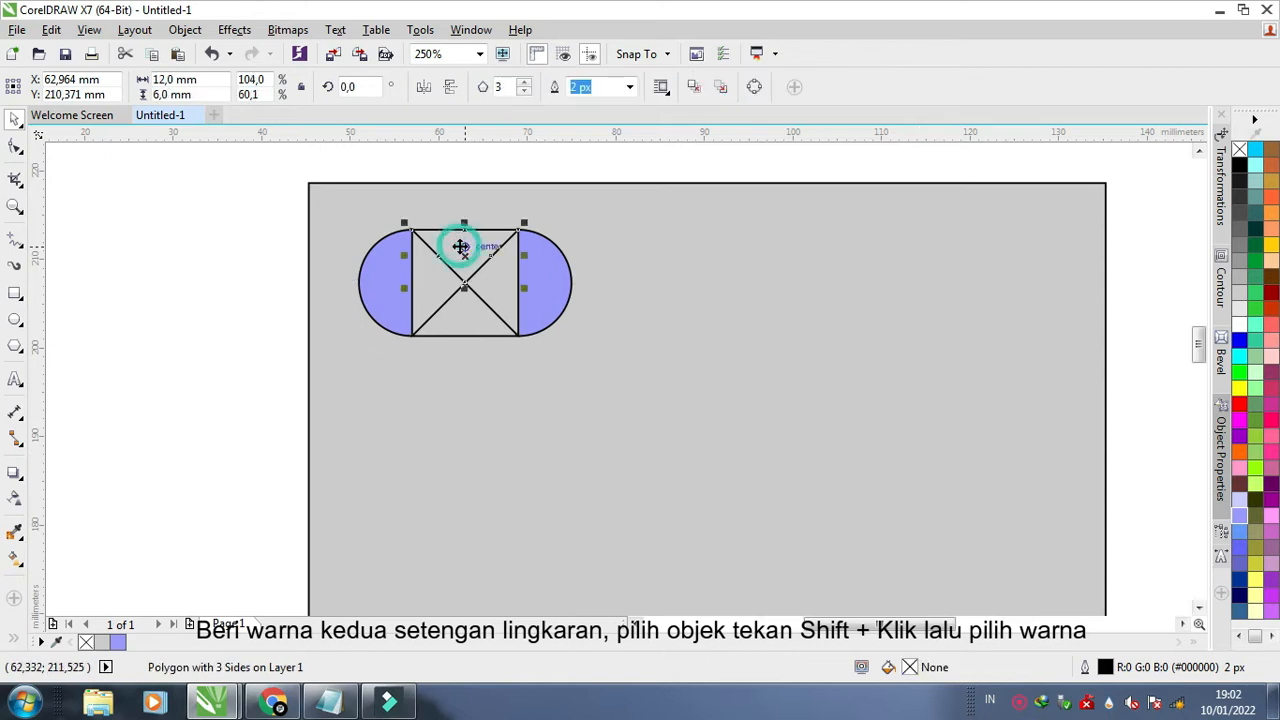
{"action": "left_click", "coordinate": [466, 322], "text": "shift"}
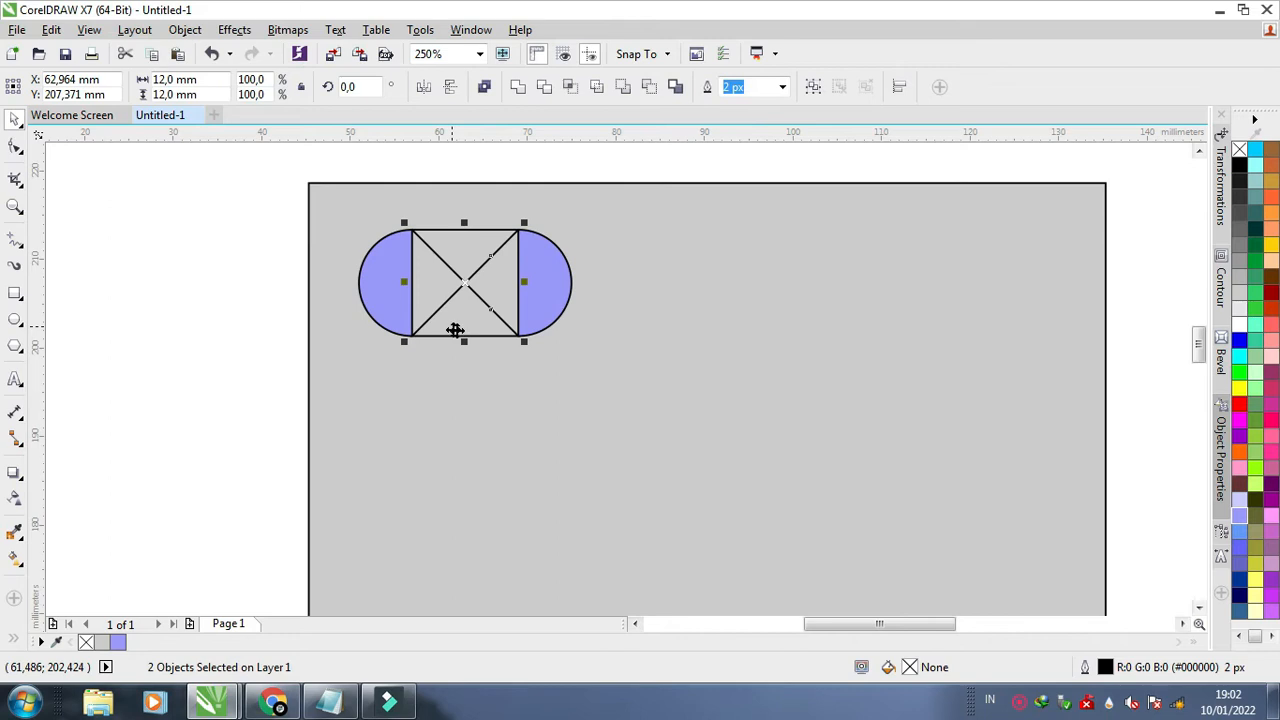
{"action": "left_click", "coordinate": [1239, 404]}
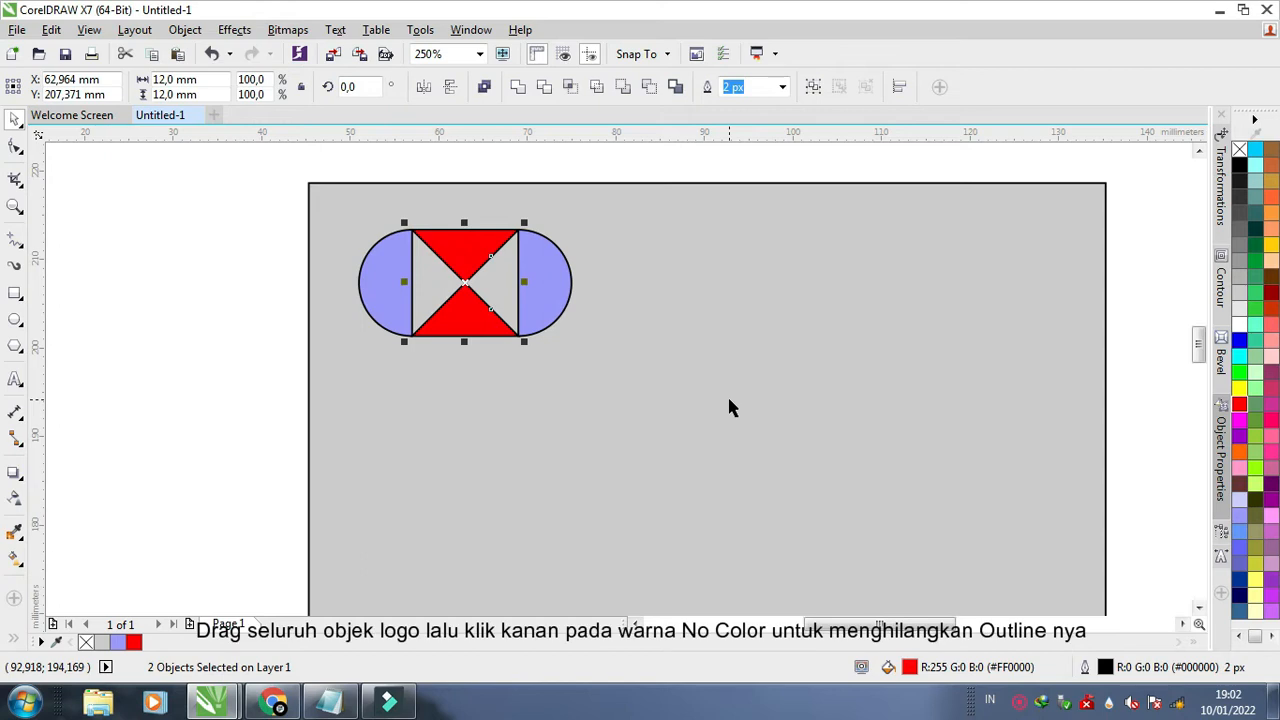
Remove the outline from all four shapes of the motif.
{"action": "left_click_drag", "start_coordinate": [287, 200], "coordinate": [600, 368]}
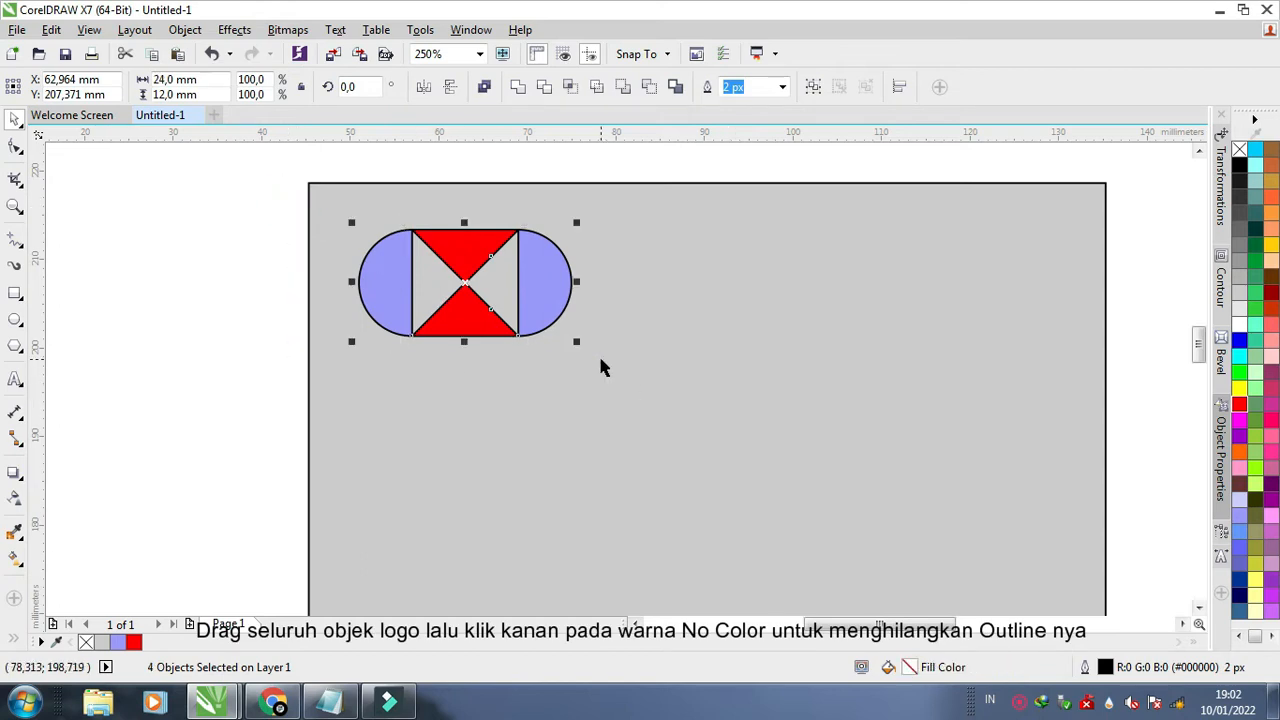
{"action": "right_click", "coordinate": [1240, 149]}
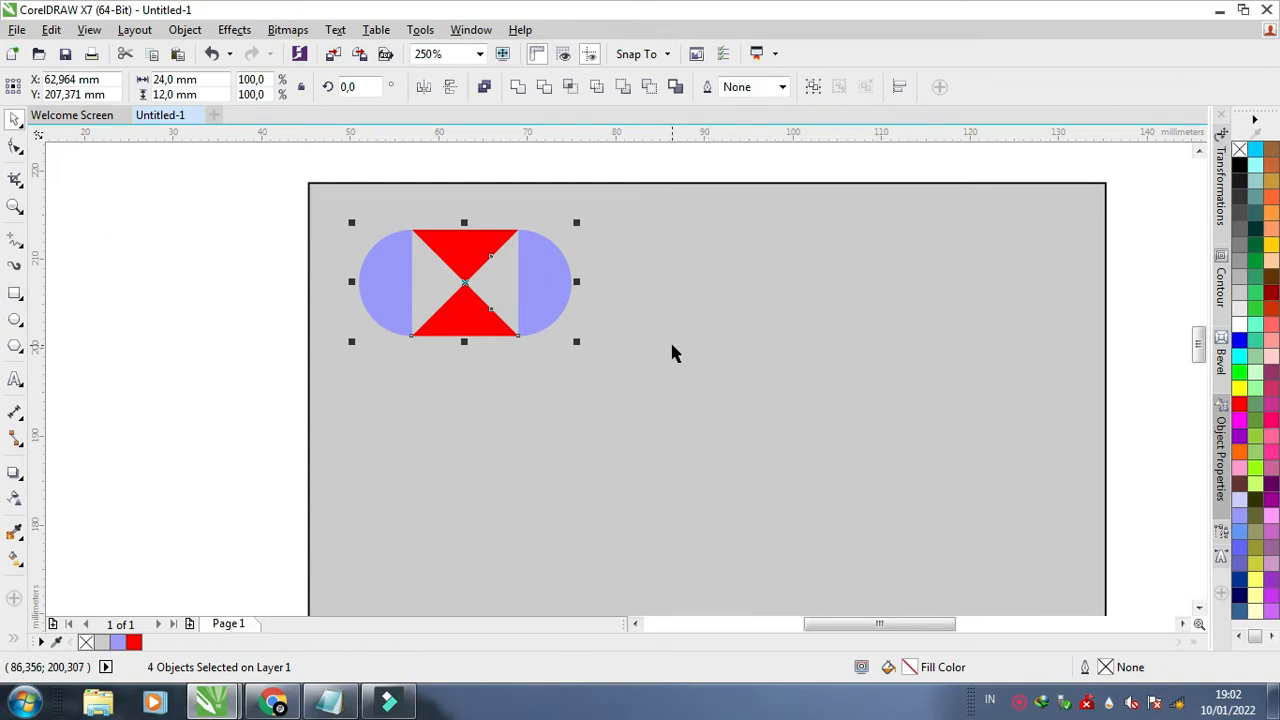
{"action": "scroll", "coordinate": [670, 340], "scroll_direction": "down", "scroll_amount": 1}
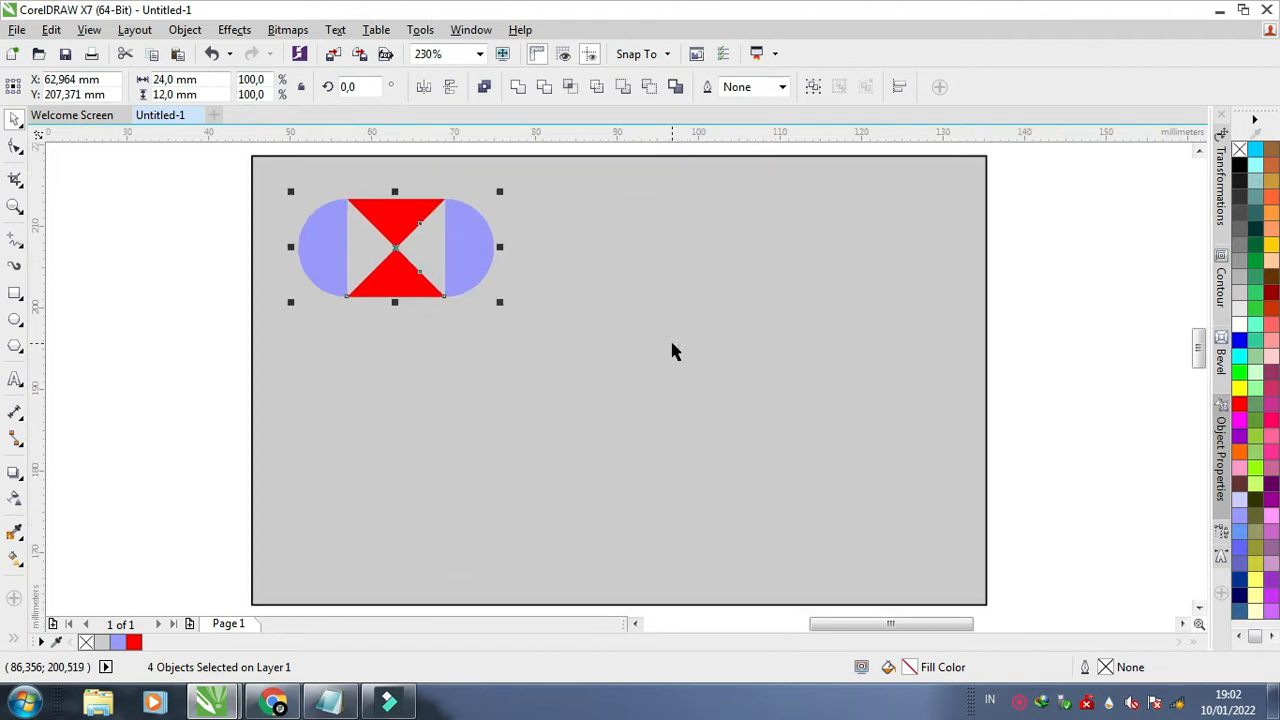
{"action": "left_click", "coordinate": [1091, 326]}
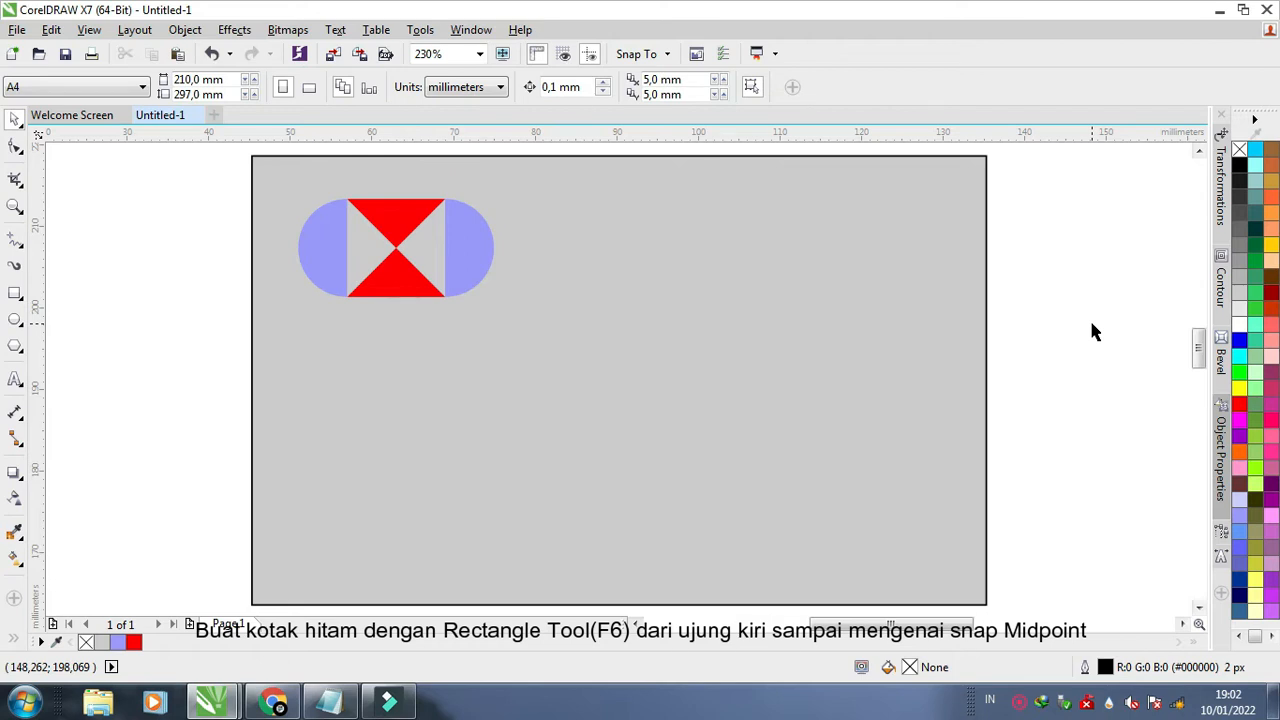
Draw a 90 × 27.5 mm rectangle from the card's upper-left corner to its right edge's midpoint and fill it black.
{"action": "left_click", "coordinate": [15, 293]}
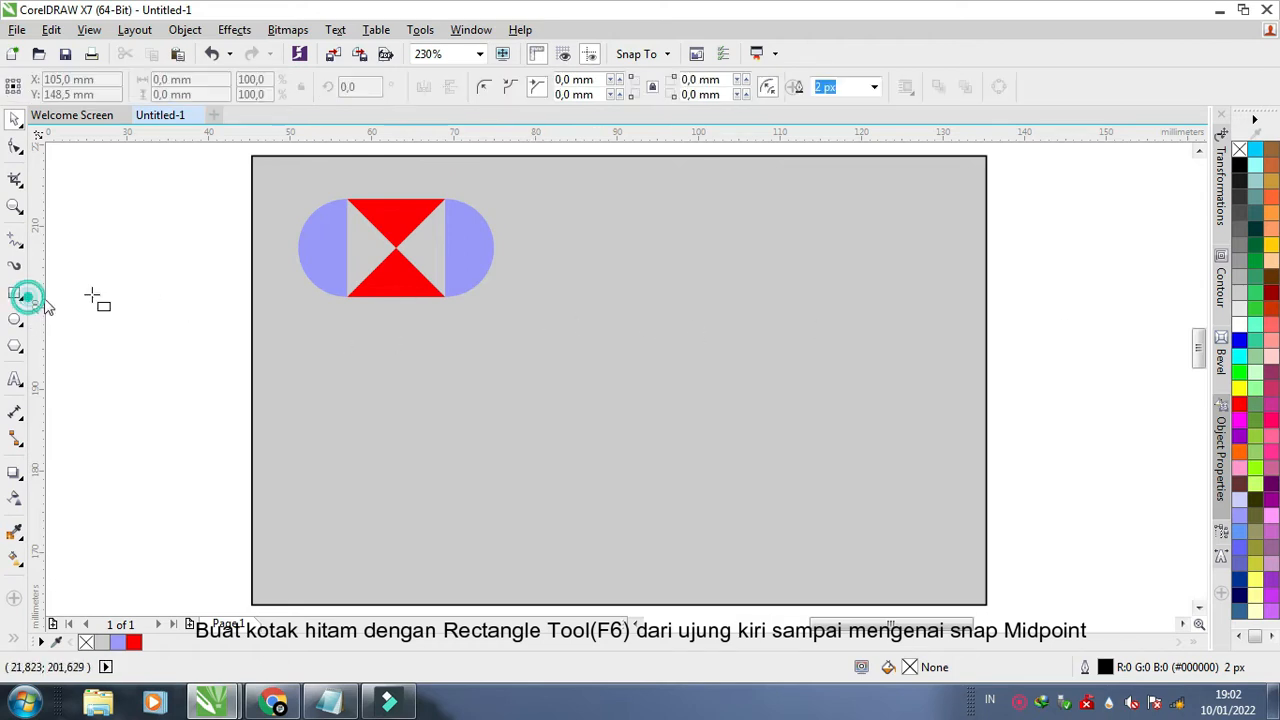
{"action": "left_click_drag", "start_coordinate": [250, 156], "coordinate": [986, 380]}
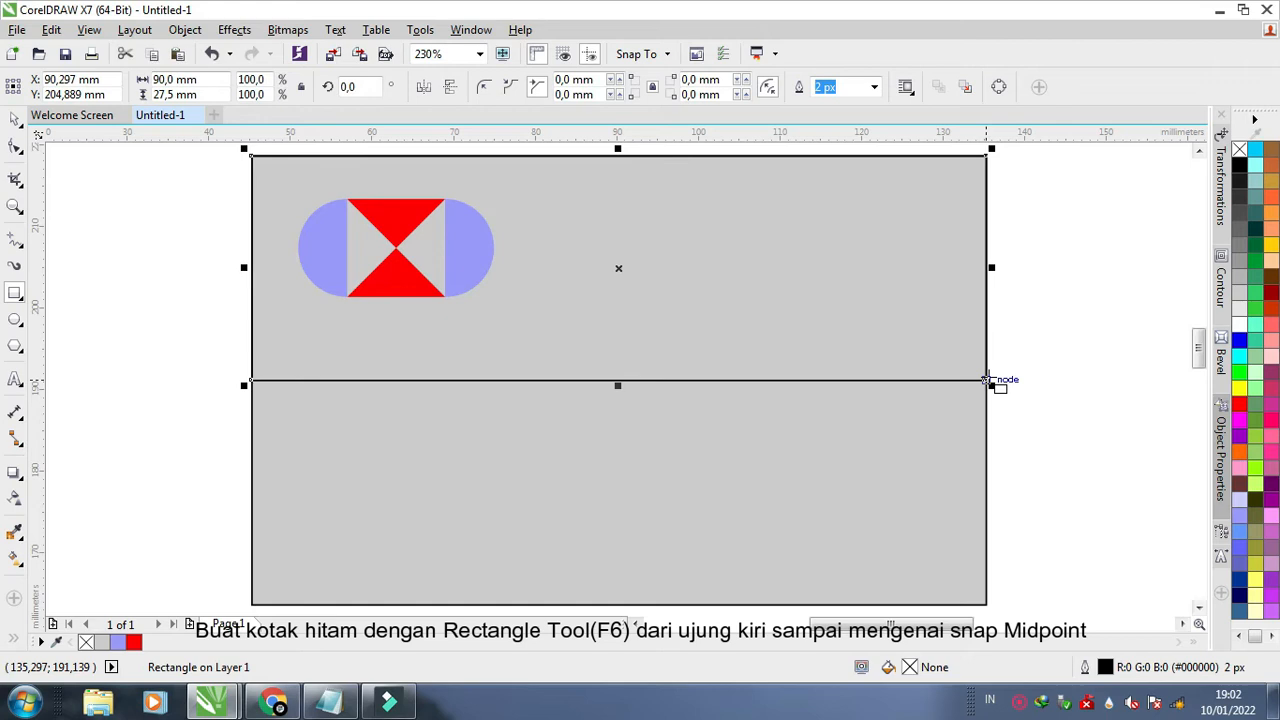
{"action": "left_click", "coordinate": [15, 120]}
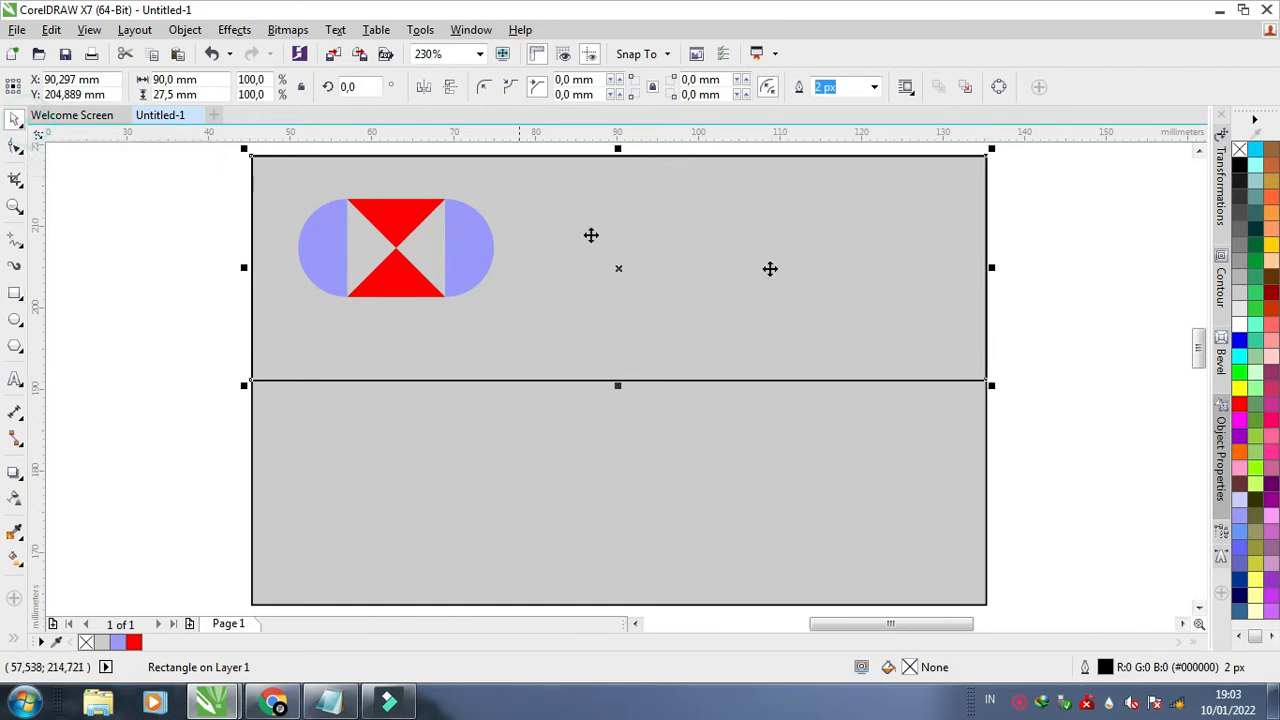
{"action": "left_click", "coordinate": [1239, 166]}
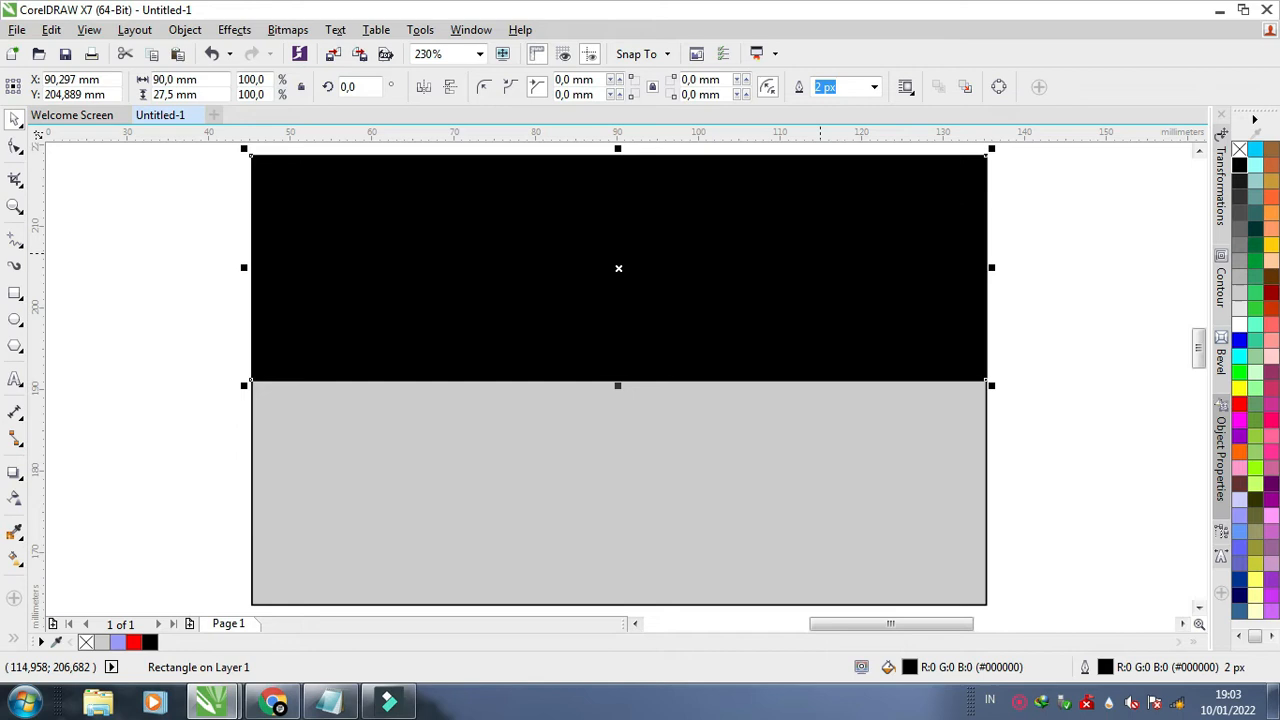
Lower the black rectangle in the stacking order until it lies behind the whole motif.
{"action": "key", "text": "ctrl+Page_Down"}
{"action": "key", "text": "ctrl+Page_Down"}
{"action": "key", "text": "ctrl+Page_Down"}
{"action": "key", "text": "ctrl+Page_Down"}
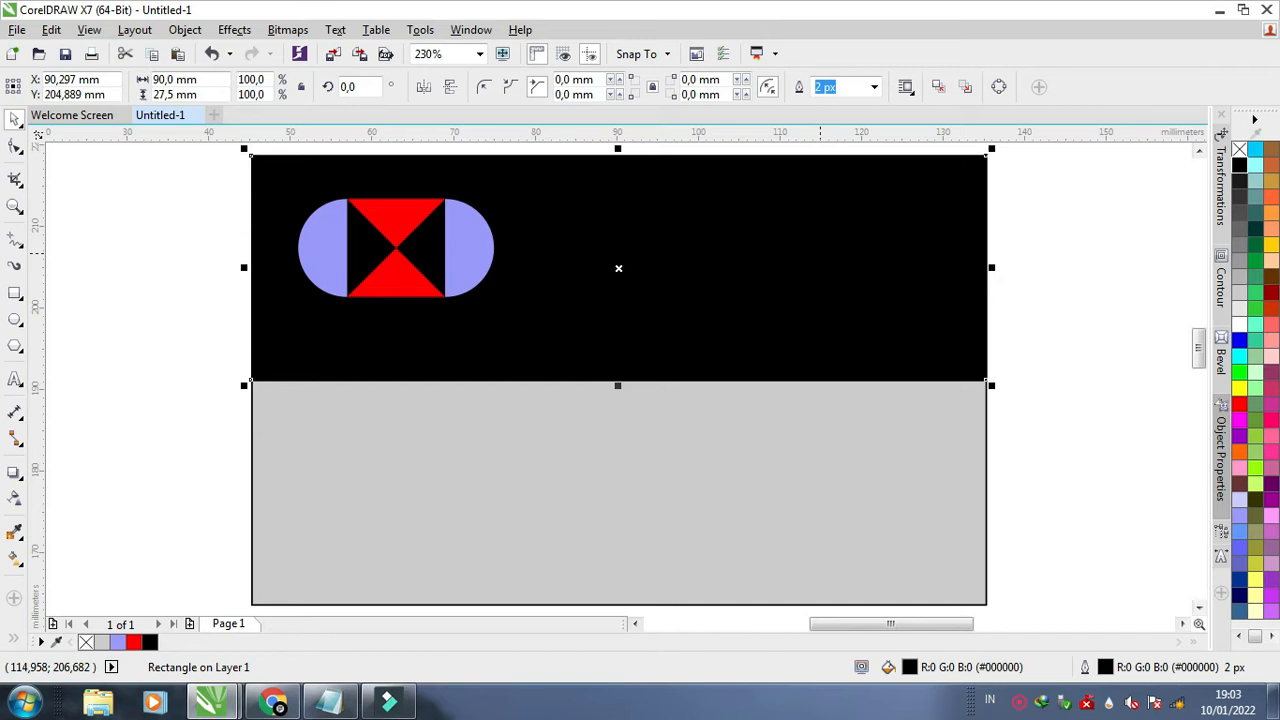
Narrow the black rectangle from its right side to about 41.87 mm wide and round its lower-right corner with a 13.75 mm radius.
{"action": "left_click_drag", "start_coordinate": [992, 267], "coordinate": [594, 267]}
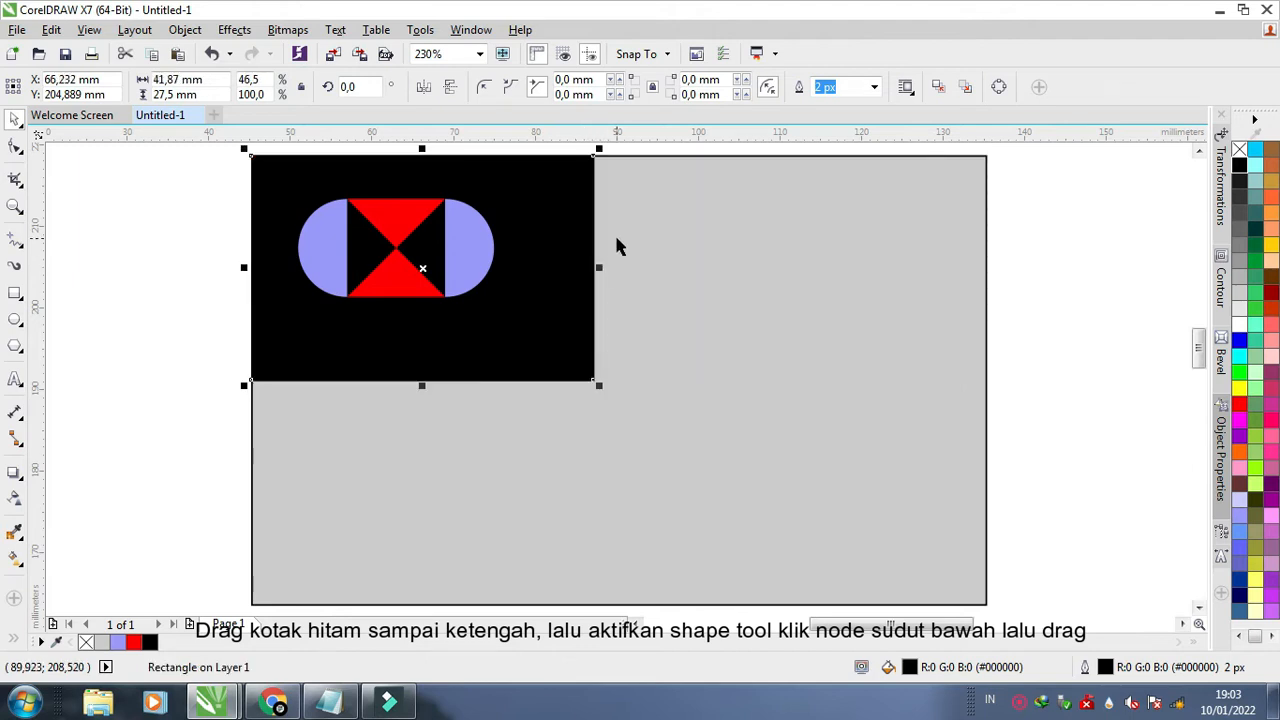
{"action": "left_click", "coordinate": [15, 146]}
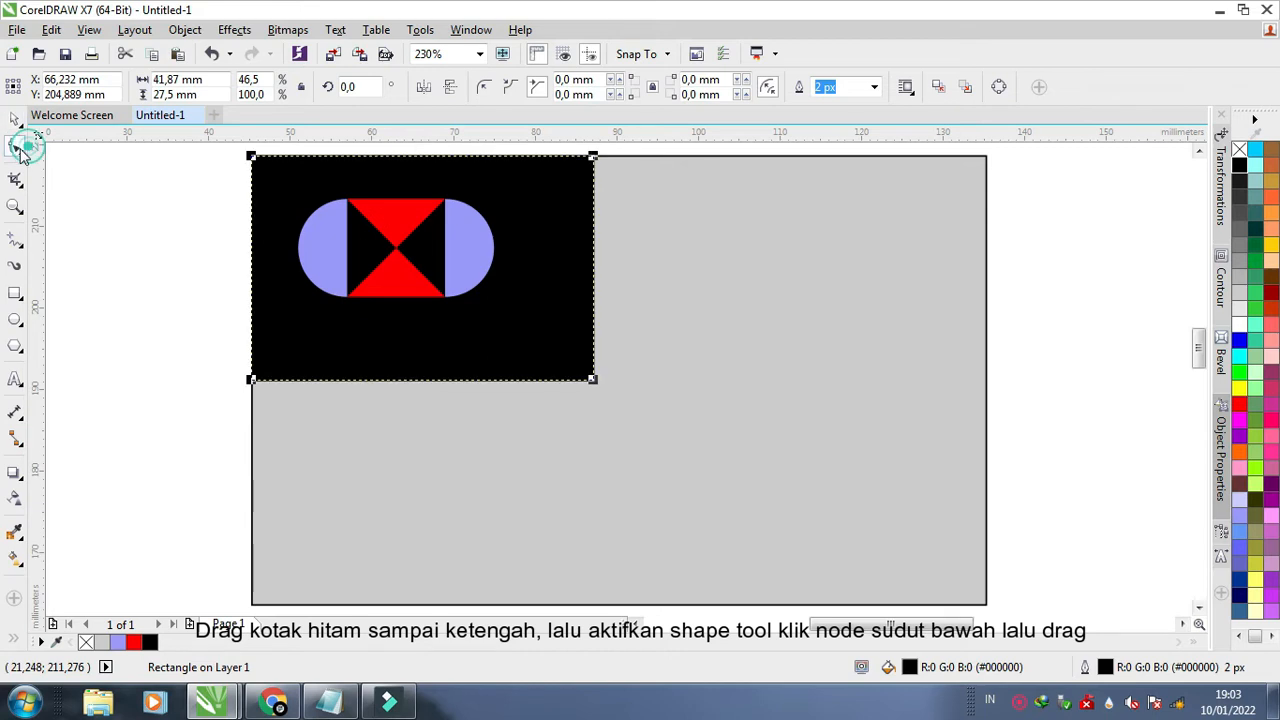
{"action": "left_click", "coordinate": [486, 89]}
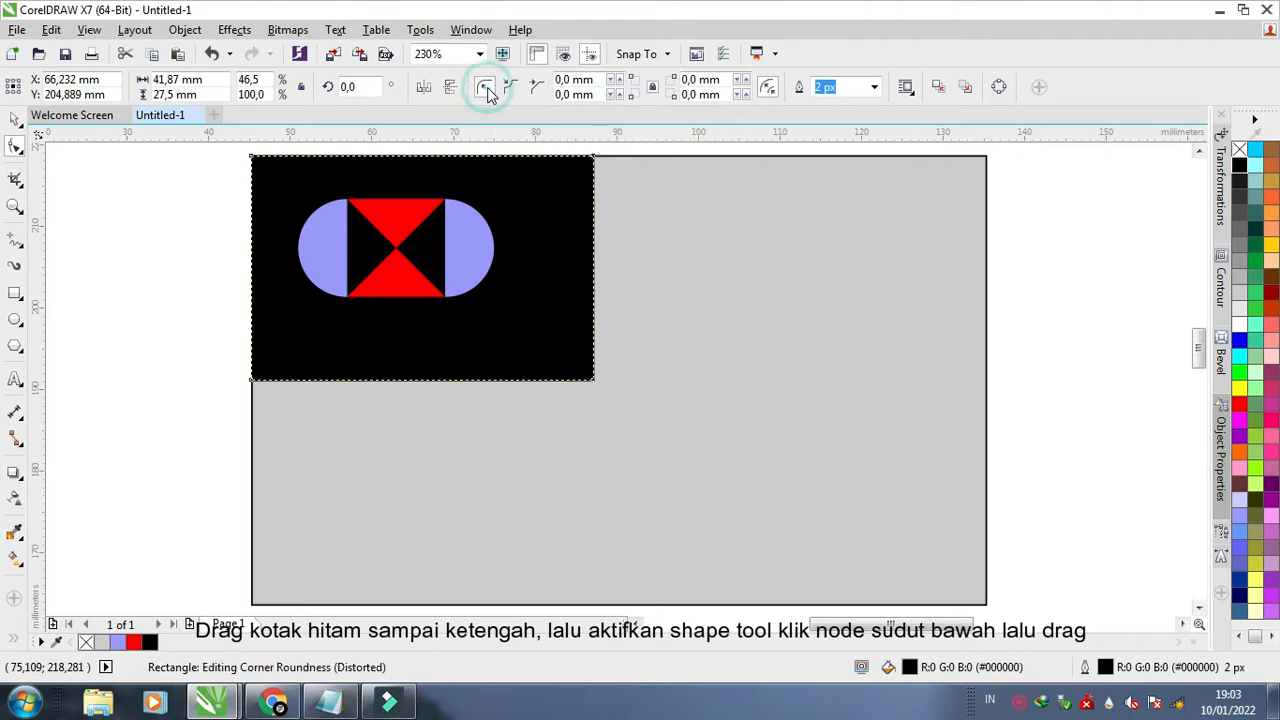
{"action": "left_click", "coordinate": [593, 380]}
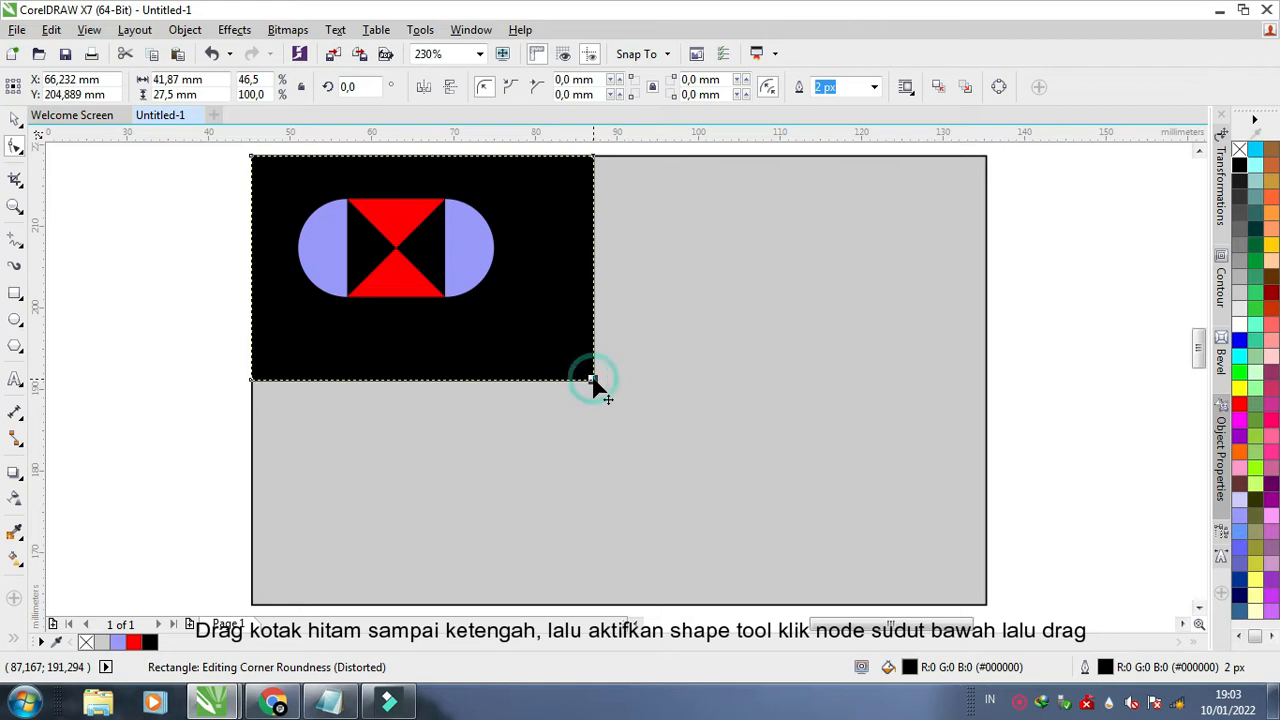
{"action": "left_click_drag", "start_coordinate": [593, 380], "coordinate": [480, 380]}
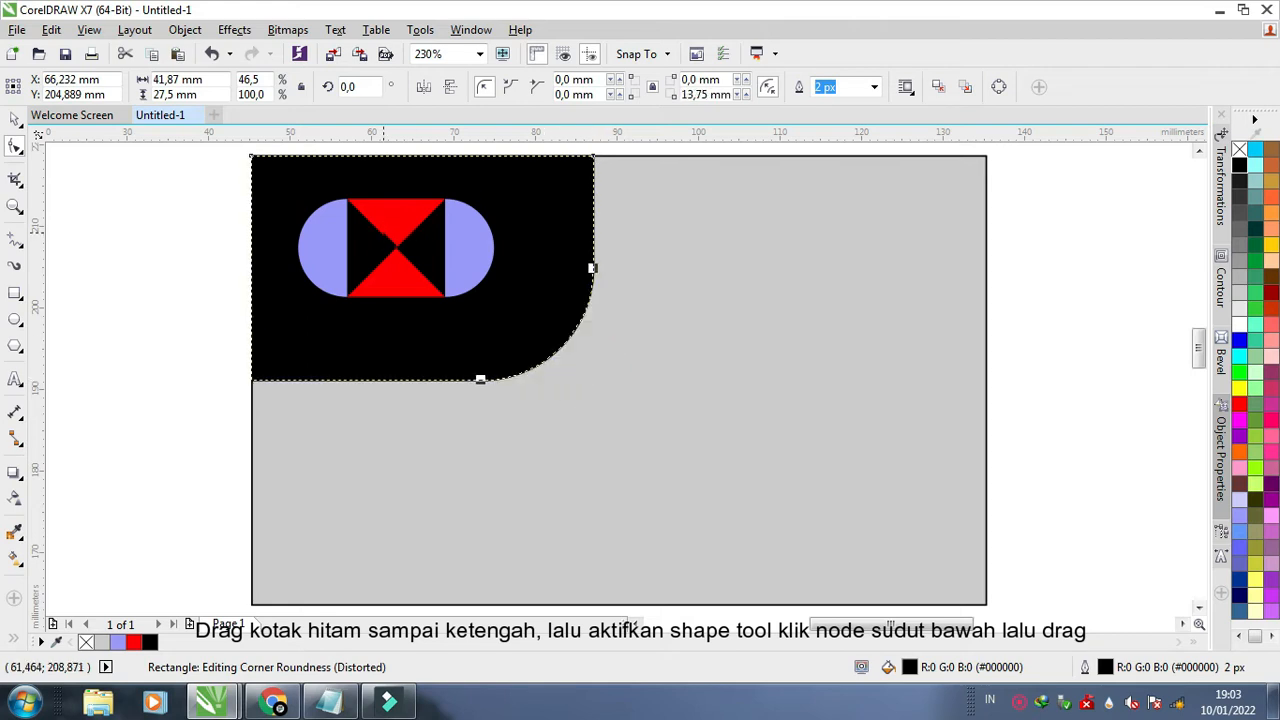
{"action": "left_click", "coordinate": [15, 118]}
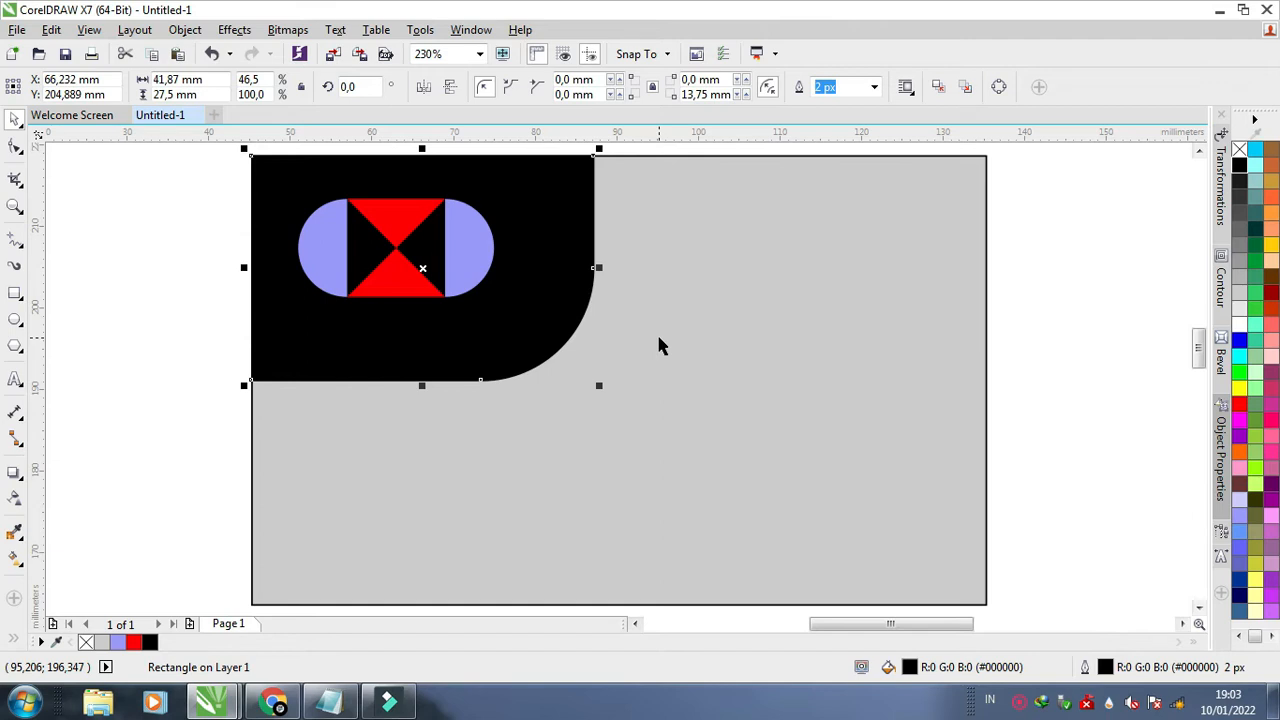
{"action": "left_click", "coordinate": [1041, 386]}
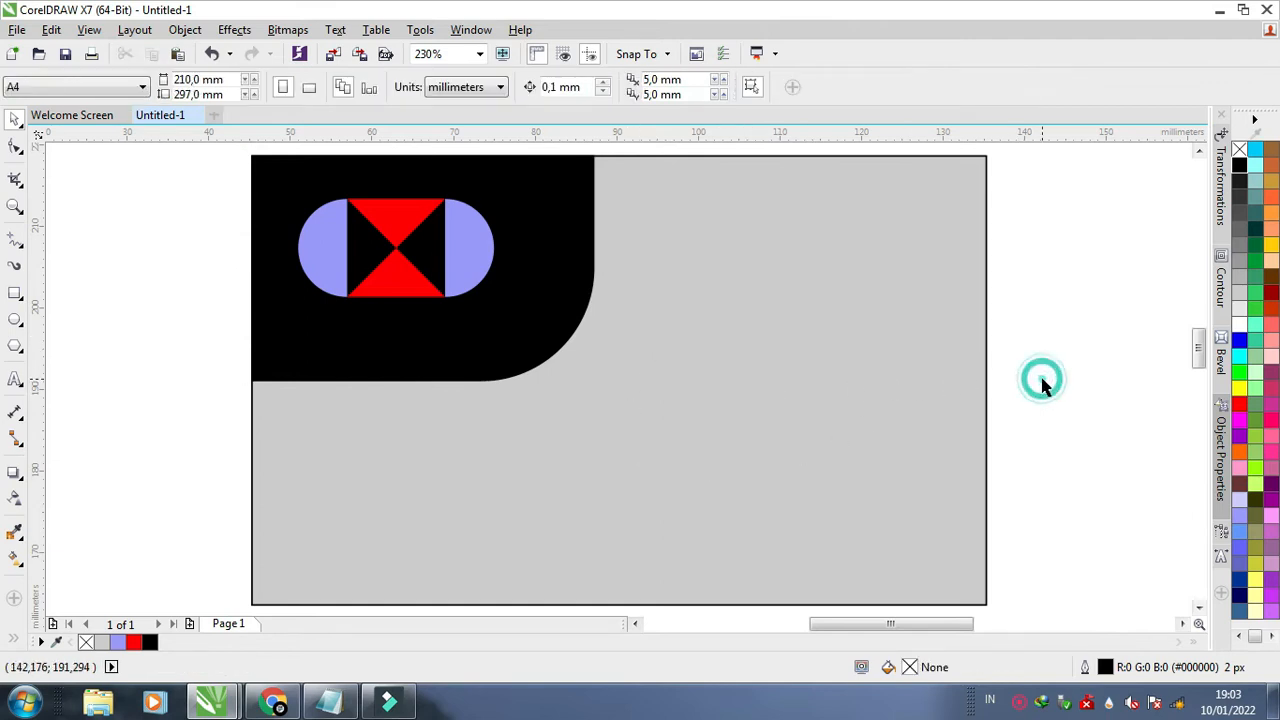
Add the company name as 24 pt Arial text on the grey area, in three lines: CAHAYA, PUTRA, JAYA.
{"action": "left_click", "coordinate": [15, 380]}
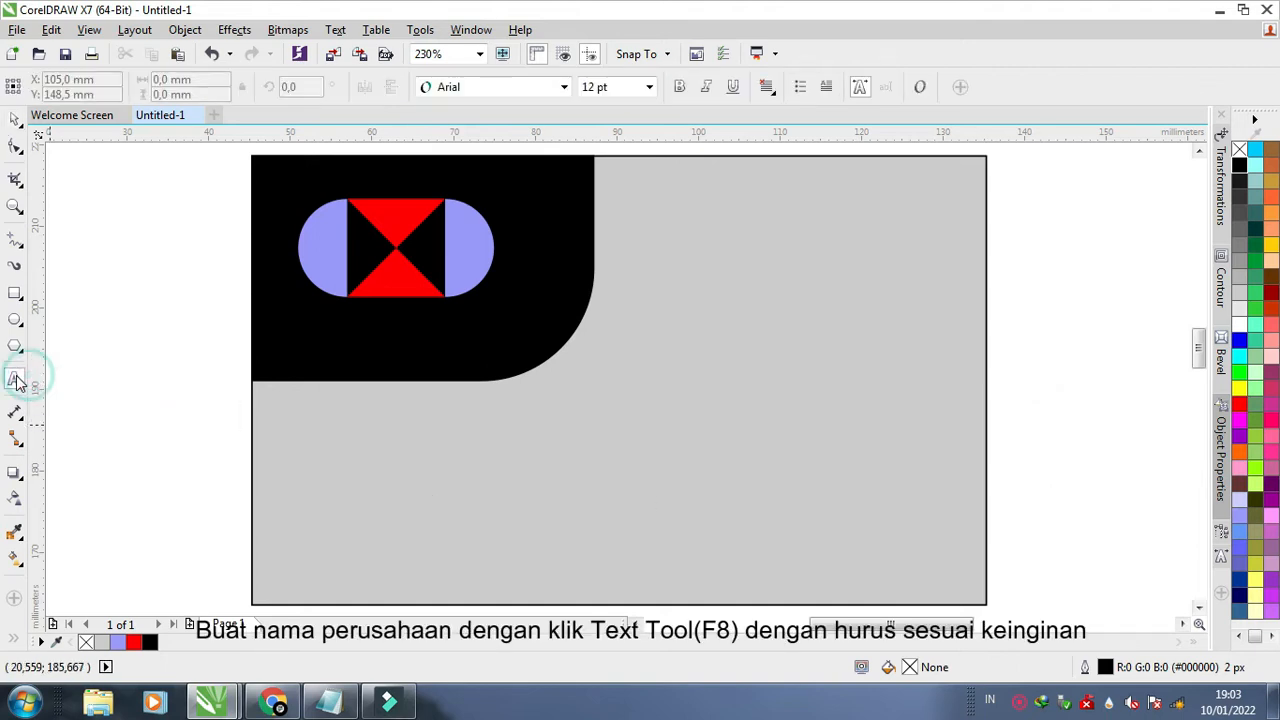
{"action": "left_click", "coordinate": [659, 372]}
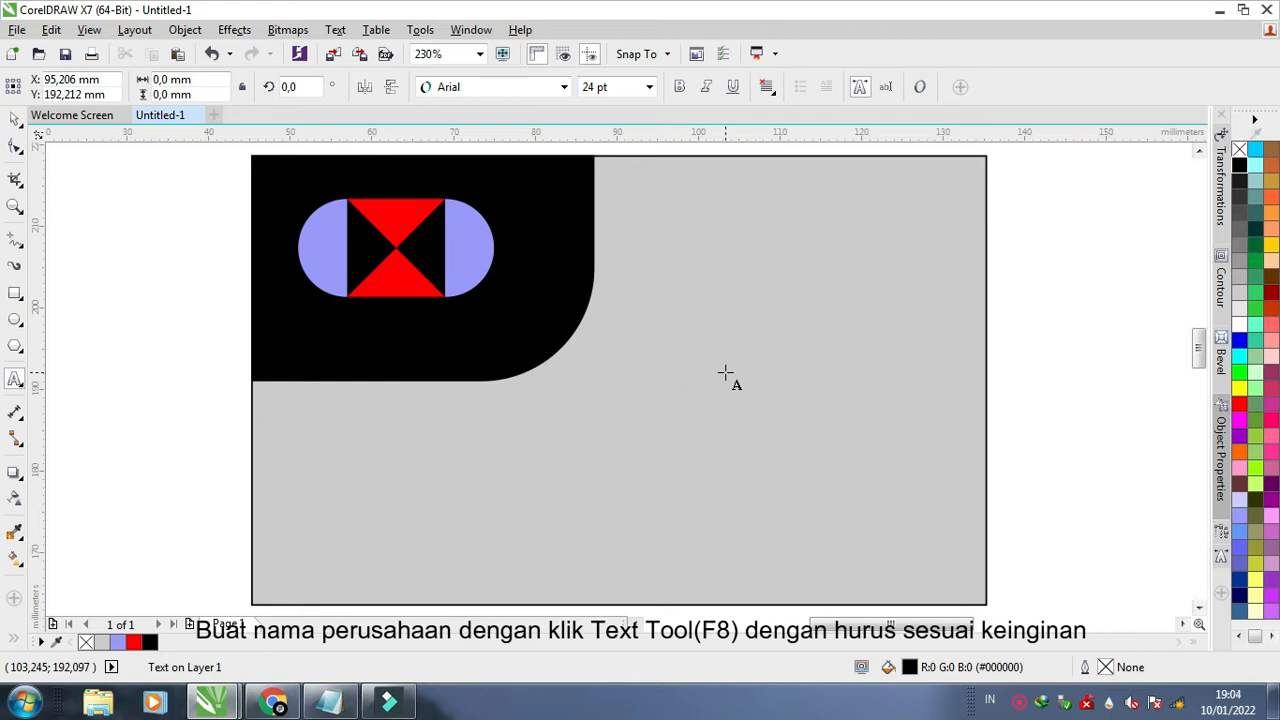
{"action": "type", "text": "CAHA"}
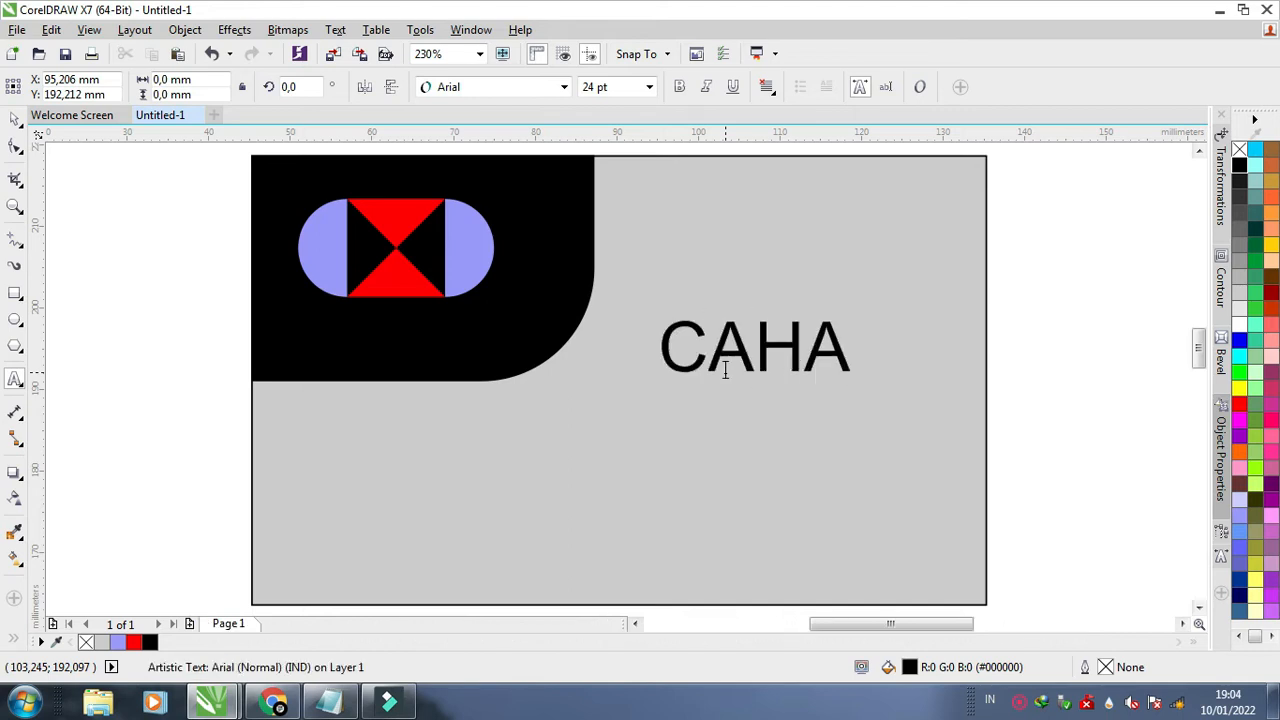
{"action": "type", "text": "YA"}
{"action": "key", "text": "Return"}
{"action": "type", "text": "PUTRA"}
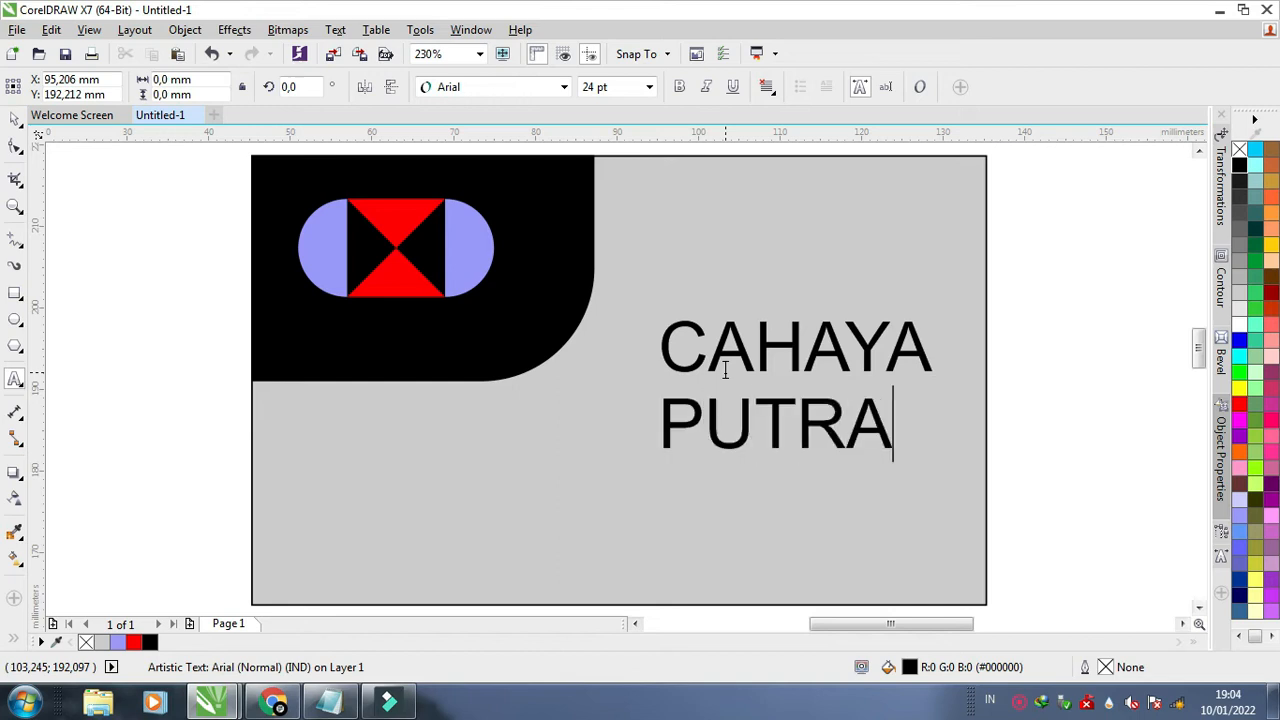
{"action": "key", "text": "Return"}
{"action": "type", "text": "JAYA"}
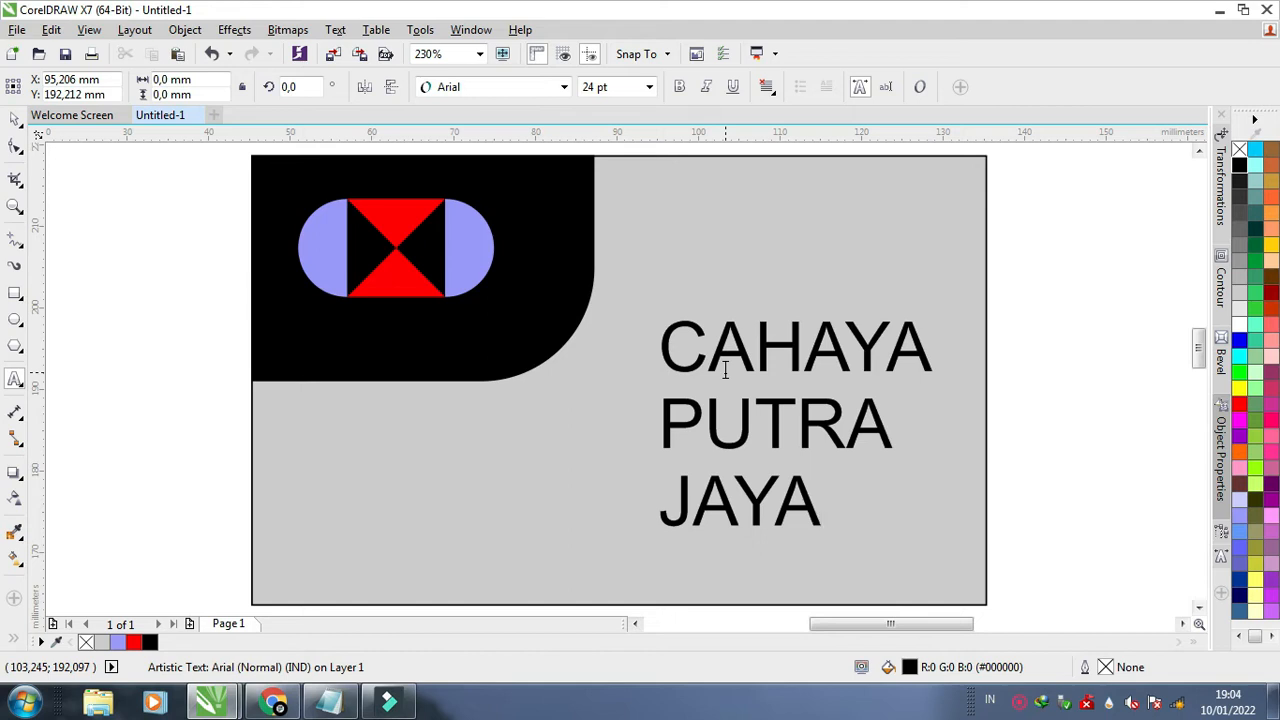
Format the three-line company name in Franklin Gothic Demi (Normal) at 12 pt.
{"action": "left_click", "coordinate": [12, 120]}
{"action": "left_click", "coordinate": [564, 87]}
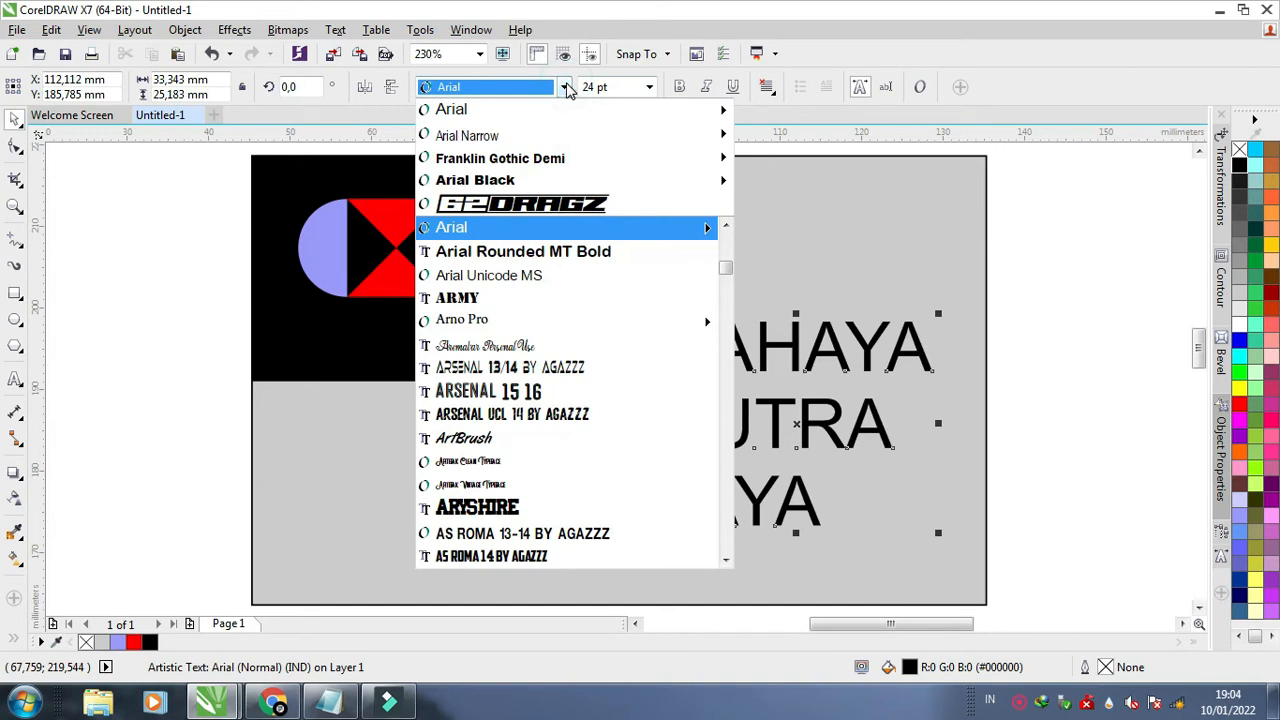
{"action": "mouse_move", "coordinate": [575, 160]}
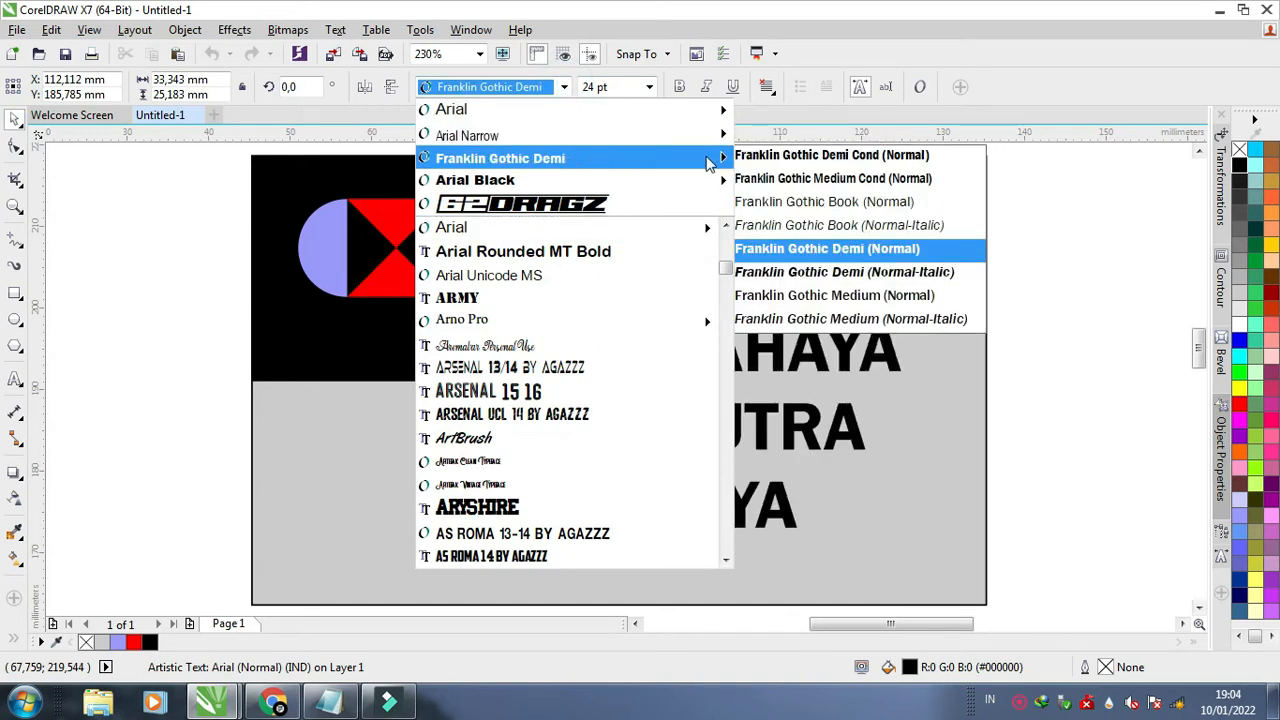
{"action": "left_click", "coordinate": [825, 250]}
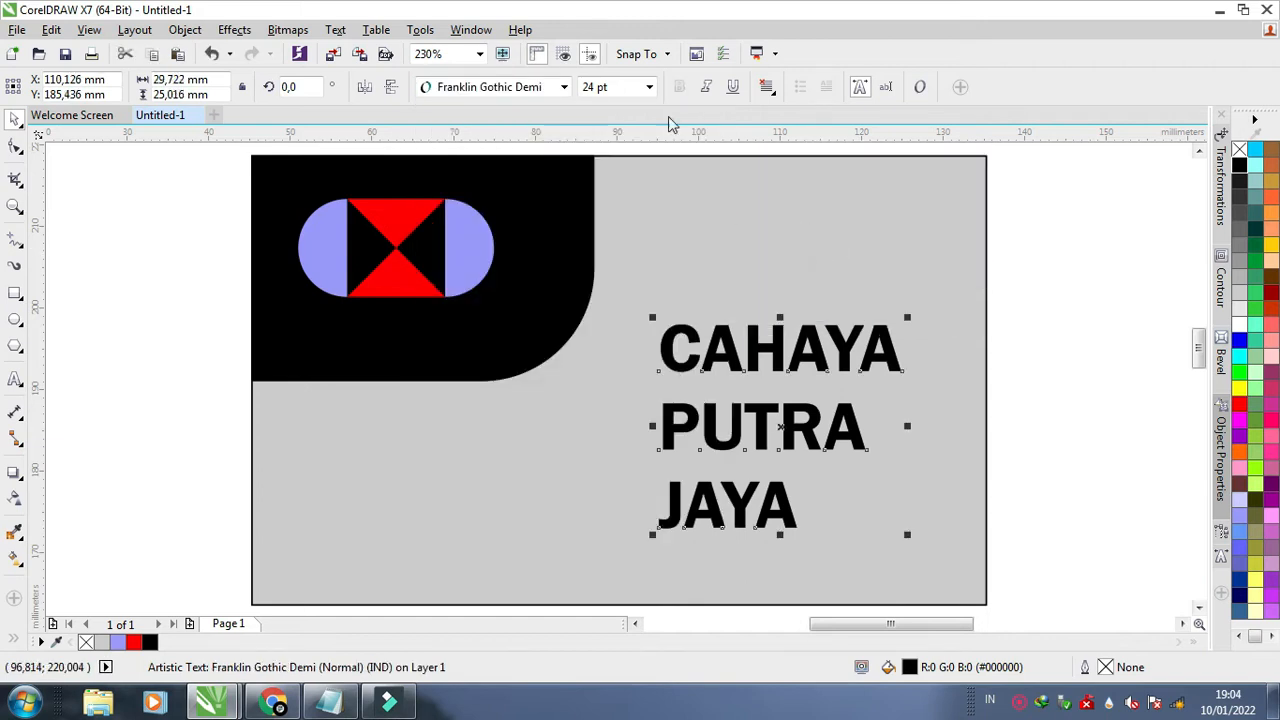
{"action": "left_click", "coordinate": [650, 88]}
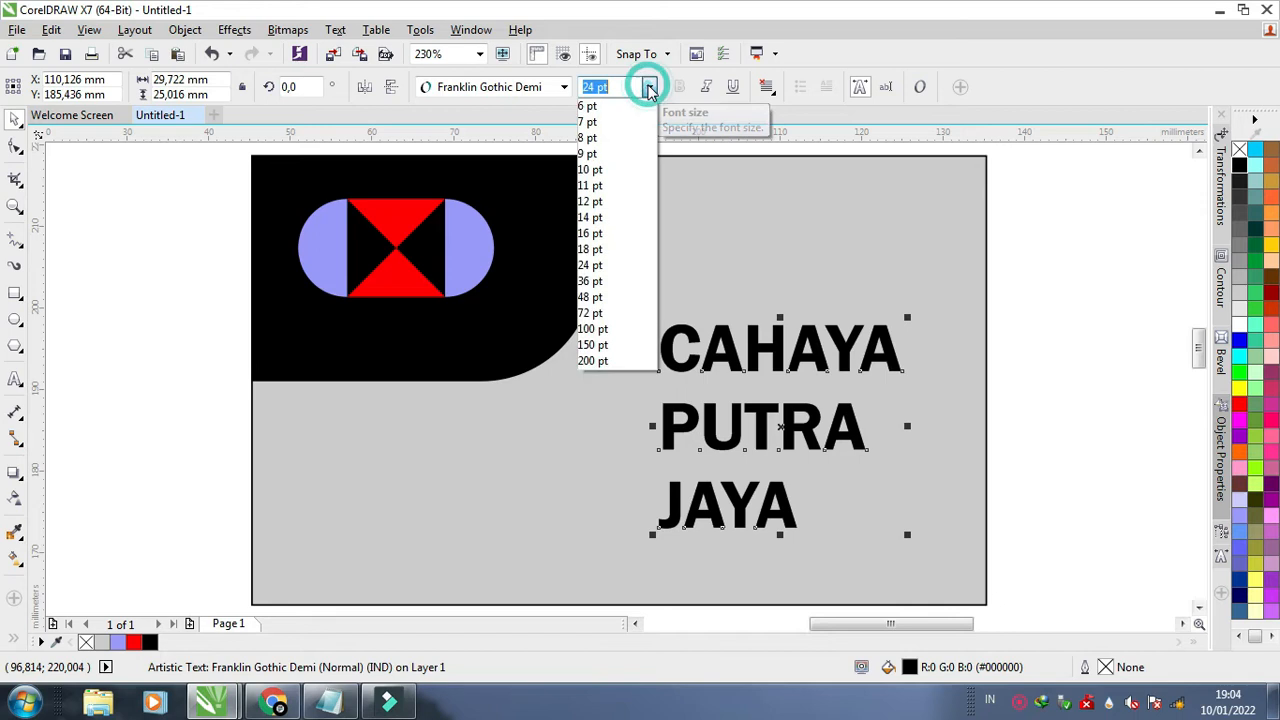
{"action": "left_click", "coordinate": [621, 205]}
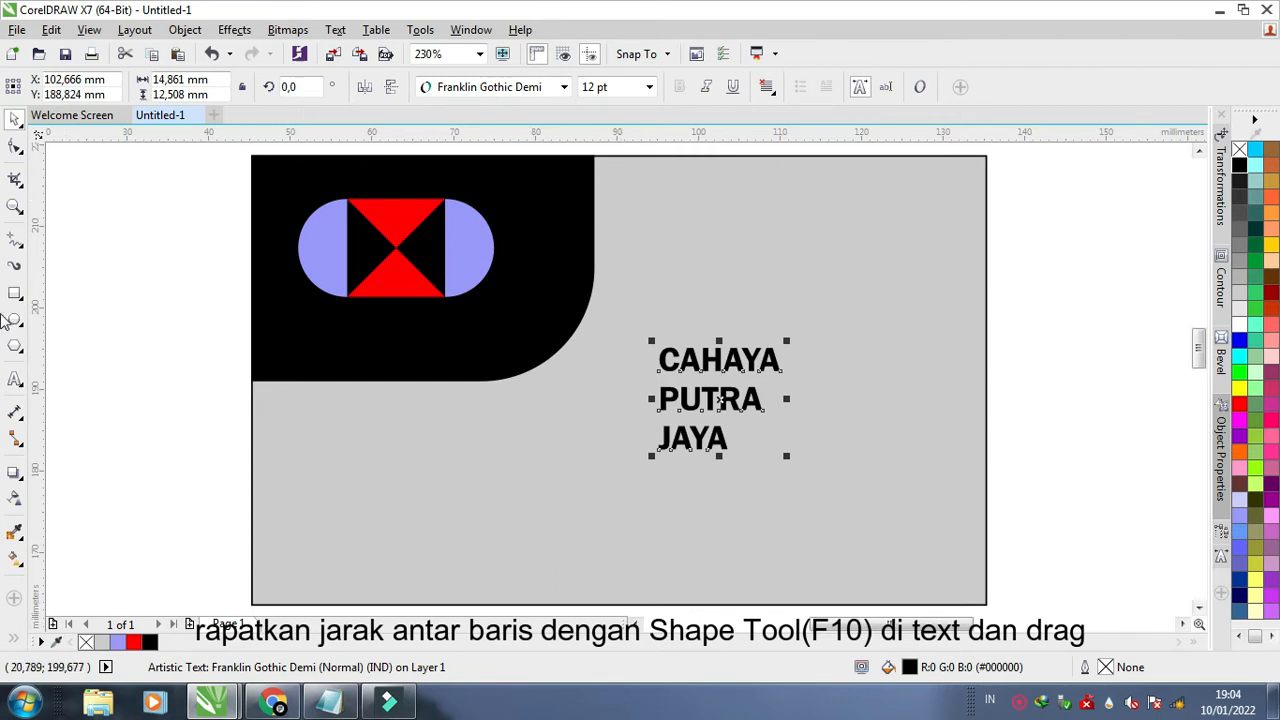
Tighten the line spacing of the company name until the text block is about 9.5 mm high.
{"action": "left_click", "coordinate": [16, 148]}
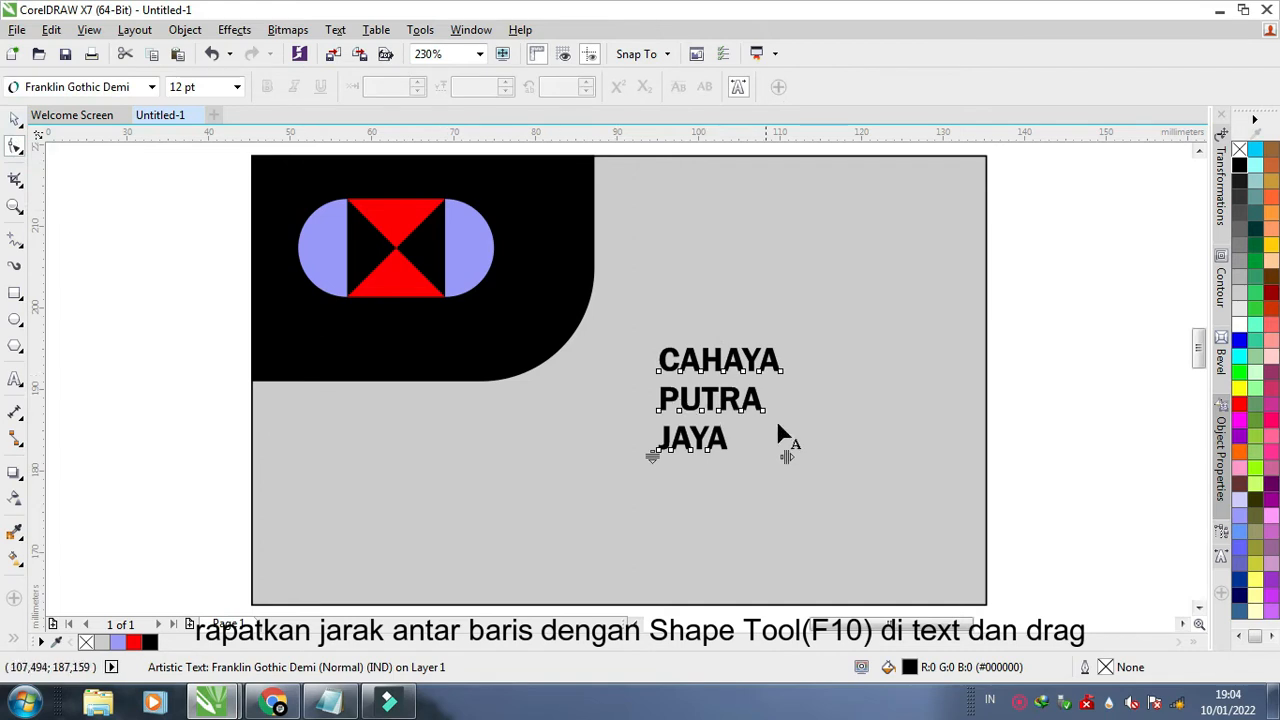
{"action": "left_click_drag", "start_coordinate": [653, 453], "coordinate": [657, 414]}
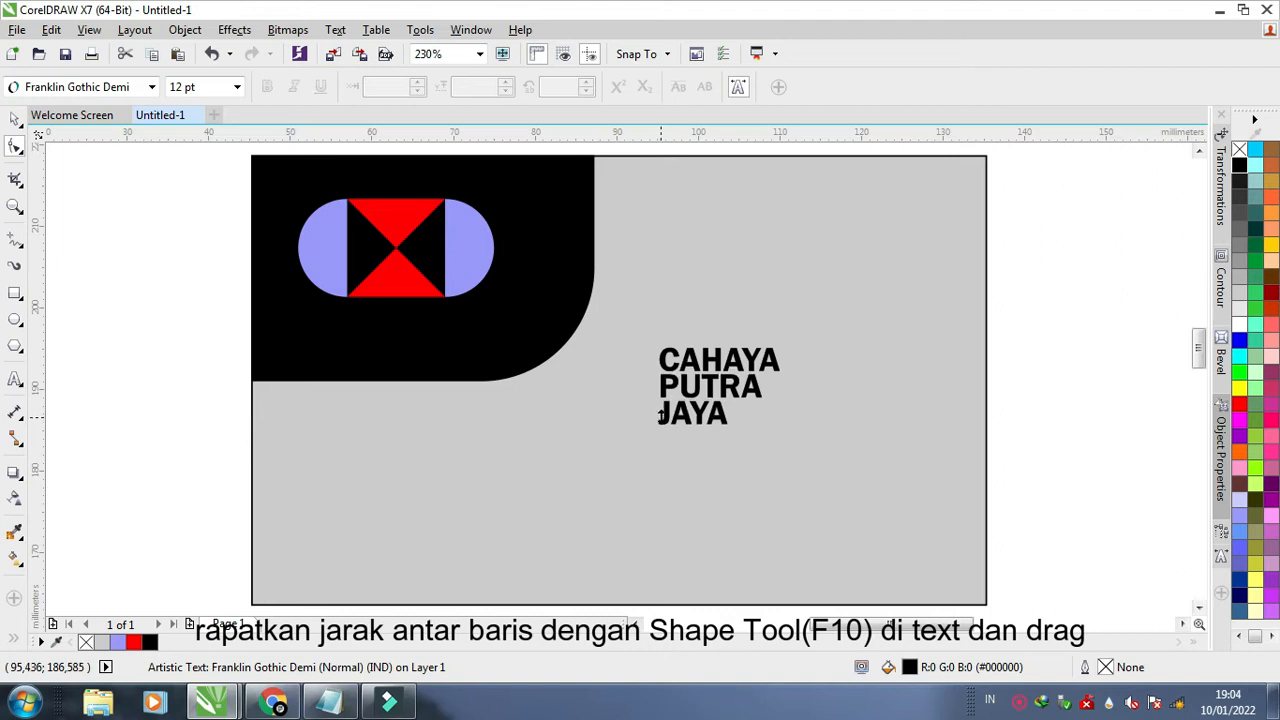
{"action": "left_click", "coordinate": [13, 119]}
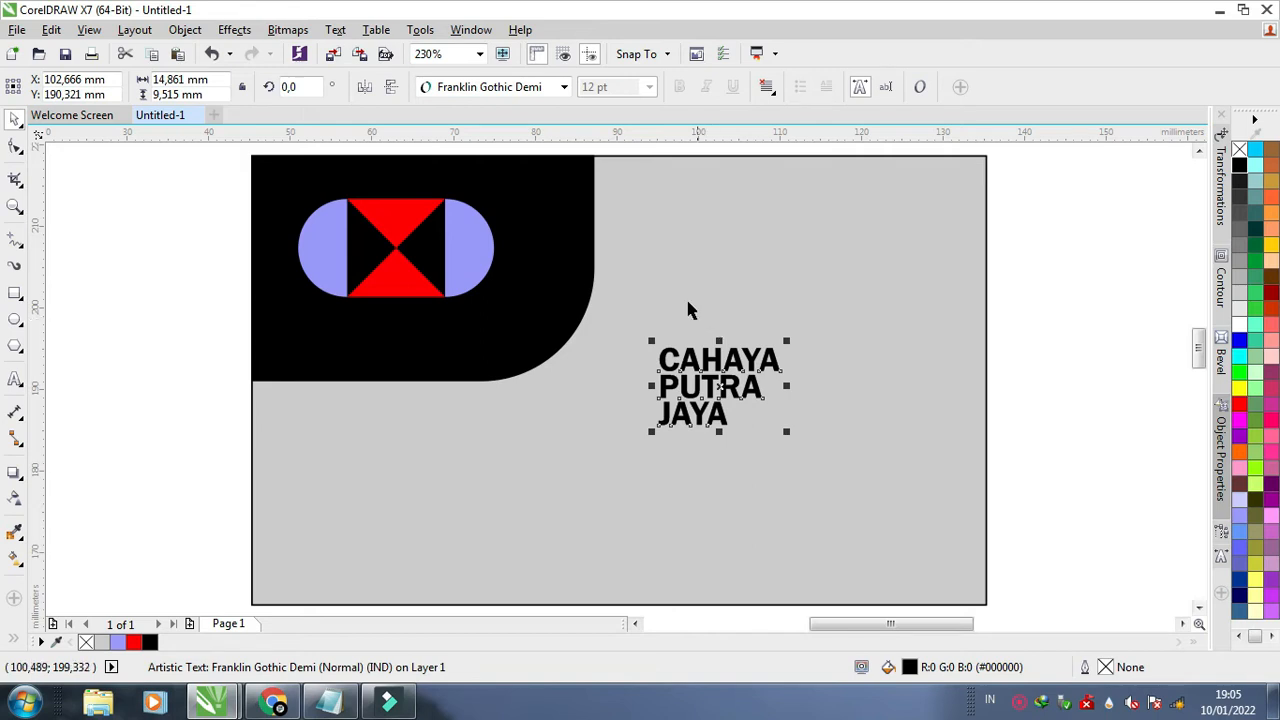
Move the company name onto the black panel, over the logo's right end, and fill it white.
{"action": "left_click_drag", "start_coordinate": [694, 370], "coordinate": [497, 233]}
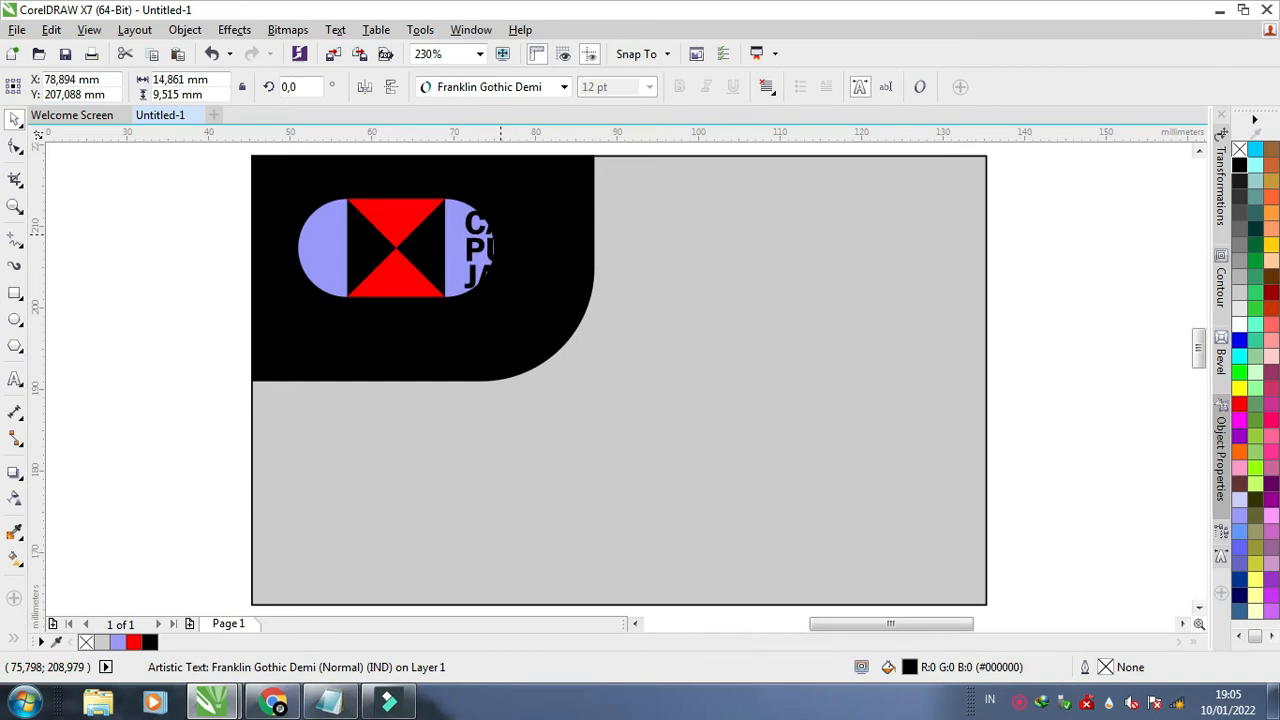
{"action": "left_click", "coordinate": [1239, 325]}
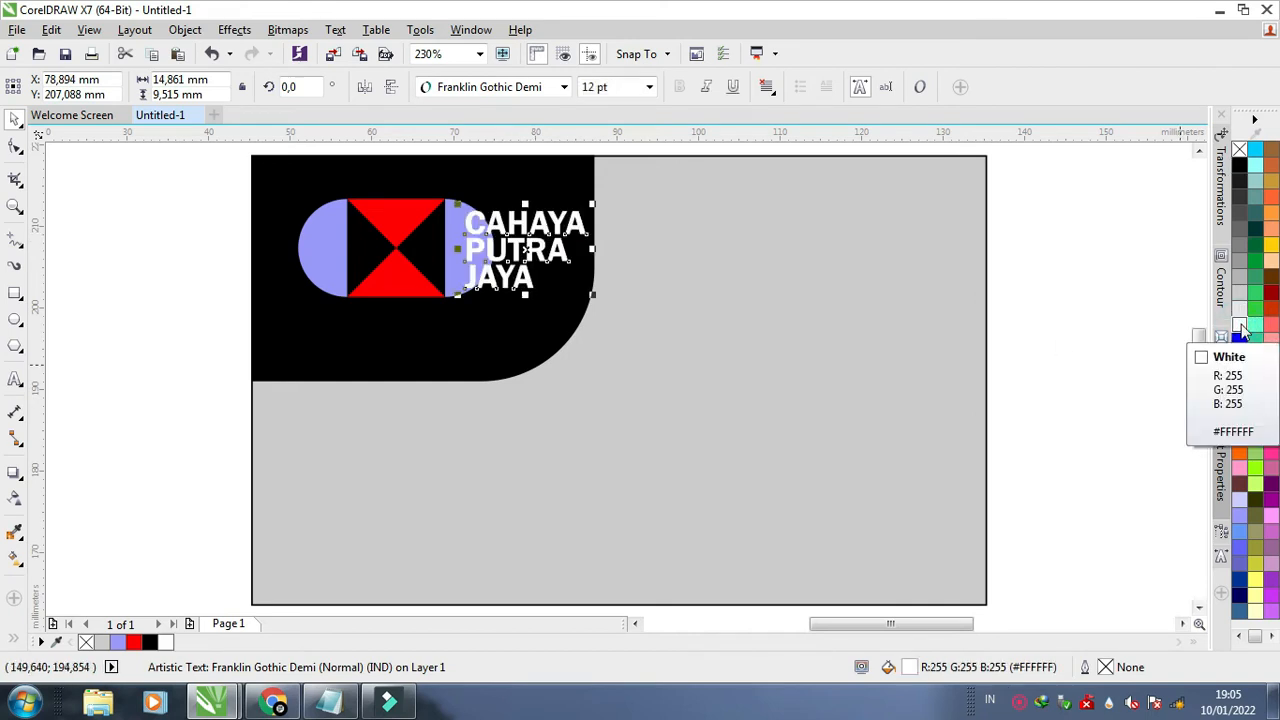
{"action": "left_click", "coordinate": [180, 188]}
Group the four logo shapes and move the group about 4.5 mm left, clear of the company name.
{"action": "left_click", "coordinate": [320, 242]}
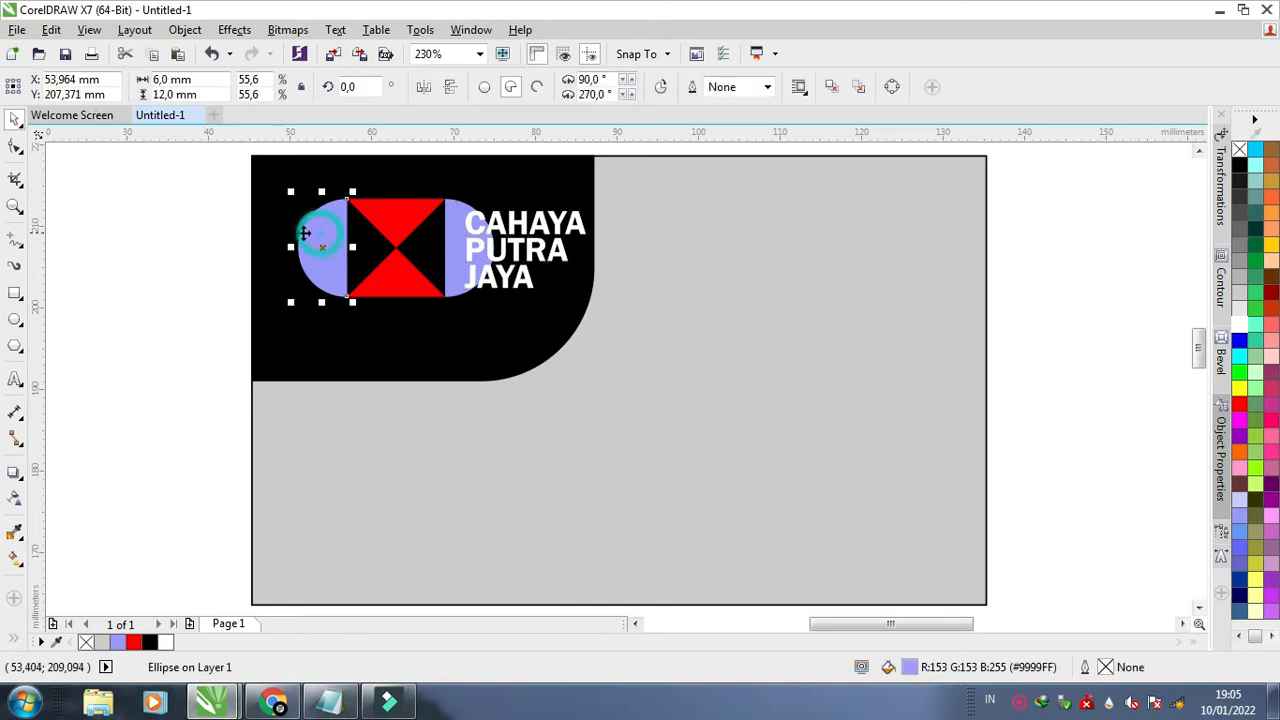
{"action": "left_click", "coordinate": [211, 183]}
{"action": "left_click_drag", "start_coordinate": [230, 185], "coordinate": [506, 309]}
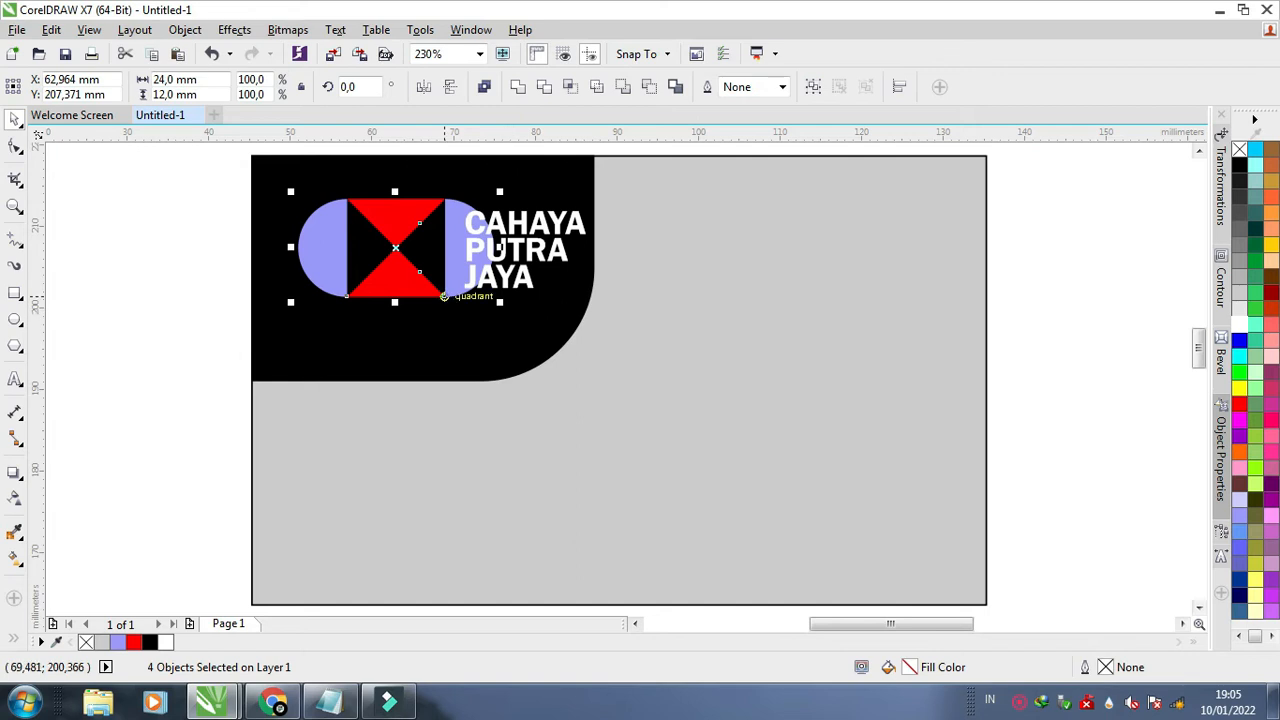
{"action": "key", "text": "ctrl+g"}
{"action": "left_click", "coordinate": [385, 232]}
{"action": "left_click_drag", "start_coordinate": [385, 232], "coordinate": [348, 234]}
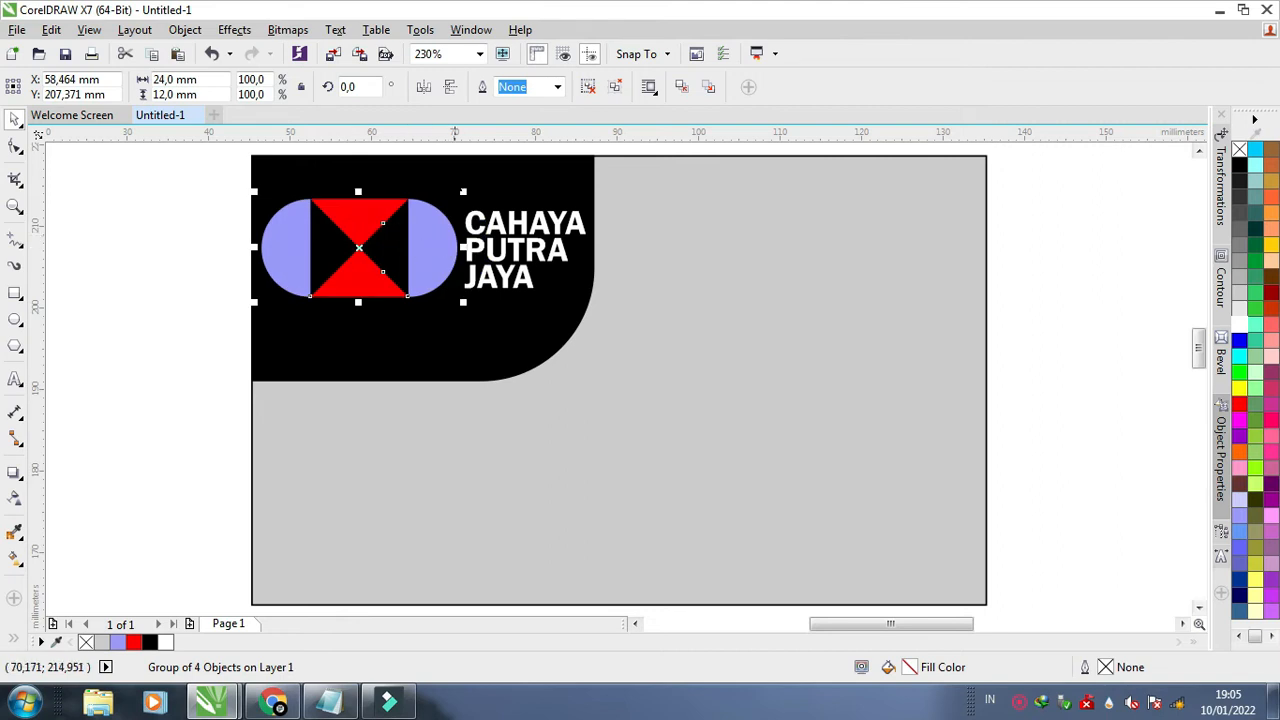
Align the logo group and the company name each to the vertical centre of the black panel.
{"action": "left_click", "coordinate": [462, 248]}
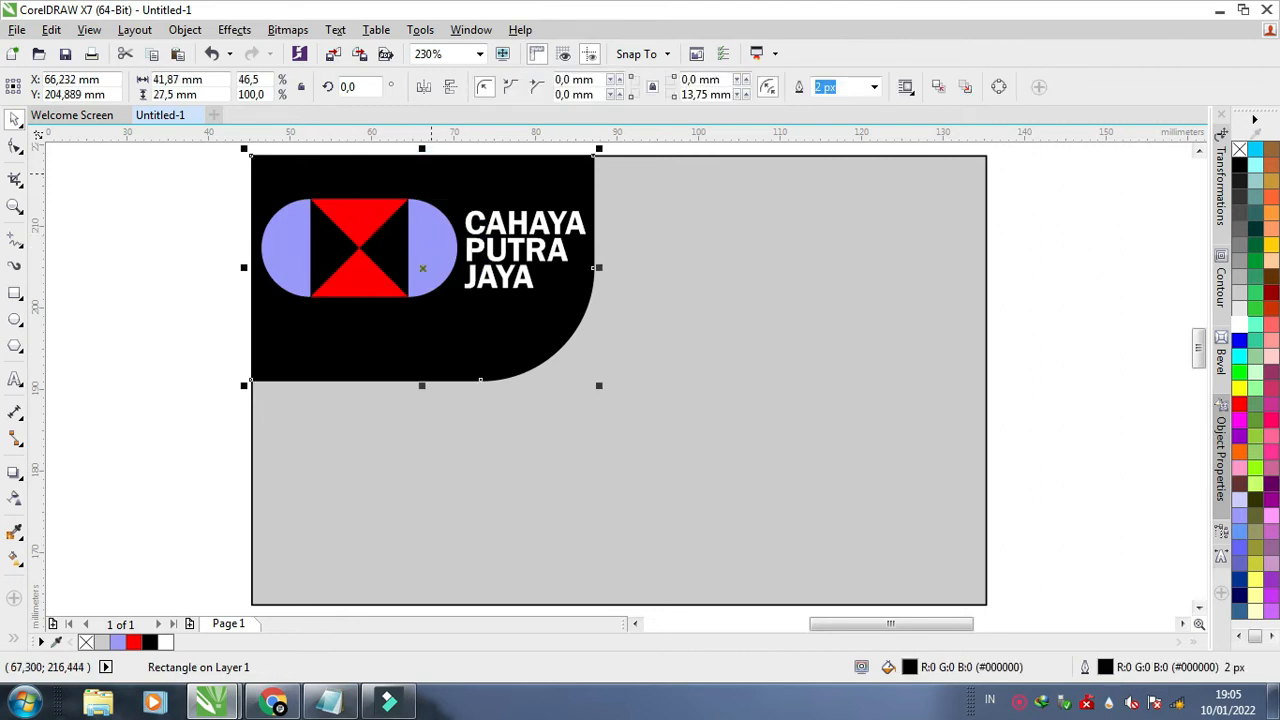
{"action": "left_click", "coordinate": [423, 251]}
{"action": "left_click", "coordinate": [423, 181], "text": "shift"}
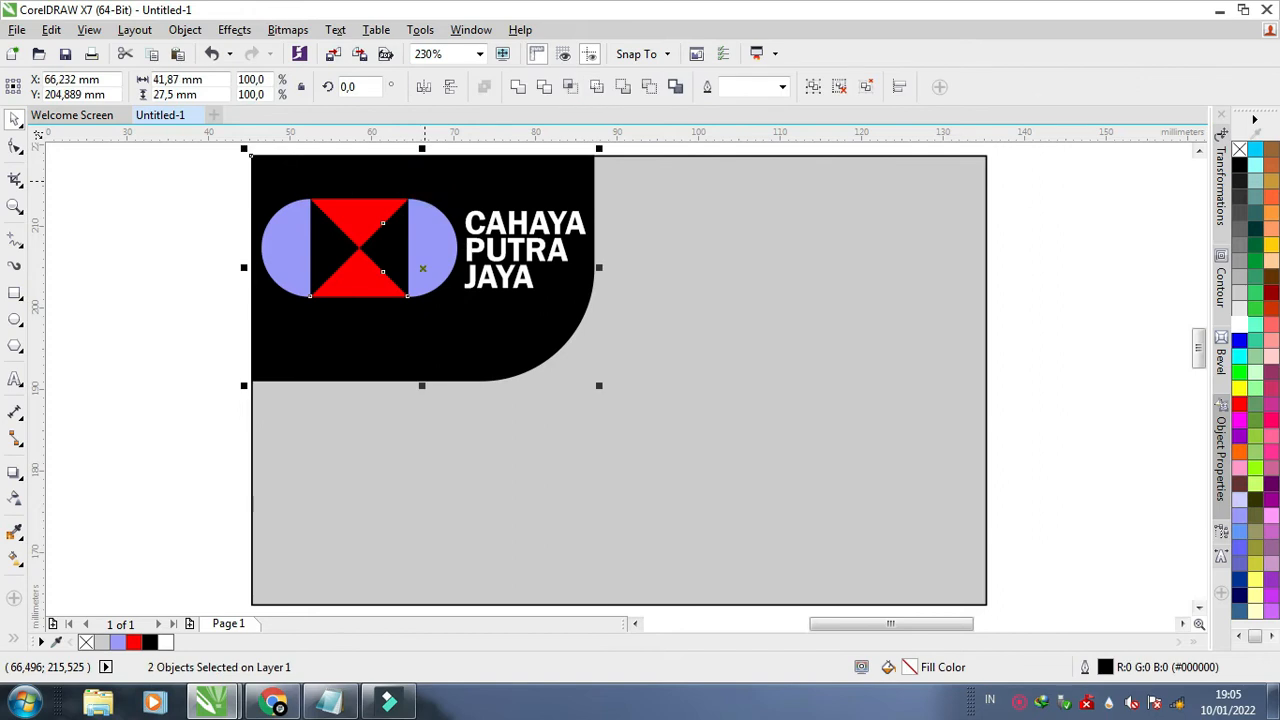
{"action": "key", "text": "e"}
{"action": "left_click", "coordinate": [512, 245]}
{"action": "left_click", "coordinate": [488, 180], "text": "shift"}
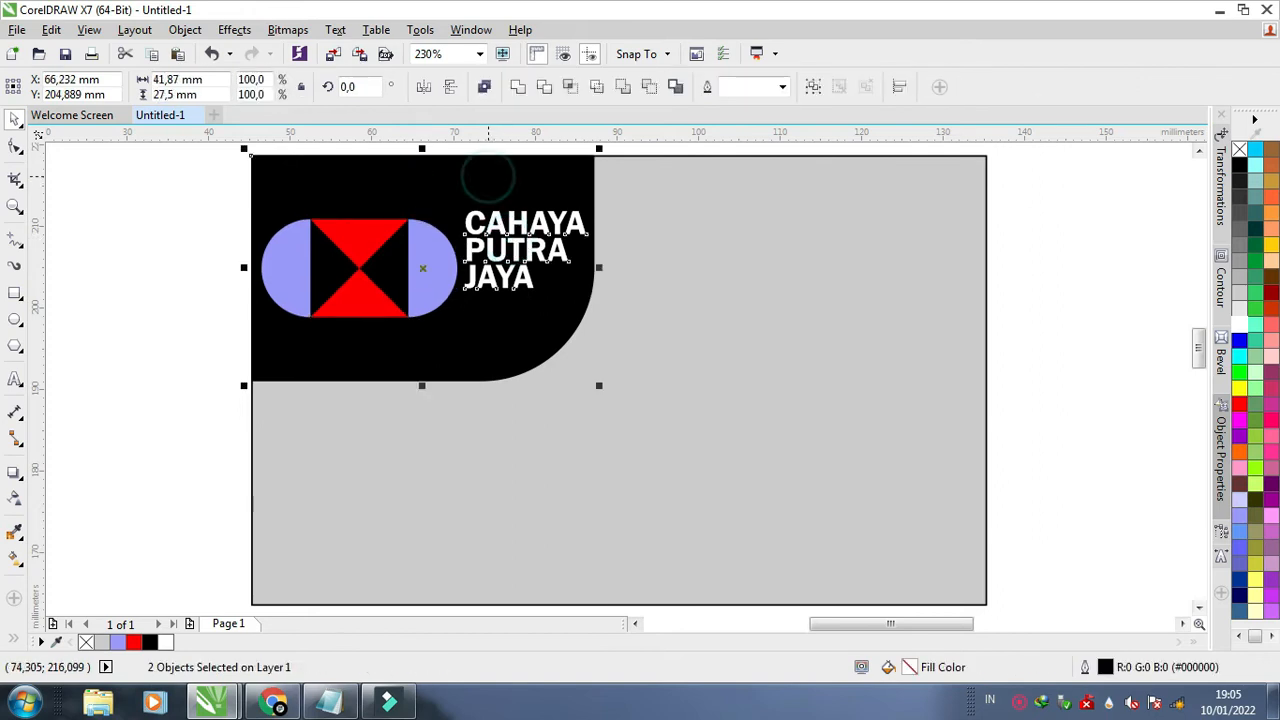
{"action": "key", "text": "e"}
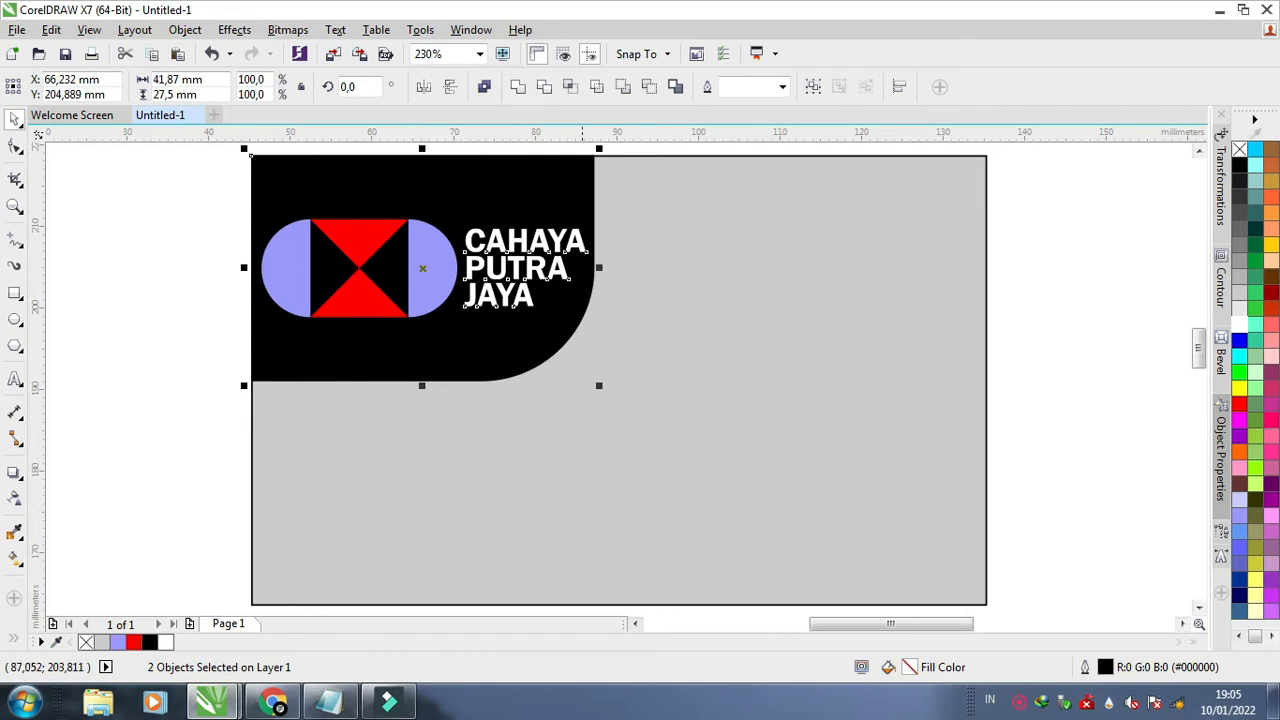
Widen the black panel rightward to about 44.28 mm and shift the company name about 0.8 mm right, away from the logo.
{"action": "left_click", "coordinate": [183, 258]}
{"action": "left_click", "coordinate": [586, 266]}
{"action": "left_click_drag", "start_coordinate": [594, 268], "coordinate": [617, 268]}
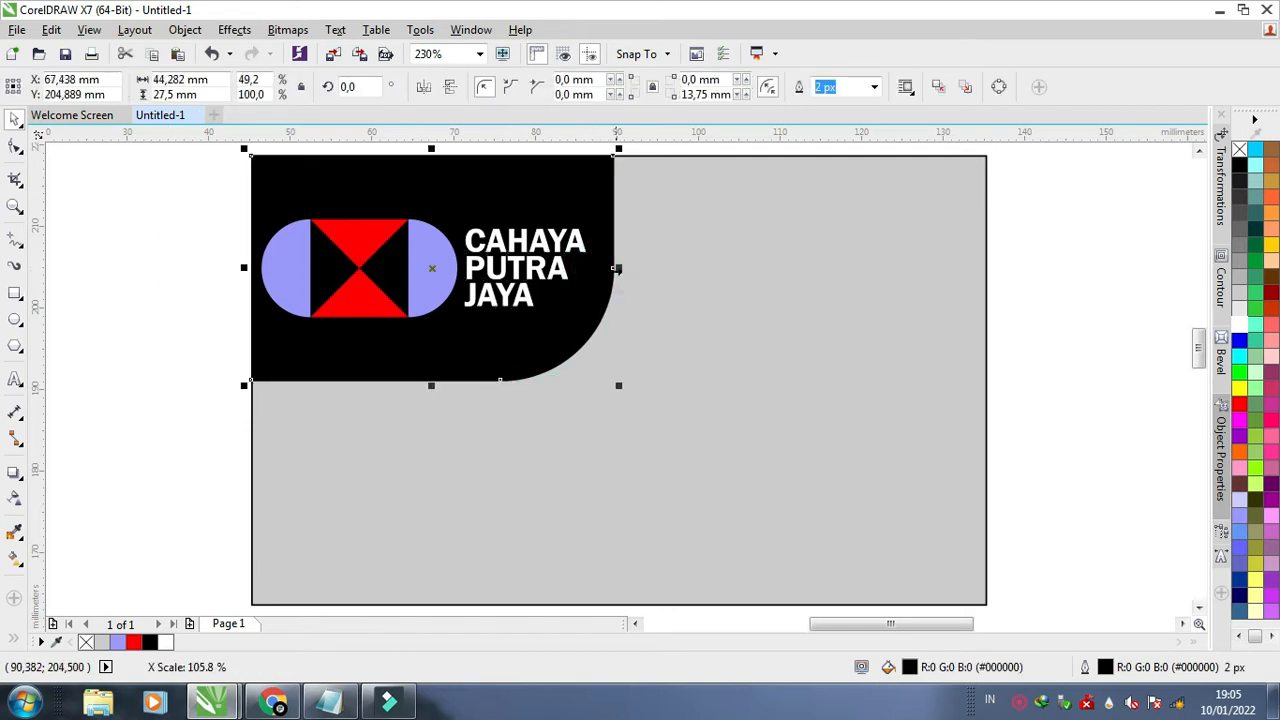
{"action": "left_click", "coordinate": [500, 265]}
{"action": "left_click_drag", "start_coordinate": [502, 265], "coordinate": [509, 265]}
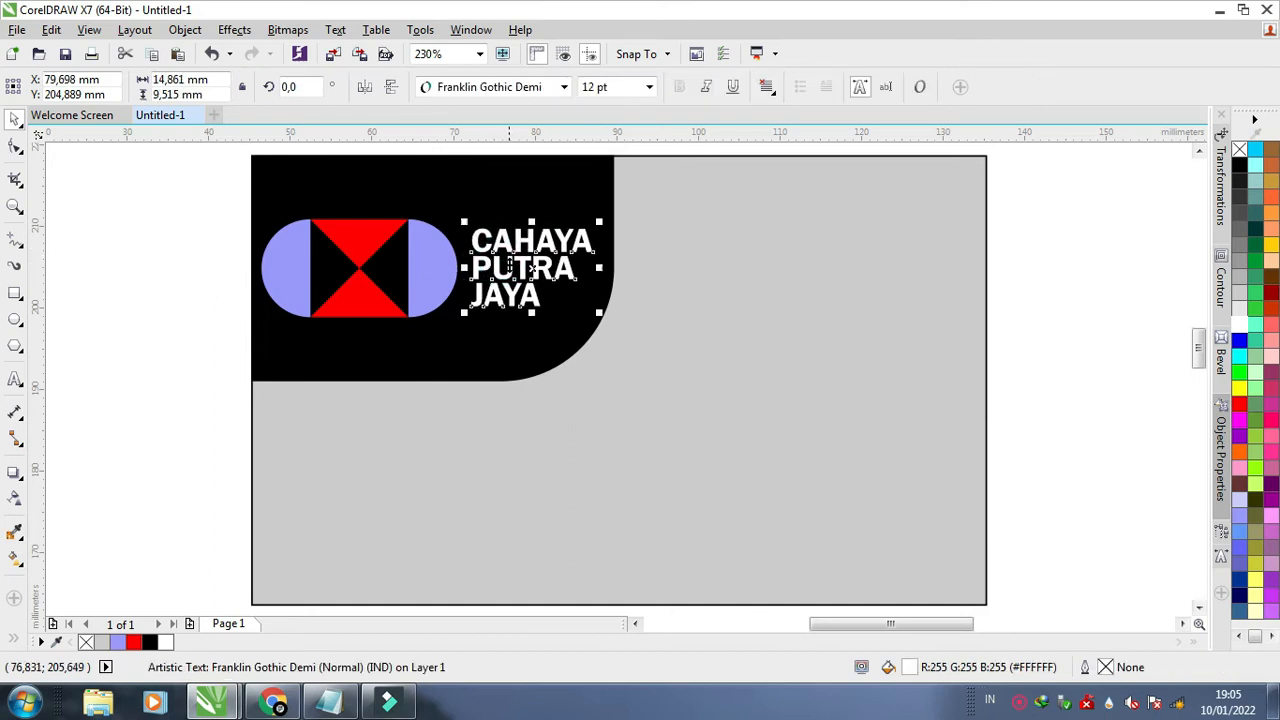
{"action": "left_click", "coordinate": [140, 284]}
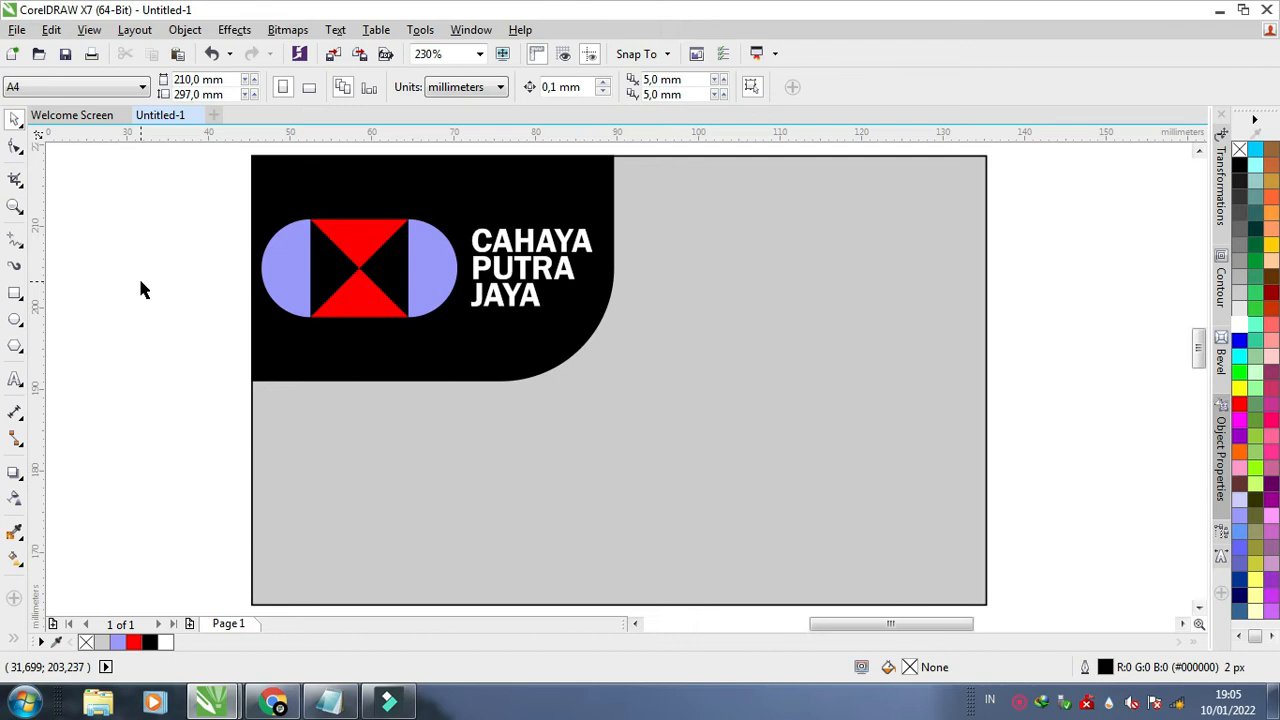
Add the cardholder's name as artistic text on the grey area in 18 pt Franklin Gothic Demi.
{"action": "left_click", "coordinate": [15, 381]}
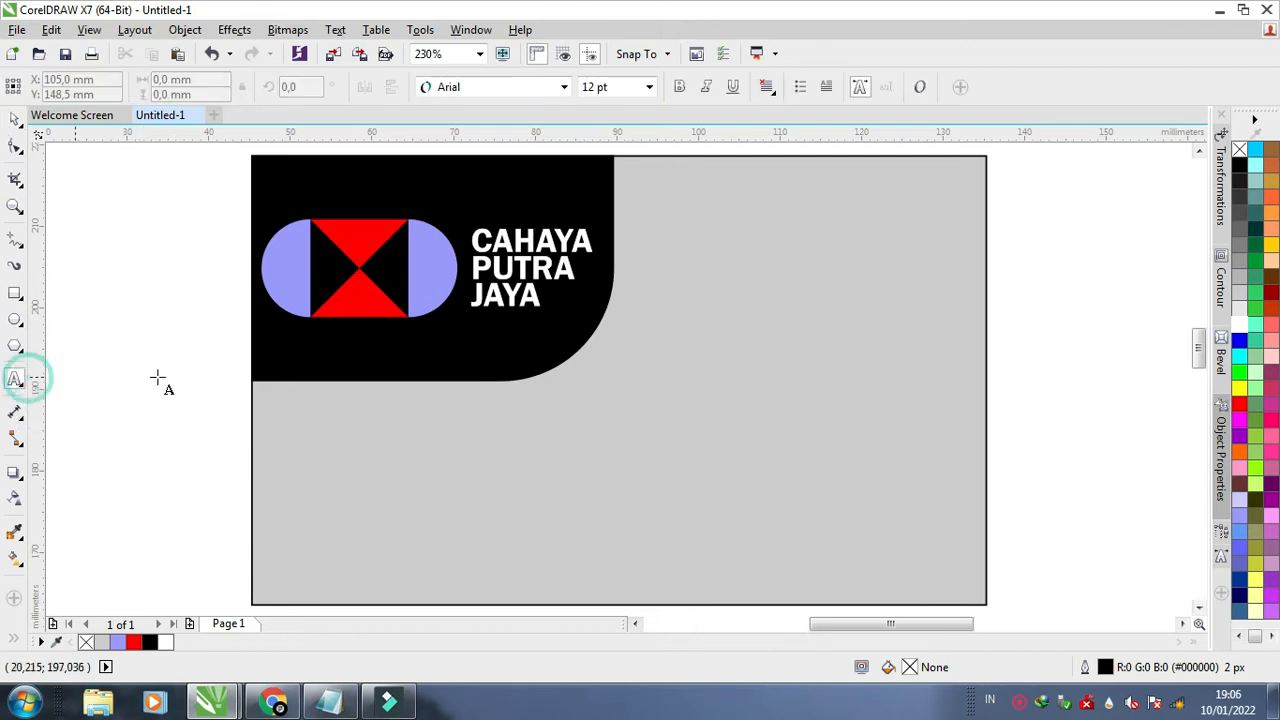
{"action": "left_click", "coordinate": [665, 375]}
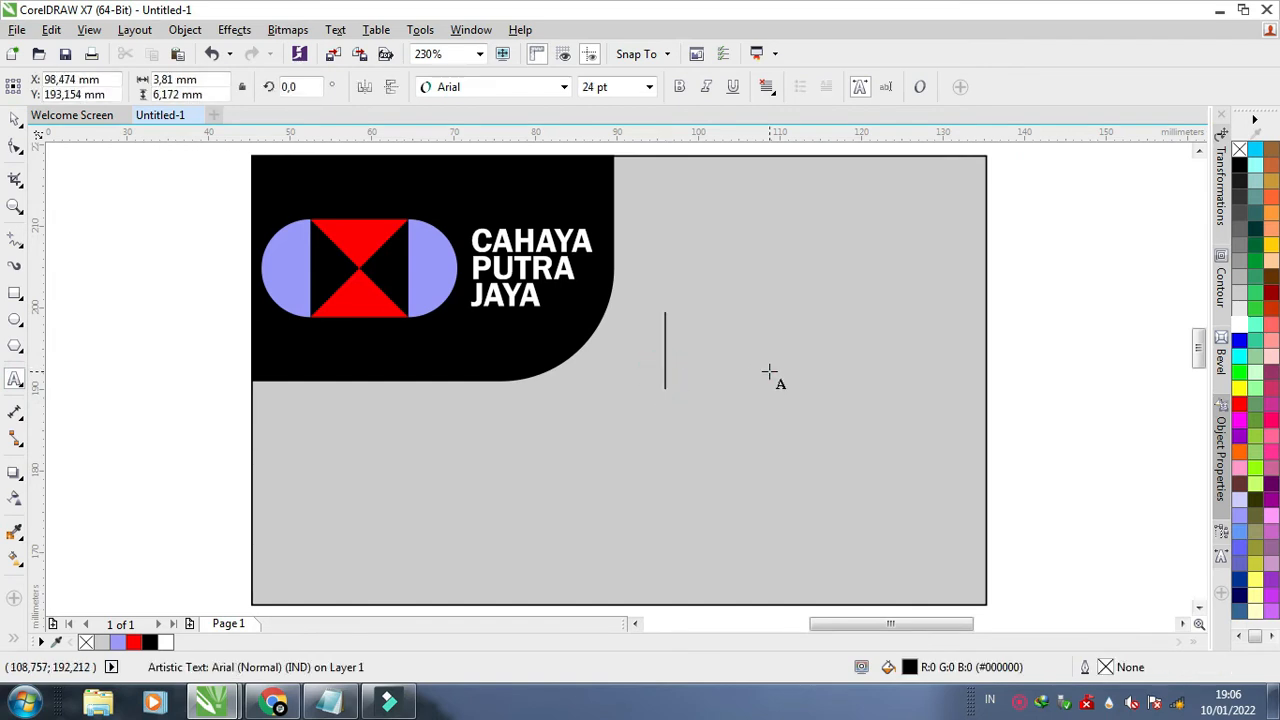
{"action": "type", "text": "Puty"}
{"action": "key", "text": "BackSpace"}
{"action": "type", "text": "ra Abadi"}
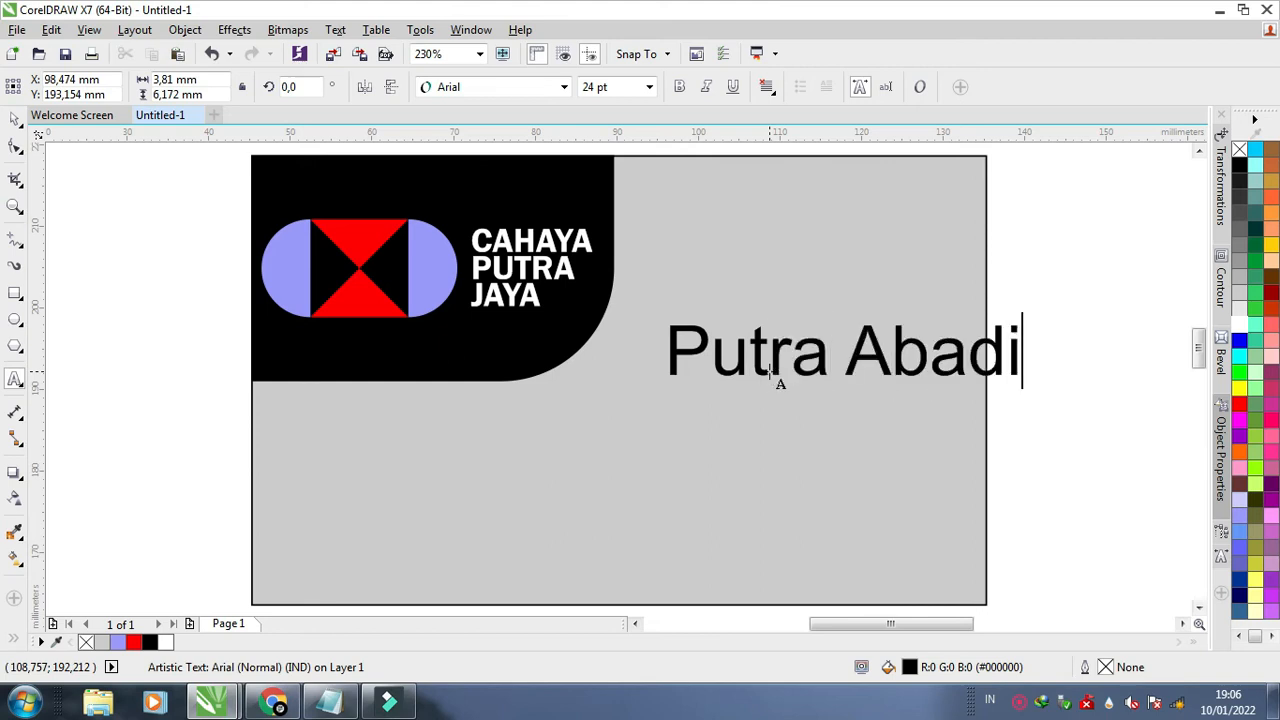
{"action": "left_click", "coordinate": [15, 119]}
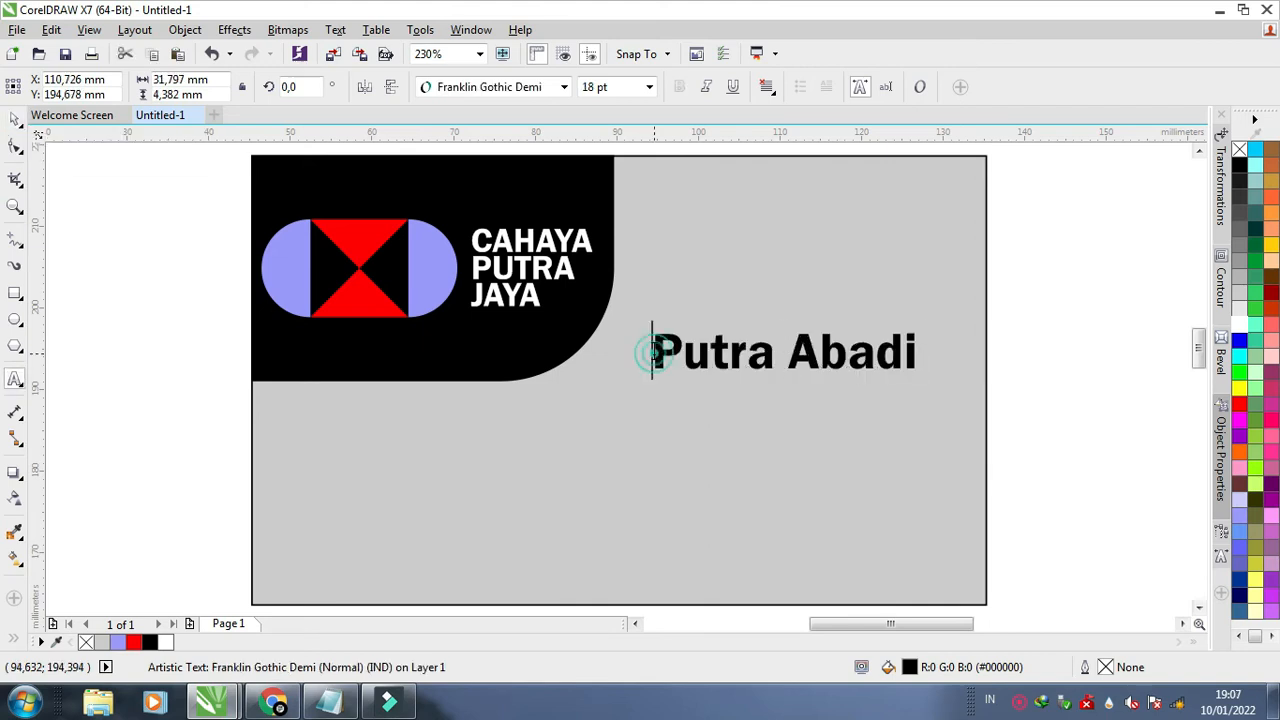
Put the title "Mr." and a space before the cardholder's name and move the line left so it fits inside the card.
{"action": "type", "text": "Mr."}
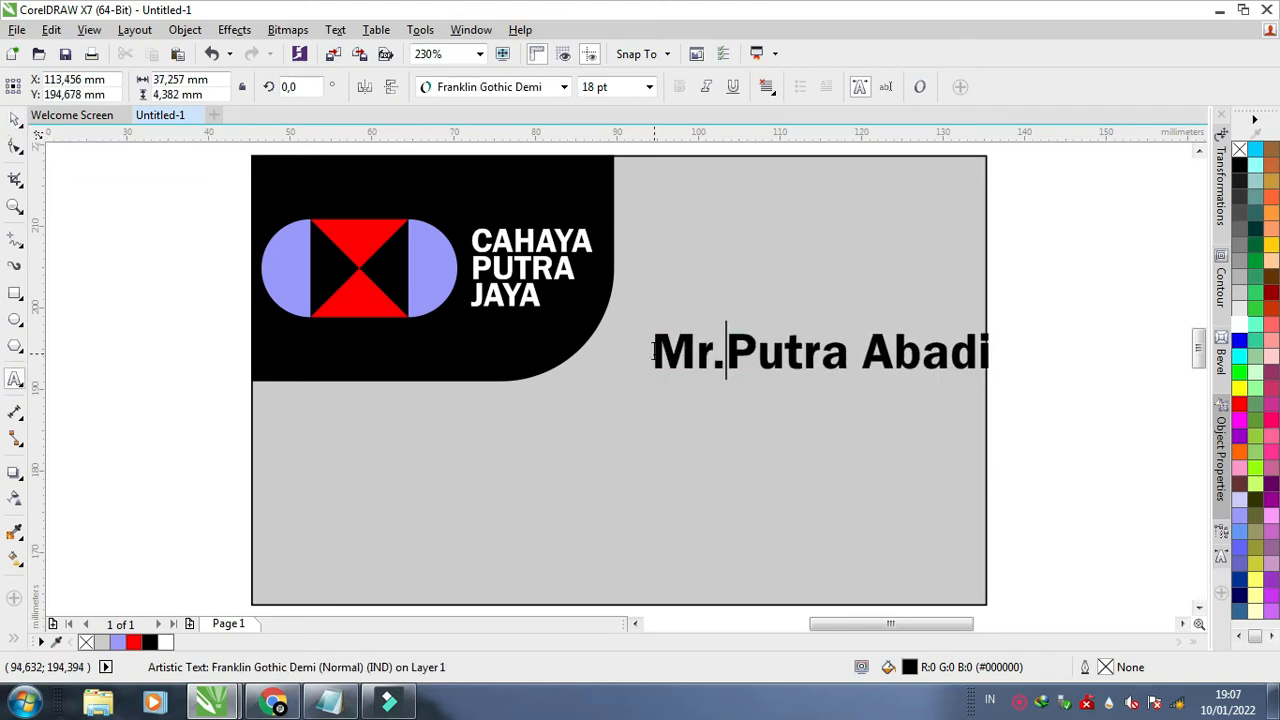
{"action": "left_click", "coordinate": [15, 119]}
{"action": "left_click_drag", "start_coordinate": [766, 355], "coordinate": [725, 366]}
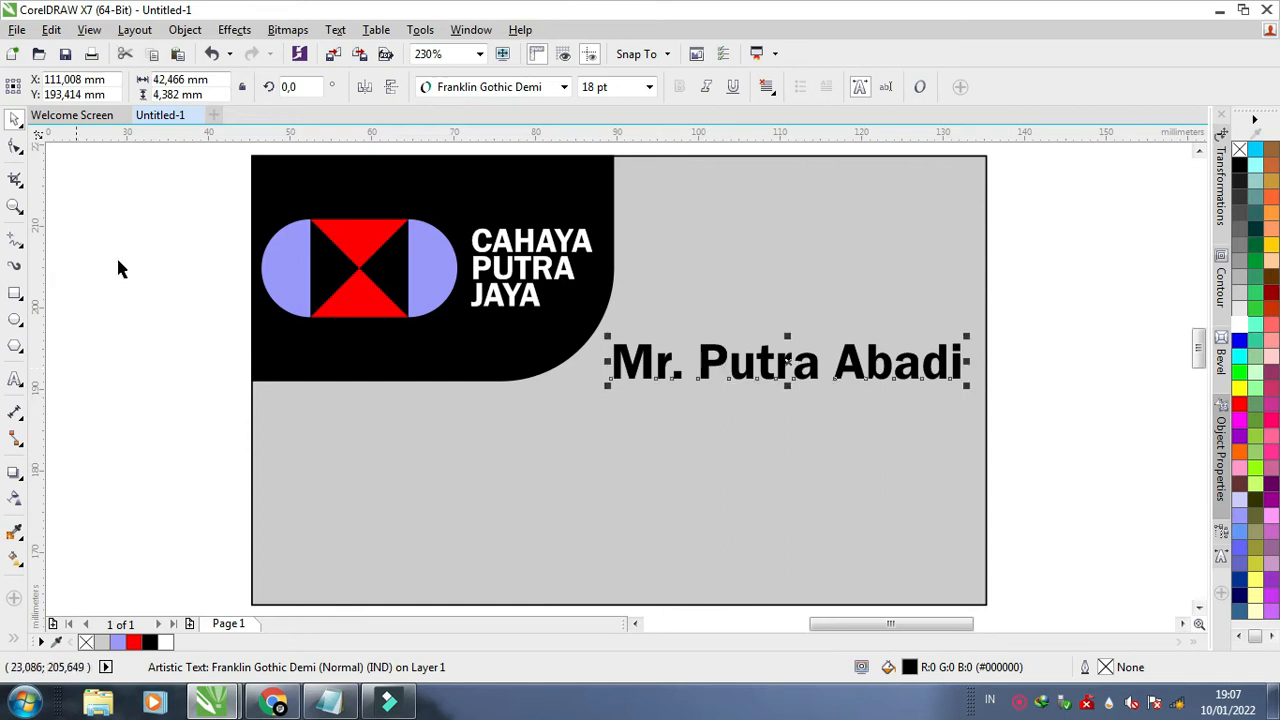
Add the job title "Direktur Utama" as separate 24 pt Arial text below the cardholder's name.
{"action": "left_click", "coordinate": [15, 378]}
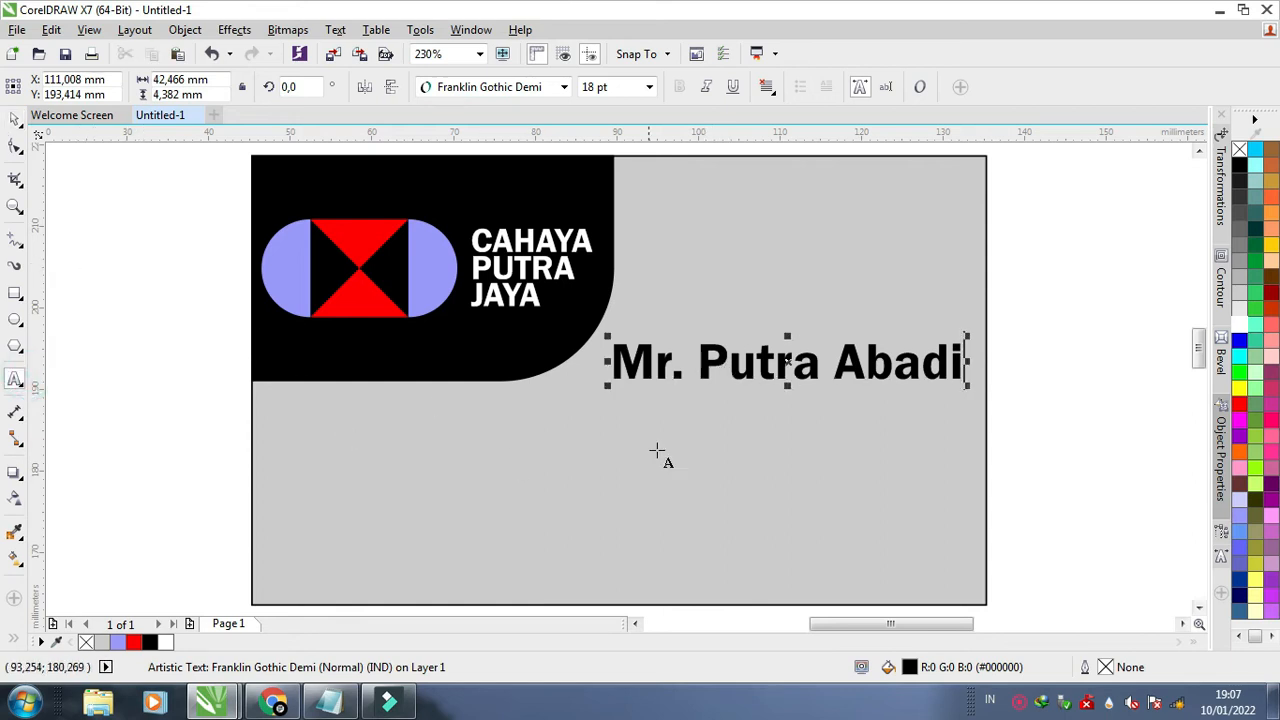
{"action": "left_click", "coordinate": [667, 434]}
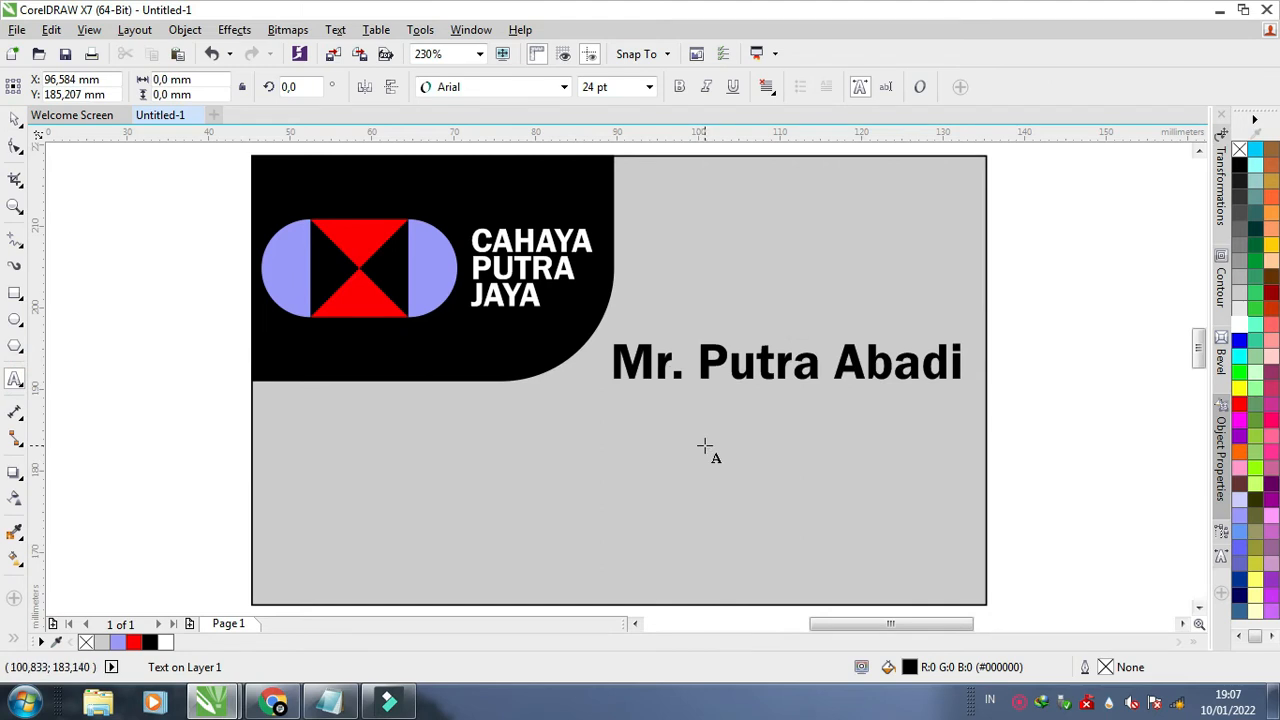
{"action": "type", "text": "Direktur"}
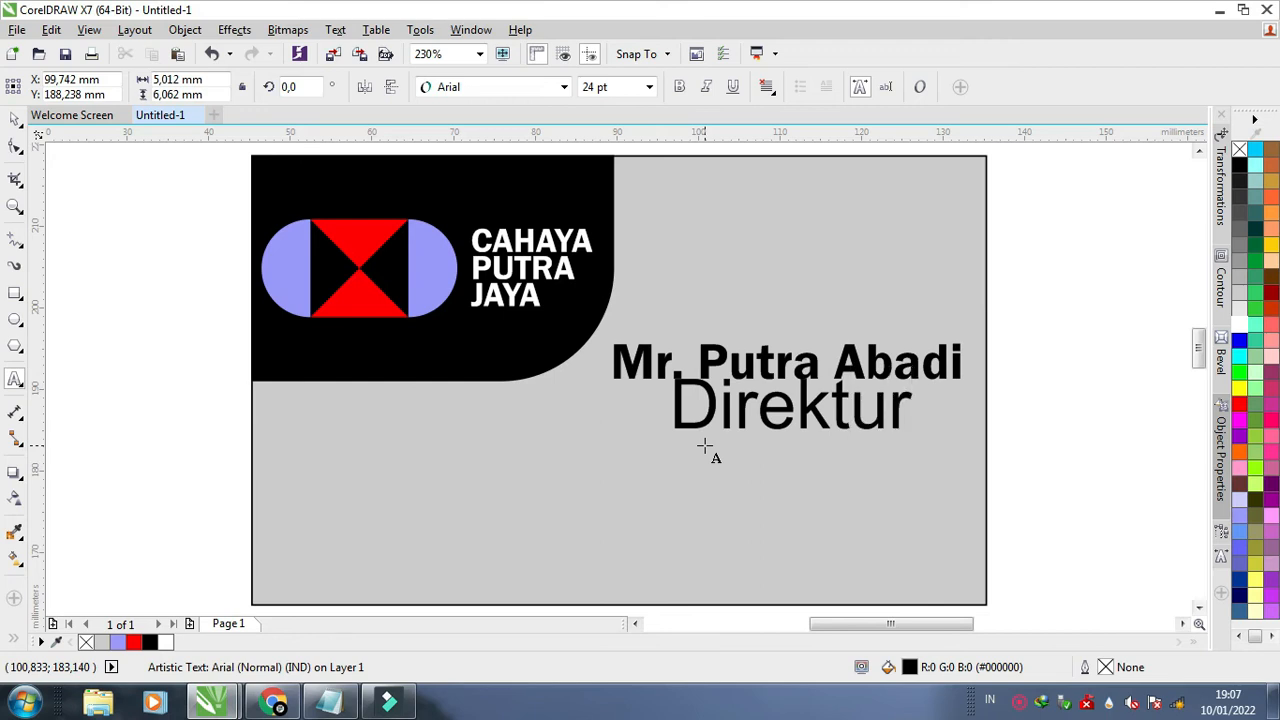
{"action": "type", "text": " Utama"}
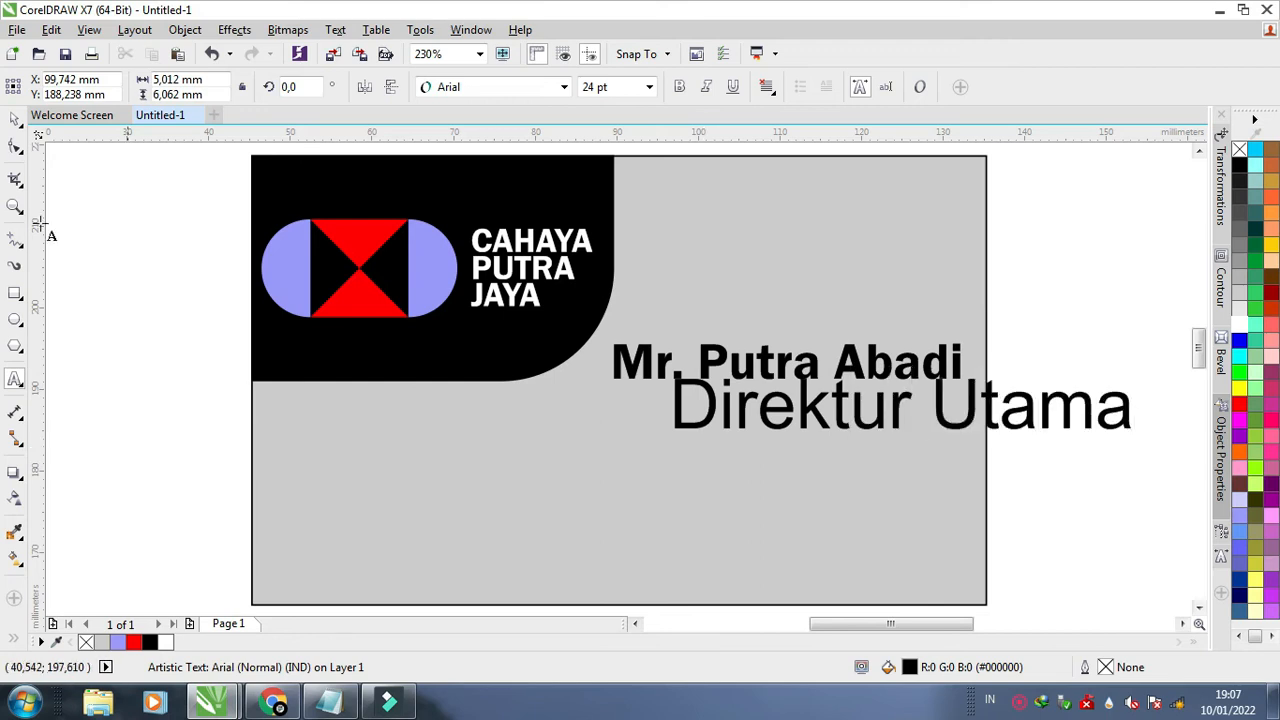
{"action": "left_click", "coordinate": [15, 118]}
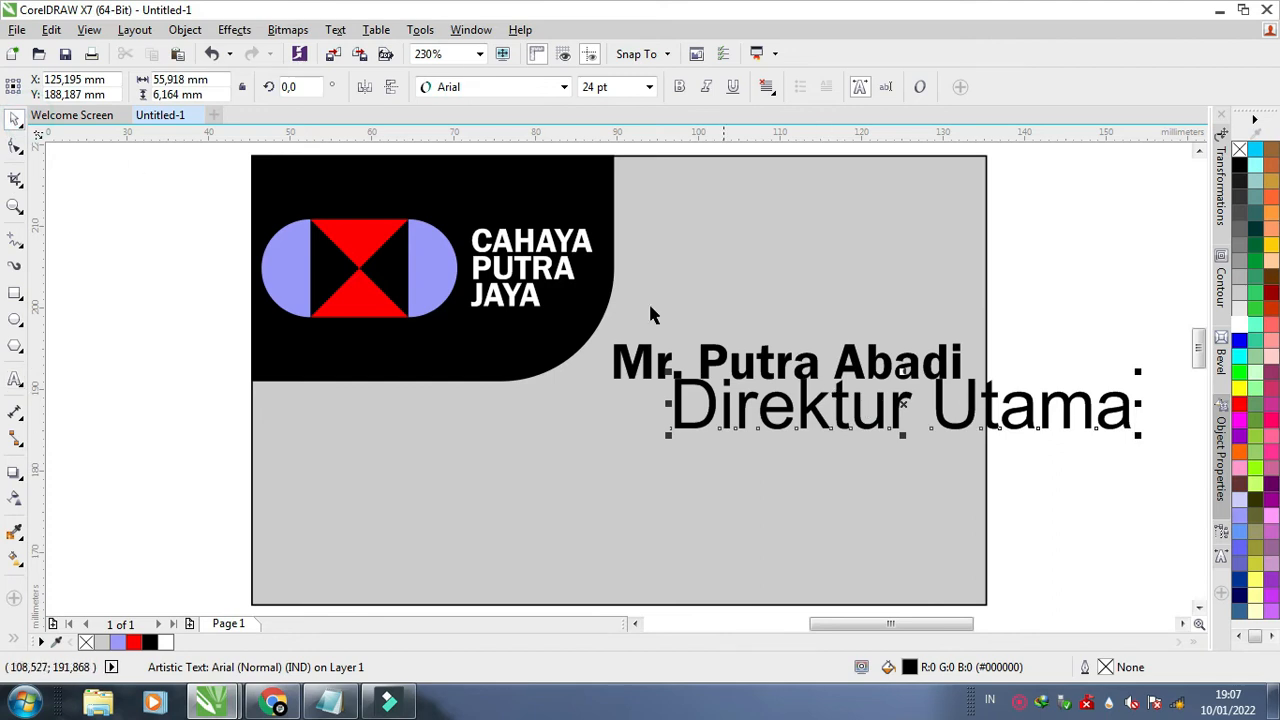
Format the job title in Arial Narrow Bold at 10 pt and place it right-aligned directly beneath the cardholder's name.
{"action": "left_click", "coordinate": [563, 87]}
{"action": "mouse_move", "coordinate": [555, 160]}
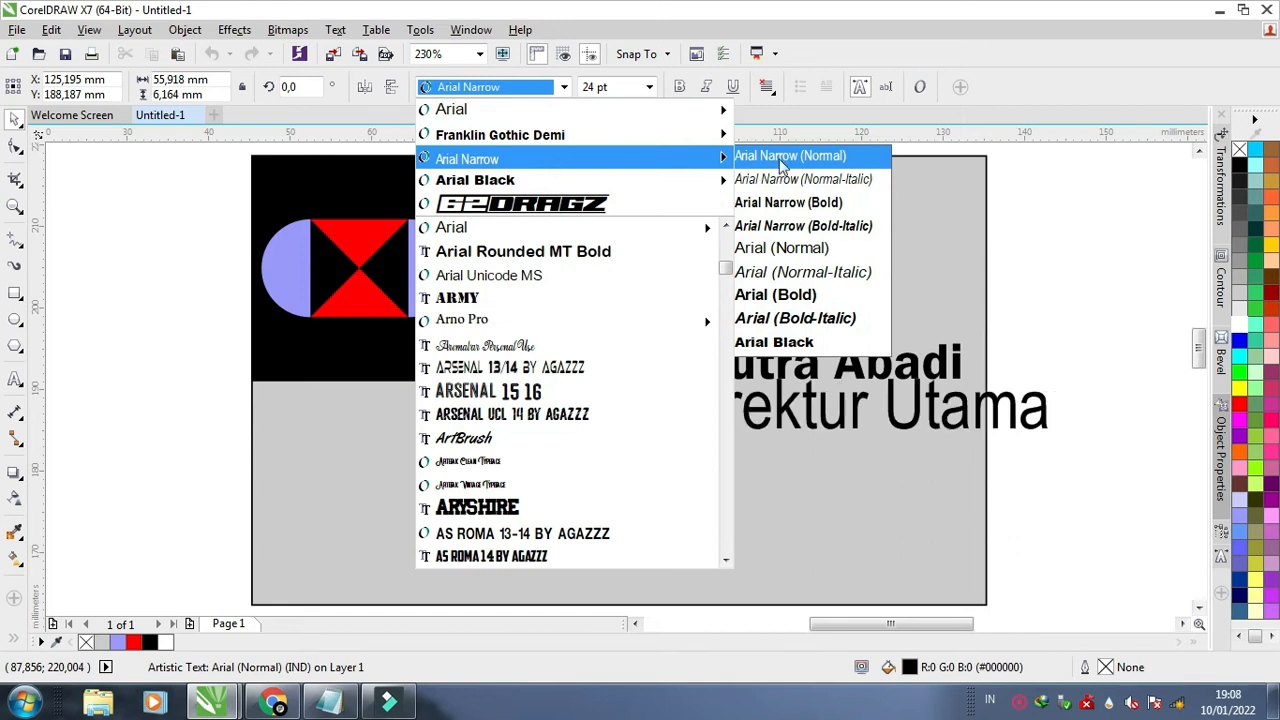
{"action": "left_click", "coordinate": [788, 202]}
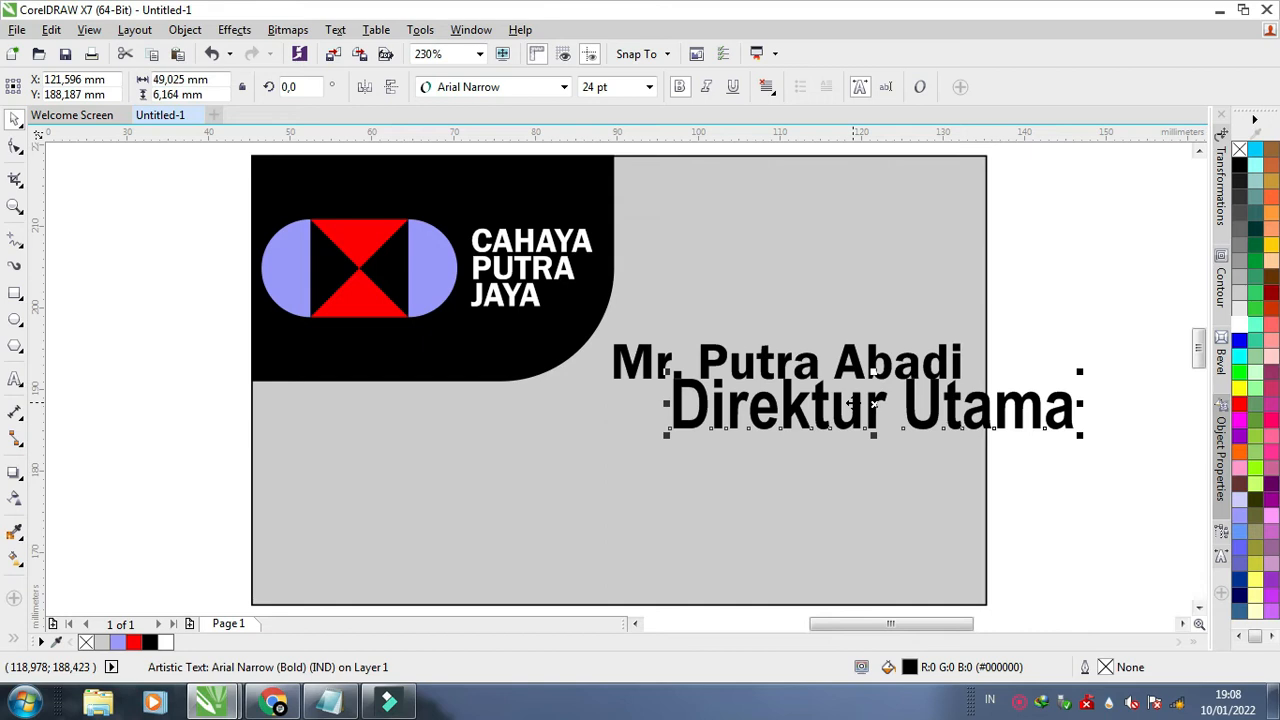
{"action": "left_click", "coordinate": [649, 87]}
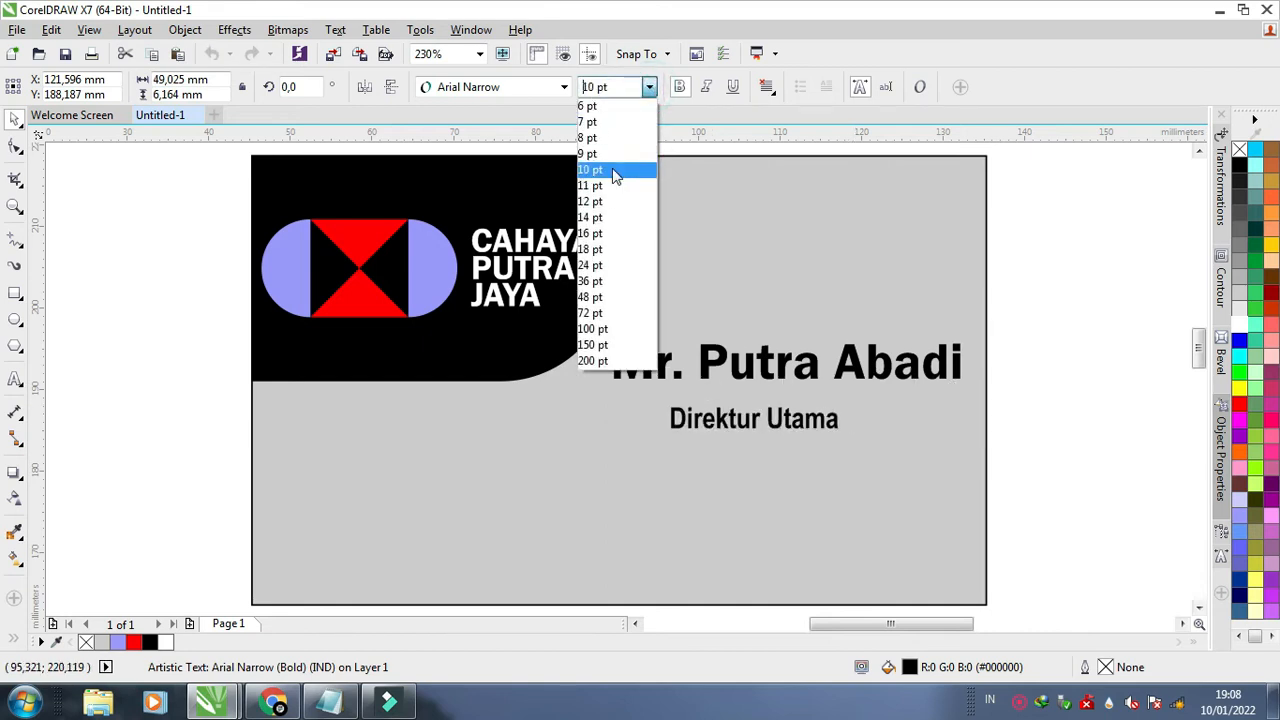
{"action": "left_click", "coordinate": [615, 175]}
{"action": "left_click_drag", "start_coordinate": [755, 420], "coordinate": [819, 401]}
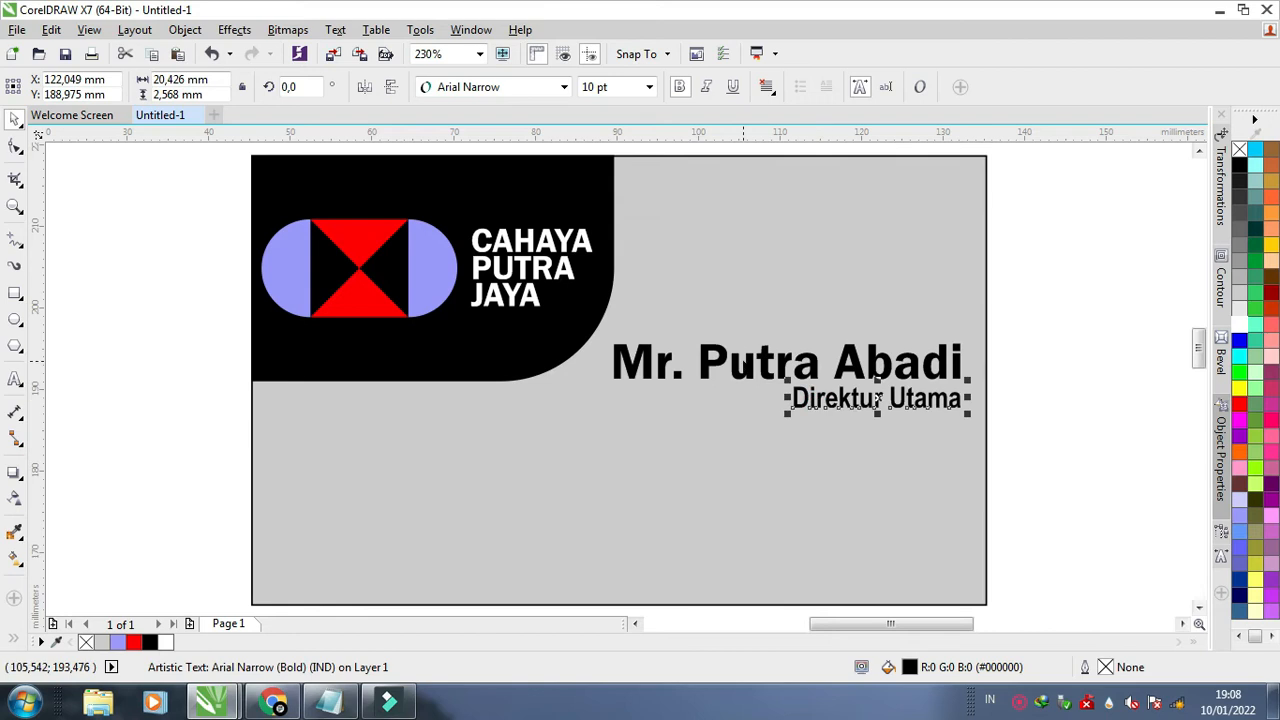
Move the cardholder's name and job title together about 1.4 mm left, away from the card's right edge.
{"action": "left_click", "coordinate": [852, 362], "text": "shift"}
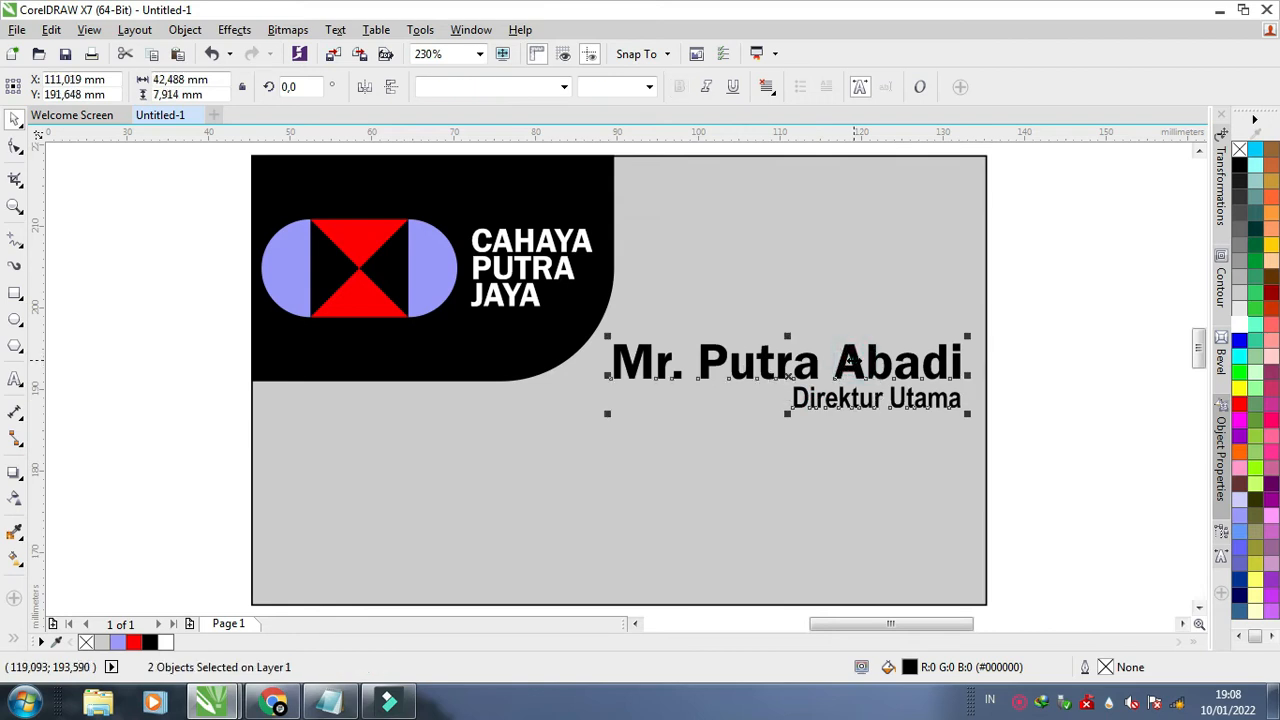
{"action": "left_click_drag", "start_coordinate": [852, 362], "coordinate": [840, 362]}
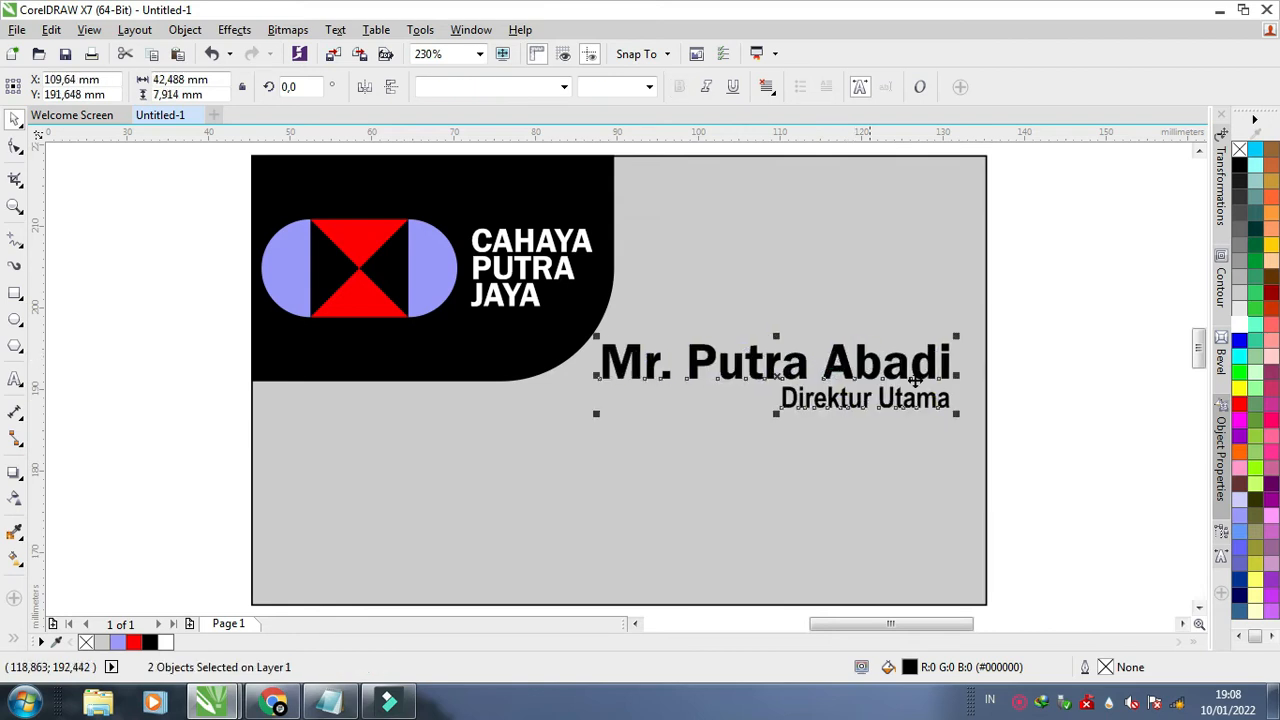
{"action": "left_click", "coordinate": [1049, 386]}
{"action": "left_click", "coordinate": [866, 400]}
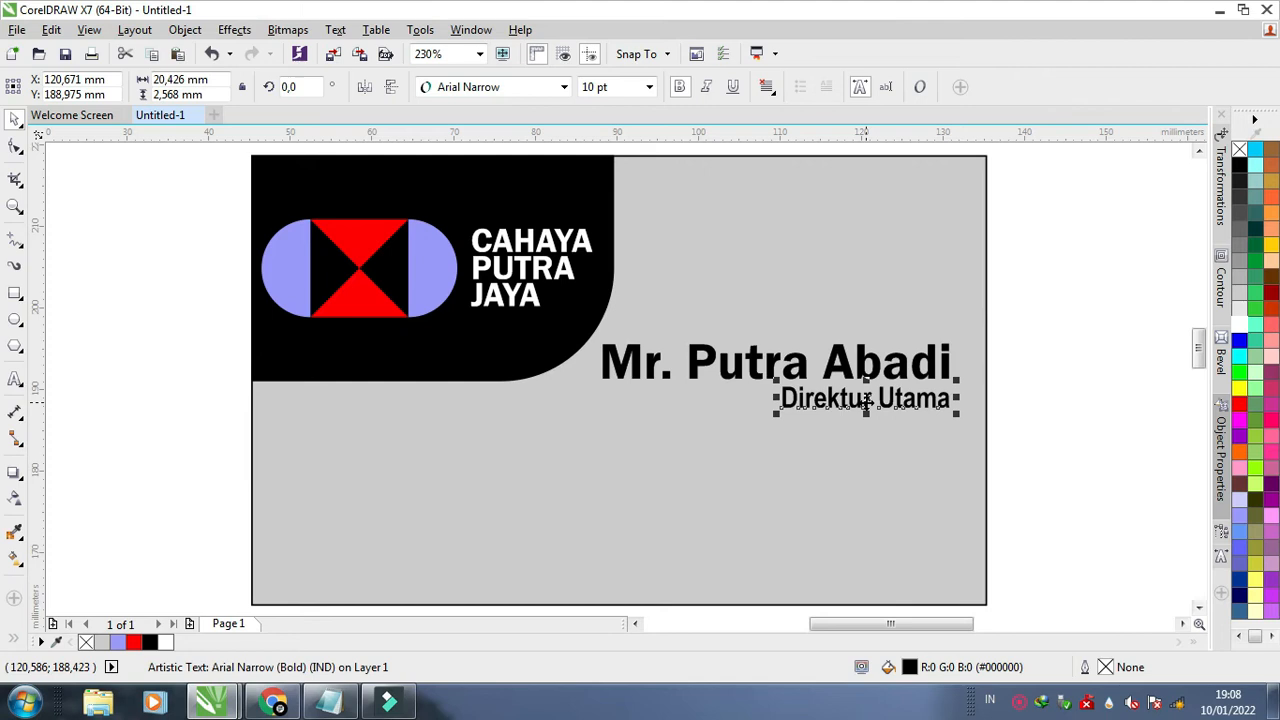
{"action": "left_click", "coordinate": [134, 395]}
Start a 24 pt Arial artistic text in the lower grey area with the heading "Alamat :" and the street on the line below.
{"action": "left_click", "coordinate": [16, 379]}
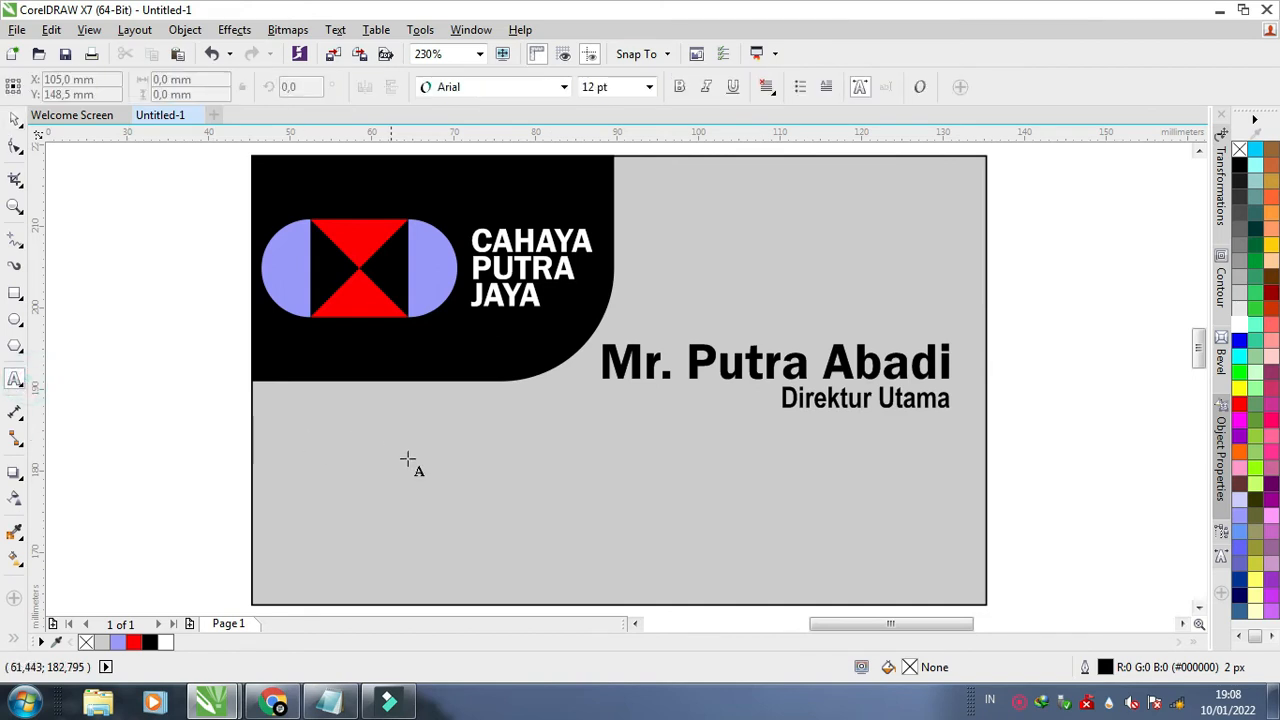
{"action": "left_click", "coordinate": [543, 488]}
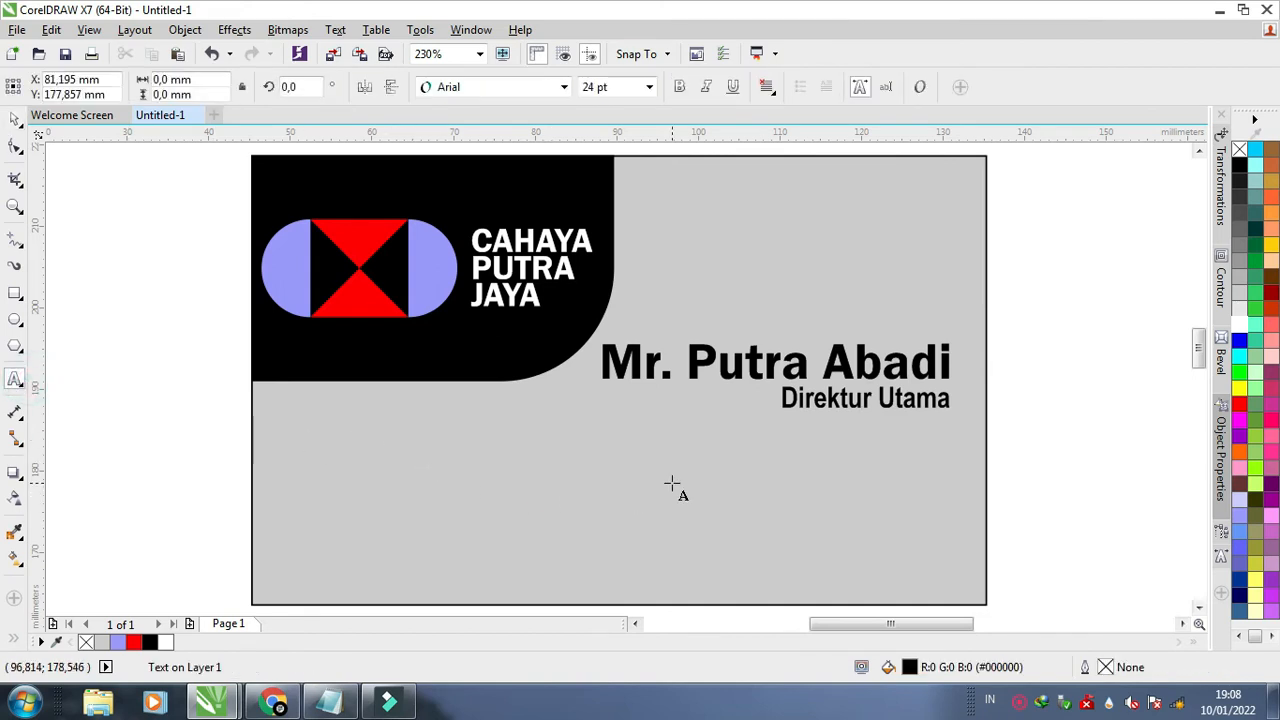
{"action": "type", "text": "A"}
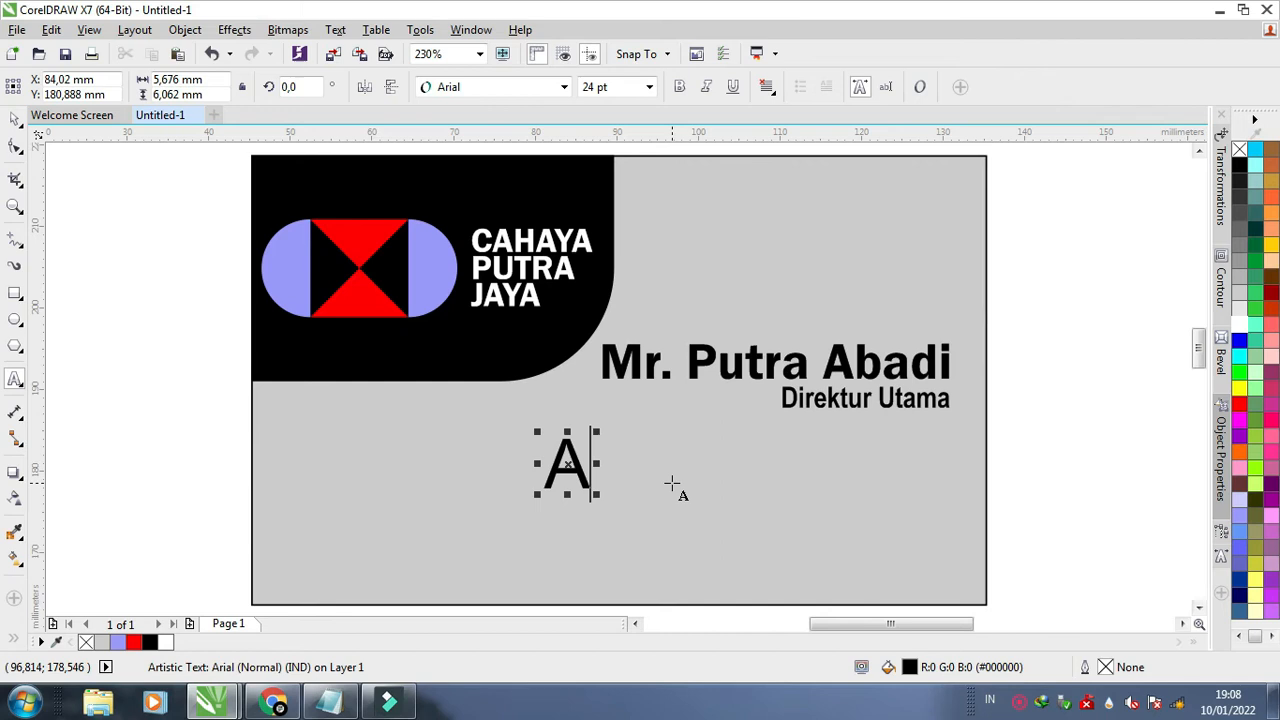
{"action": "type", "text": "lamat :"}
{"action": "key", "text": "Return"}
{"action": "type", "text": "Jl."}
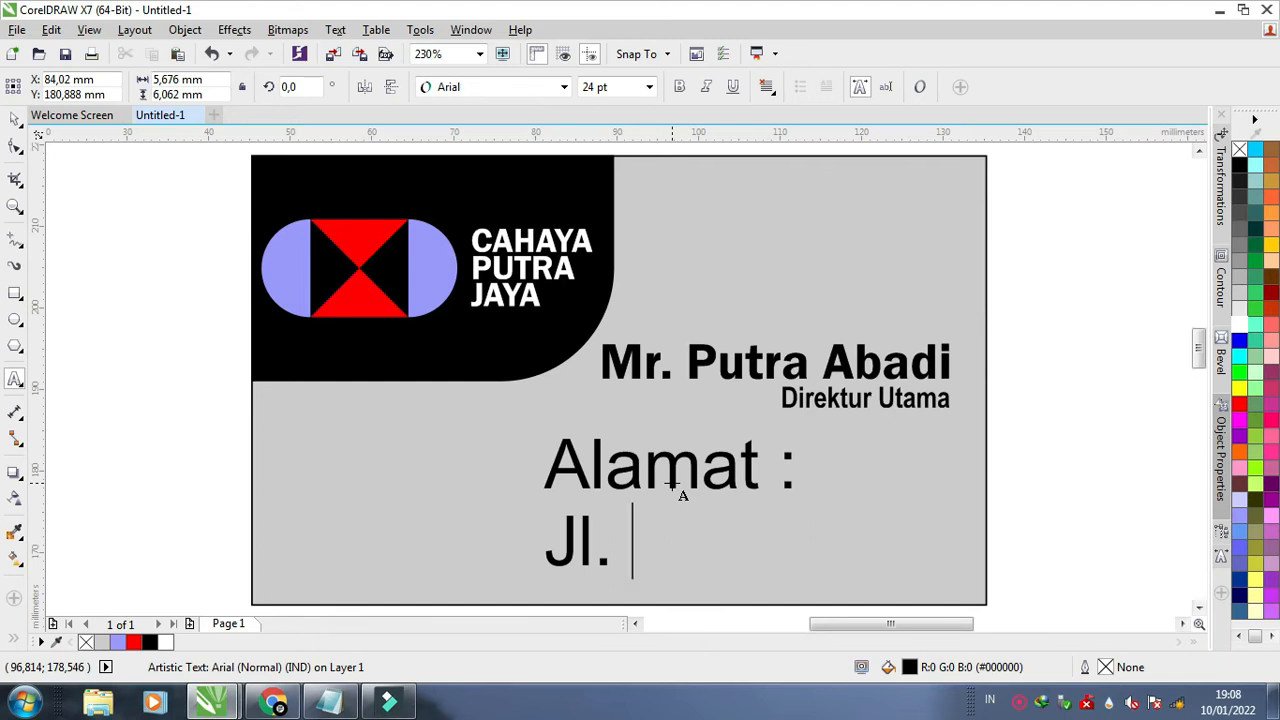
{"action": "type", "text": " bah"}
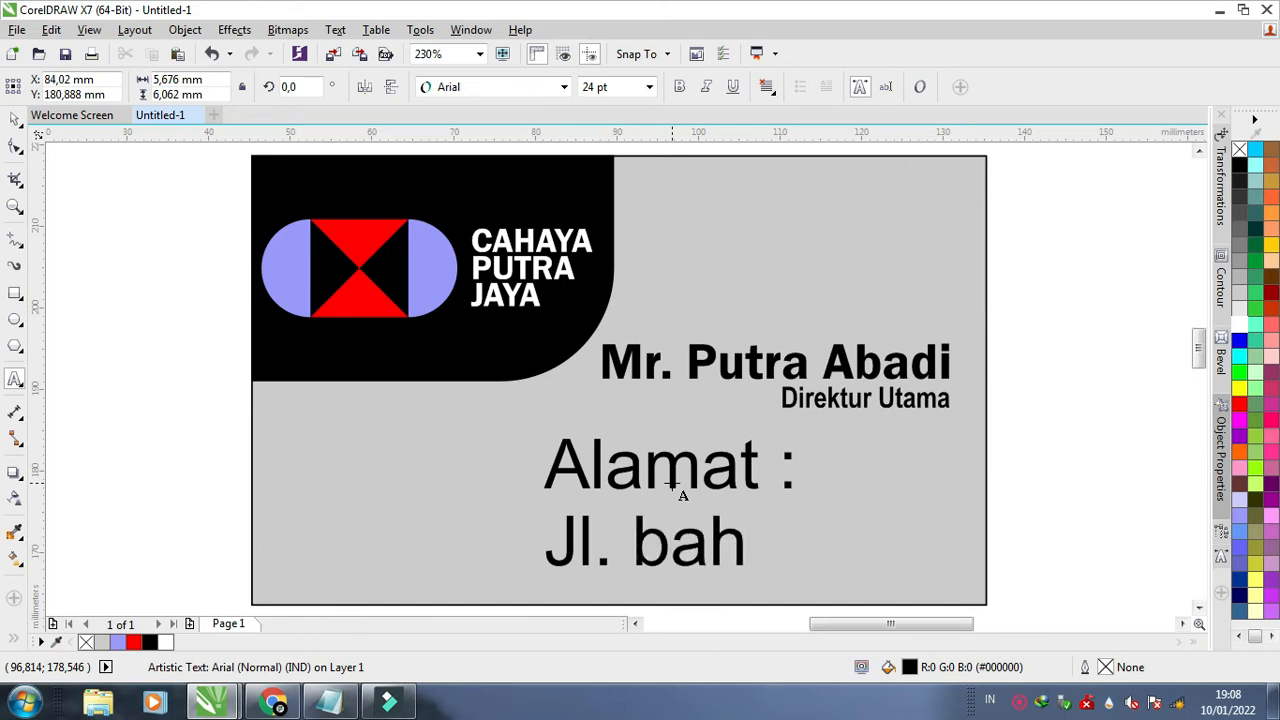
{"action": "key", "text": "BackSpace"}
{"action": "key", "text": "BackSpace"}
{"action": "key", "text": "BackSpace"}
{"action": "type", "text": "Bahag"}
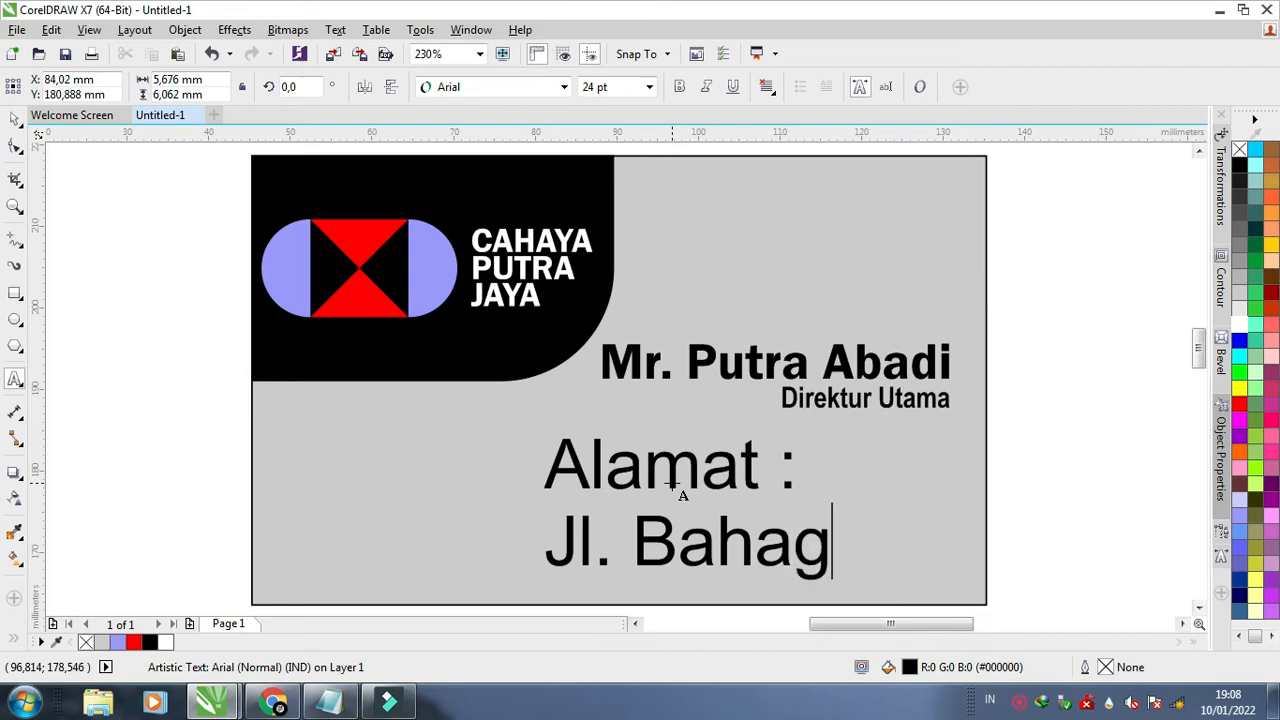
{"action": "type", "text": "ia"}
{"action": "key", "text": "Return"}
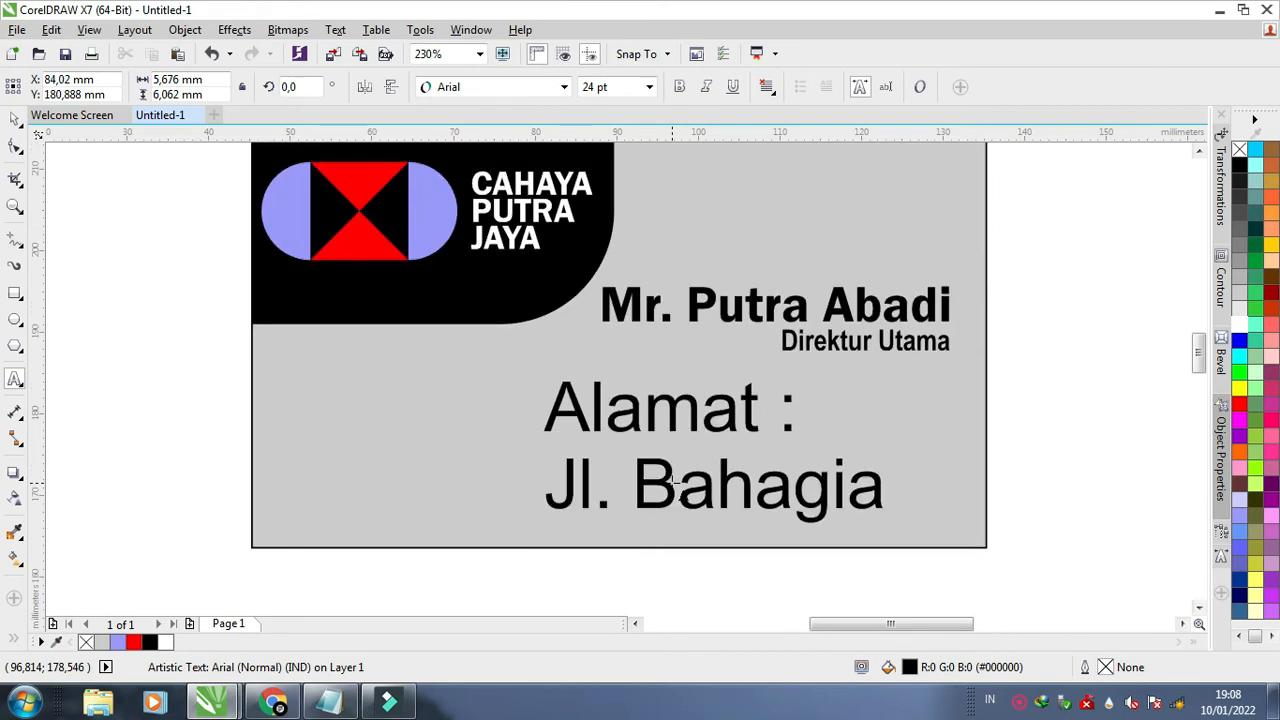
Complete the address text with separate lines for the sub-district, the district, and the city with postal code.
{"action": "type", "text": "K"}
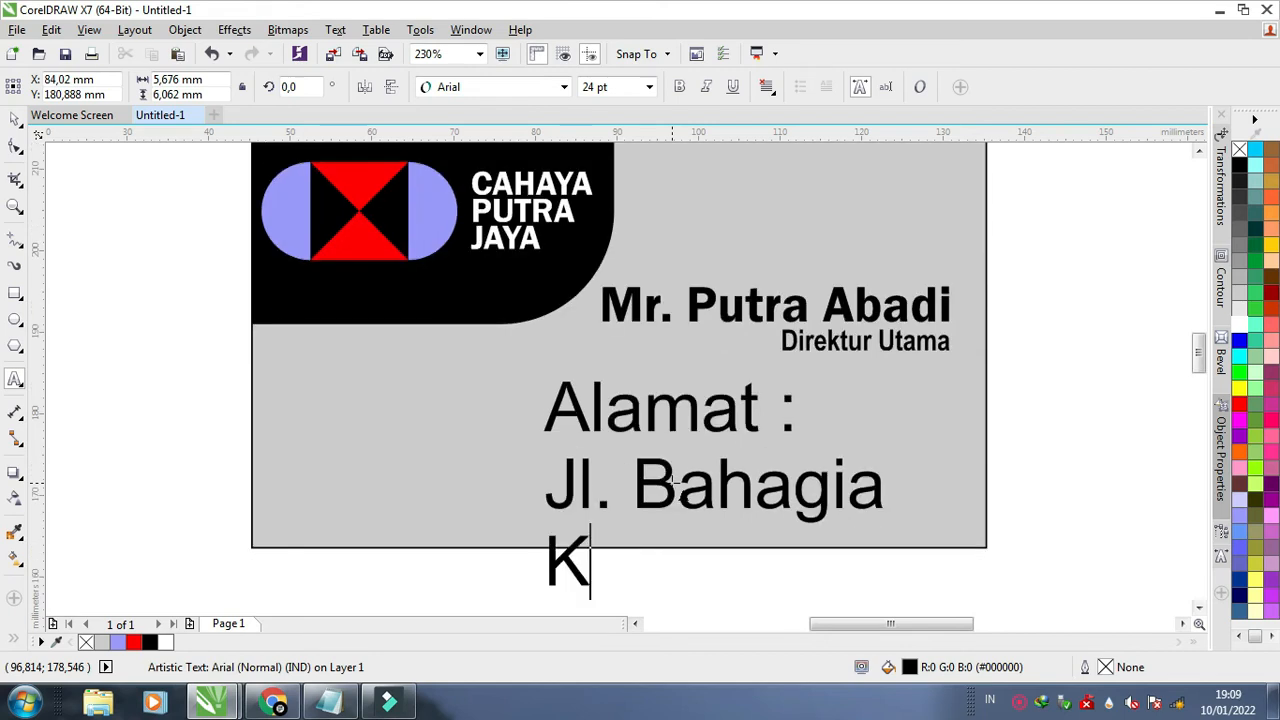
{"action": "type", "text": "el. "}
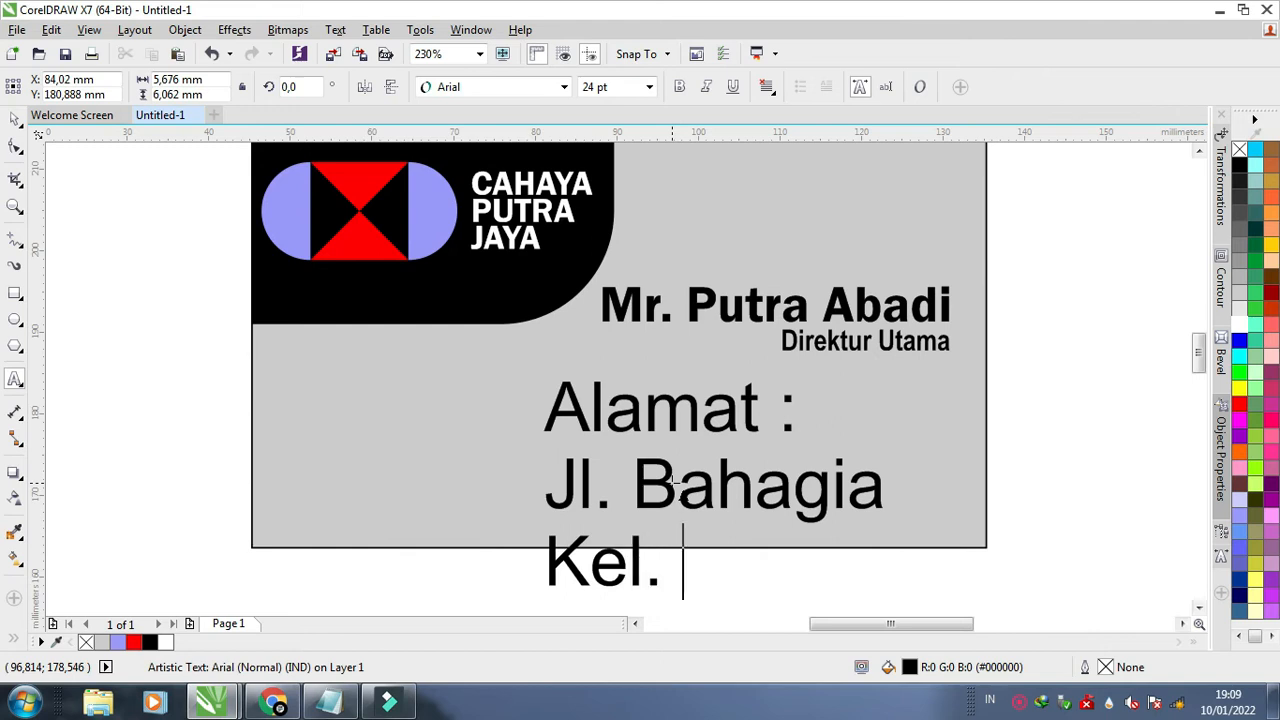
{"action": "type", "text": "Suk"}
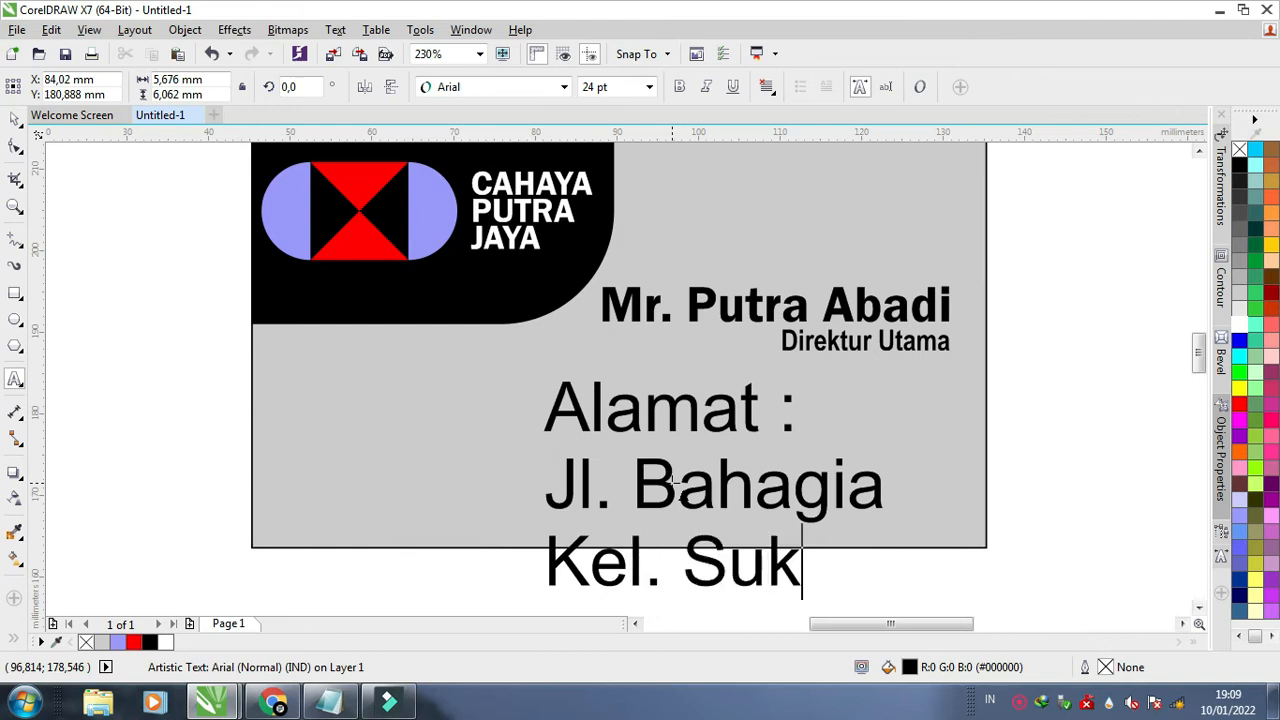
{"action": "type", "text": "asuka"}
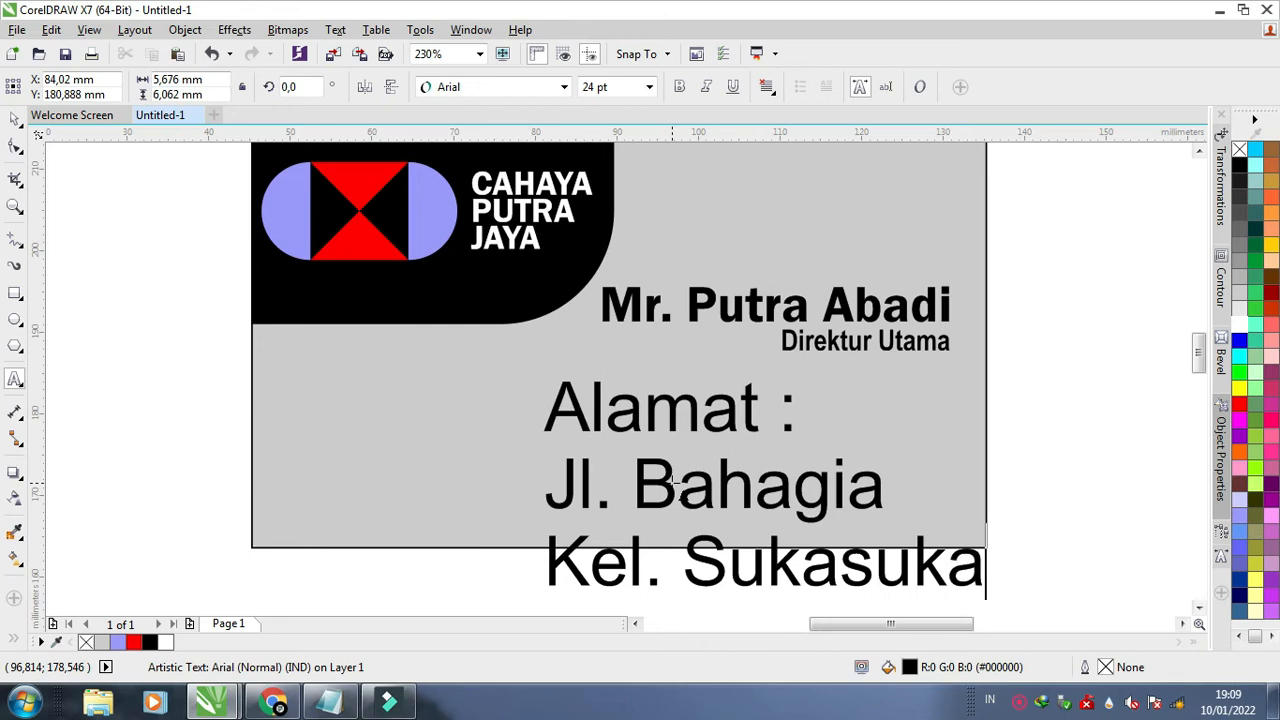
{"action": "key", "text": "Return"}
{"action": "type", "text": "Kec."}
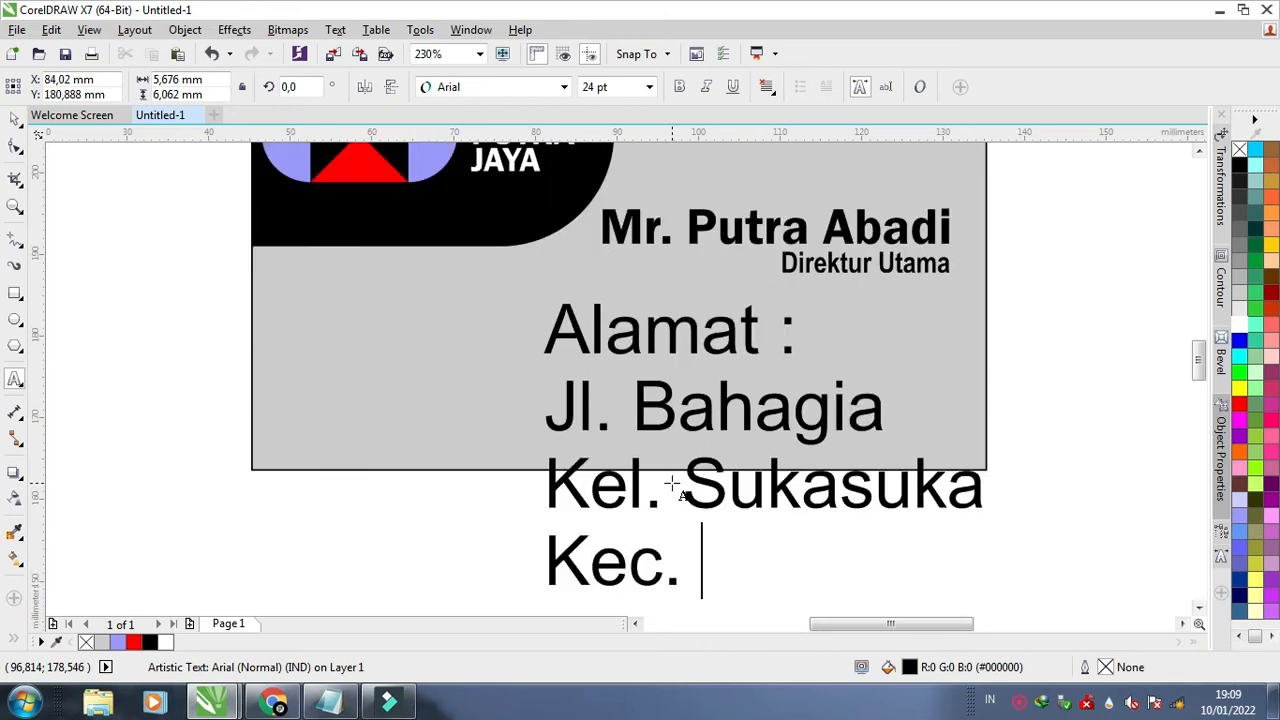
{"action": "type", "text": " Hat"}
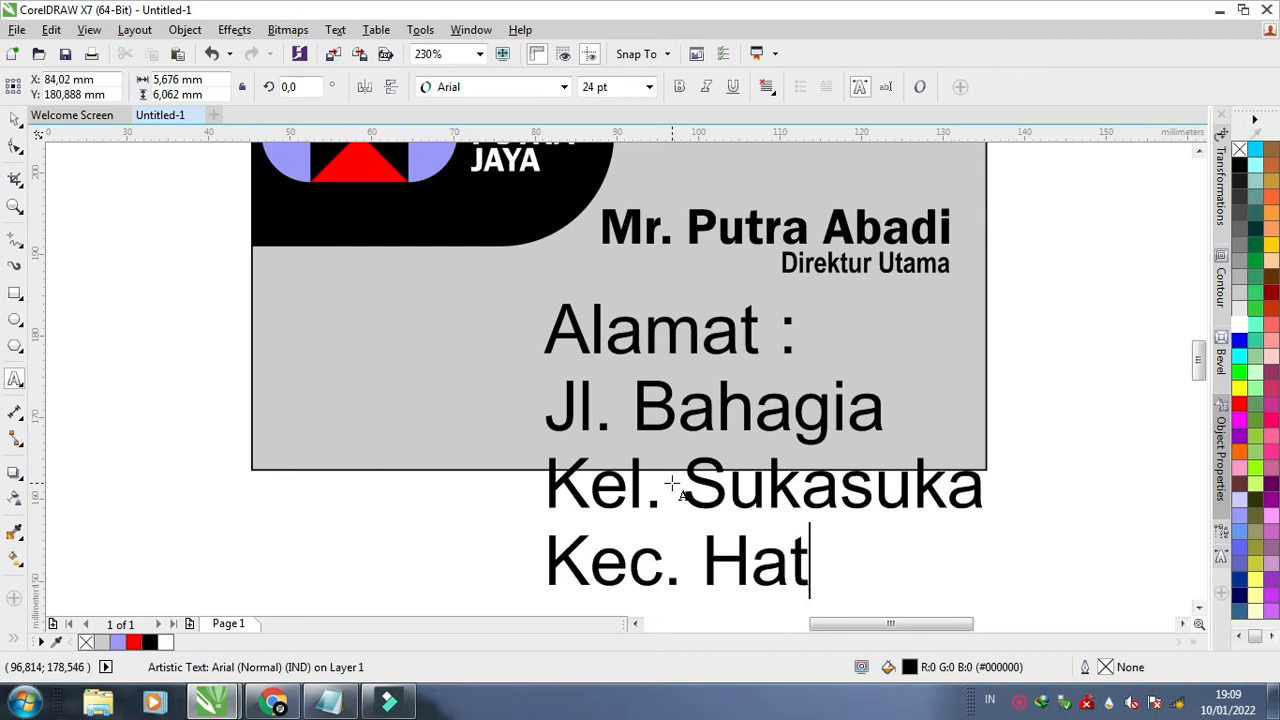
{"action": "type", "text": "idamai"}
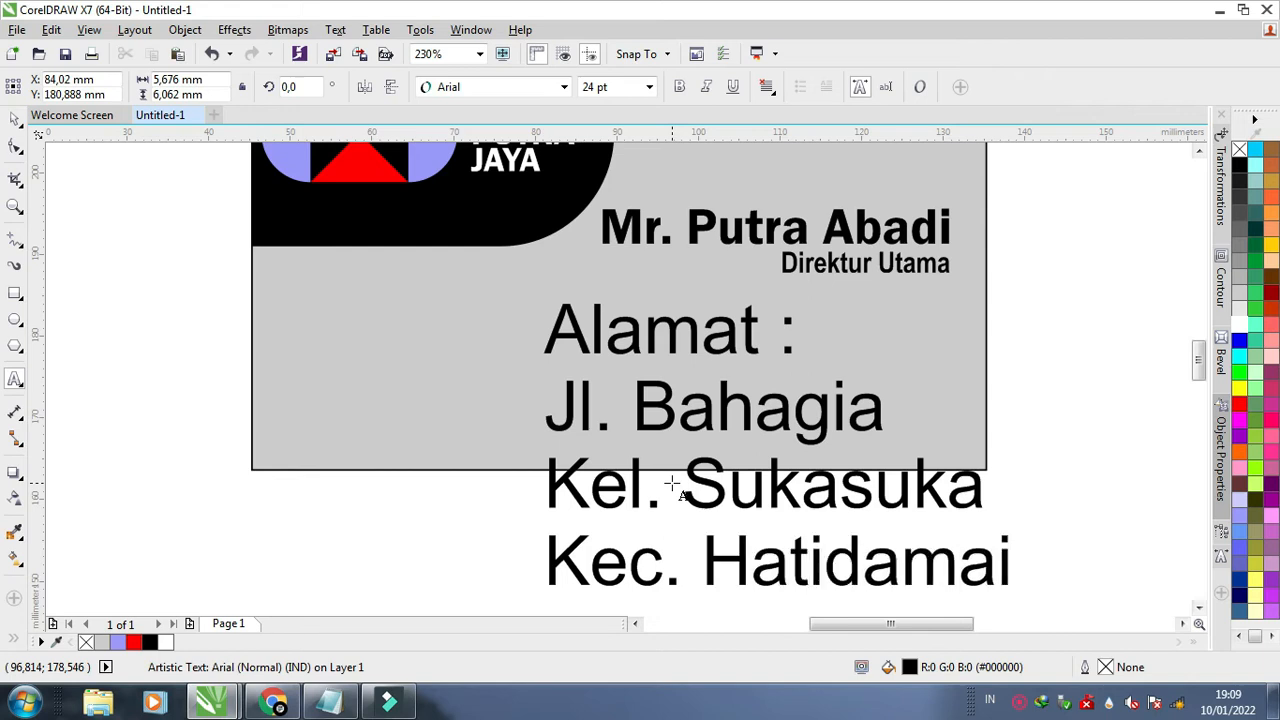
{"action": "key", "text": "Return"}
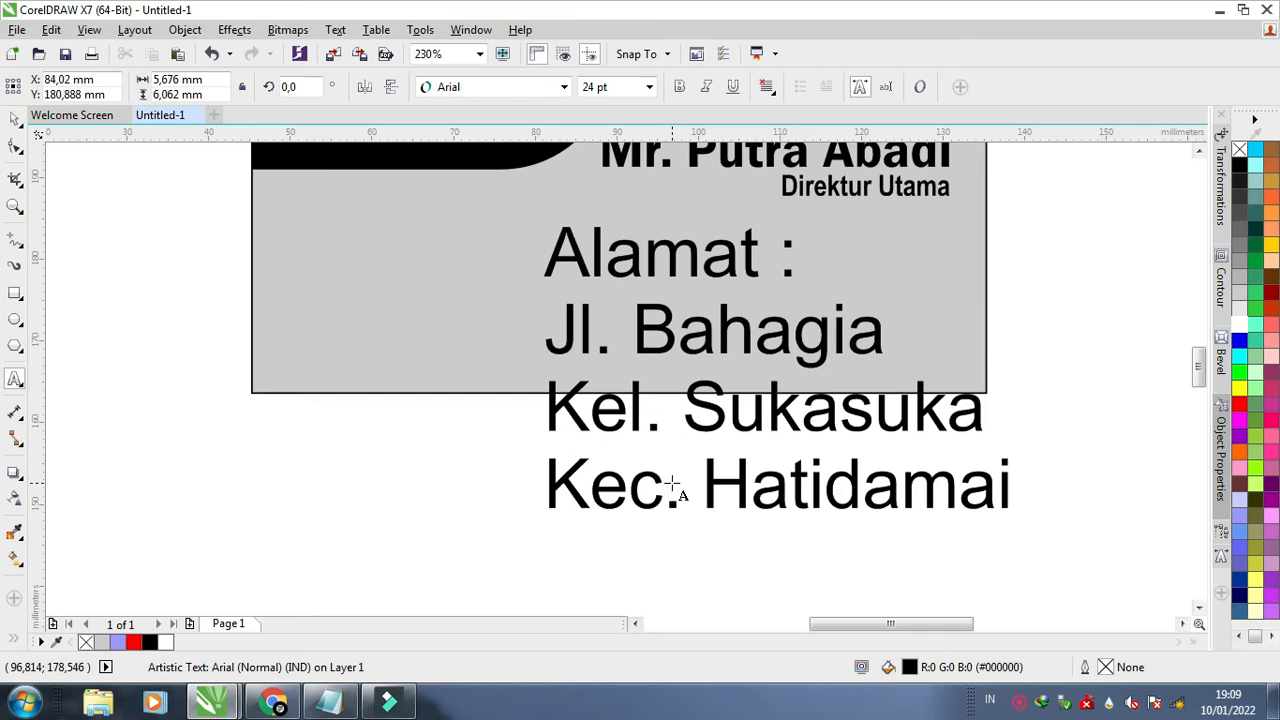
{"action": "type", "text": "Bangko"}
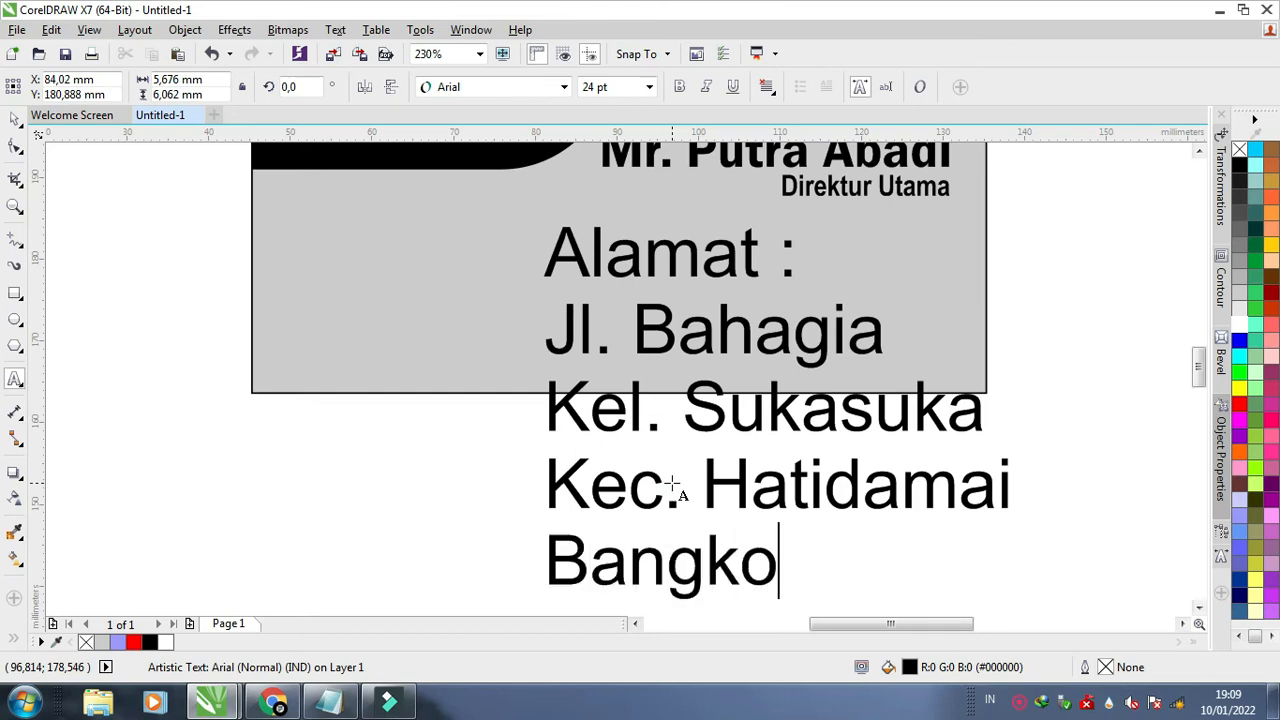
{"action": "type", "text": " 37111"}
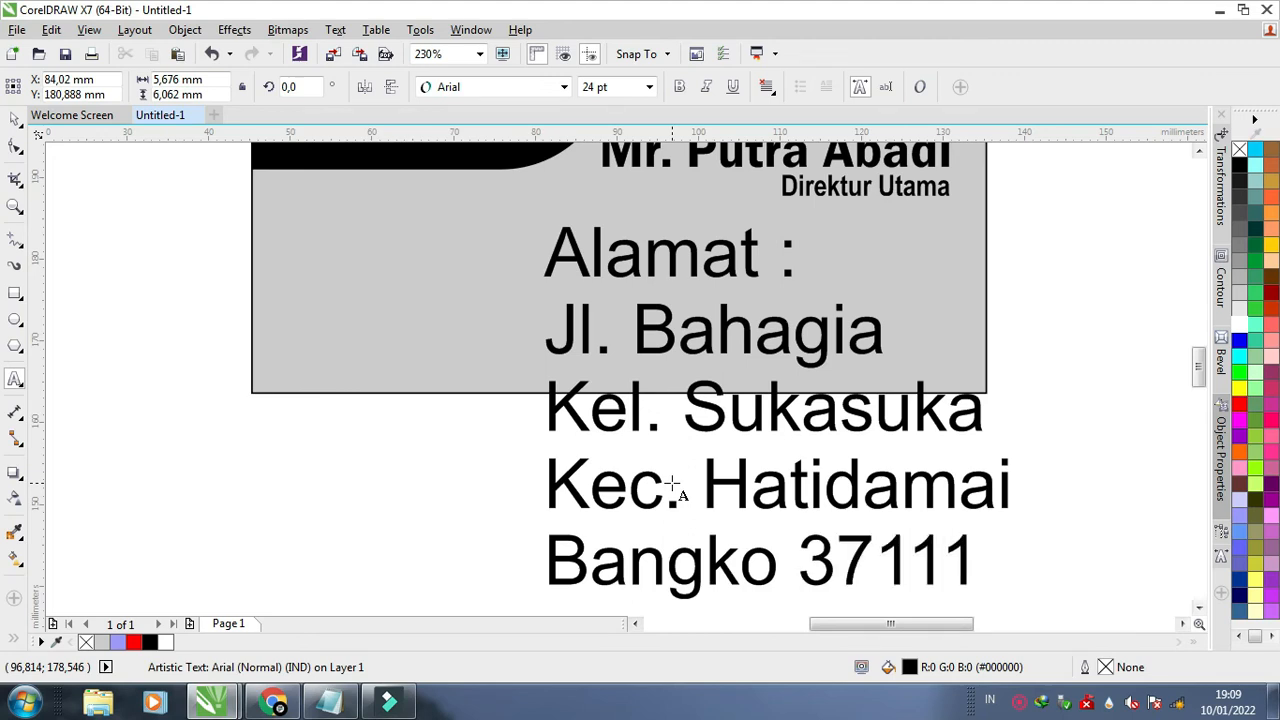
{"action": "key", "text": "ctrl+space"}
Copy only the text properties from the job title to the address block.
{"action": "left_click", "coordinate": [51, 29]}
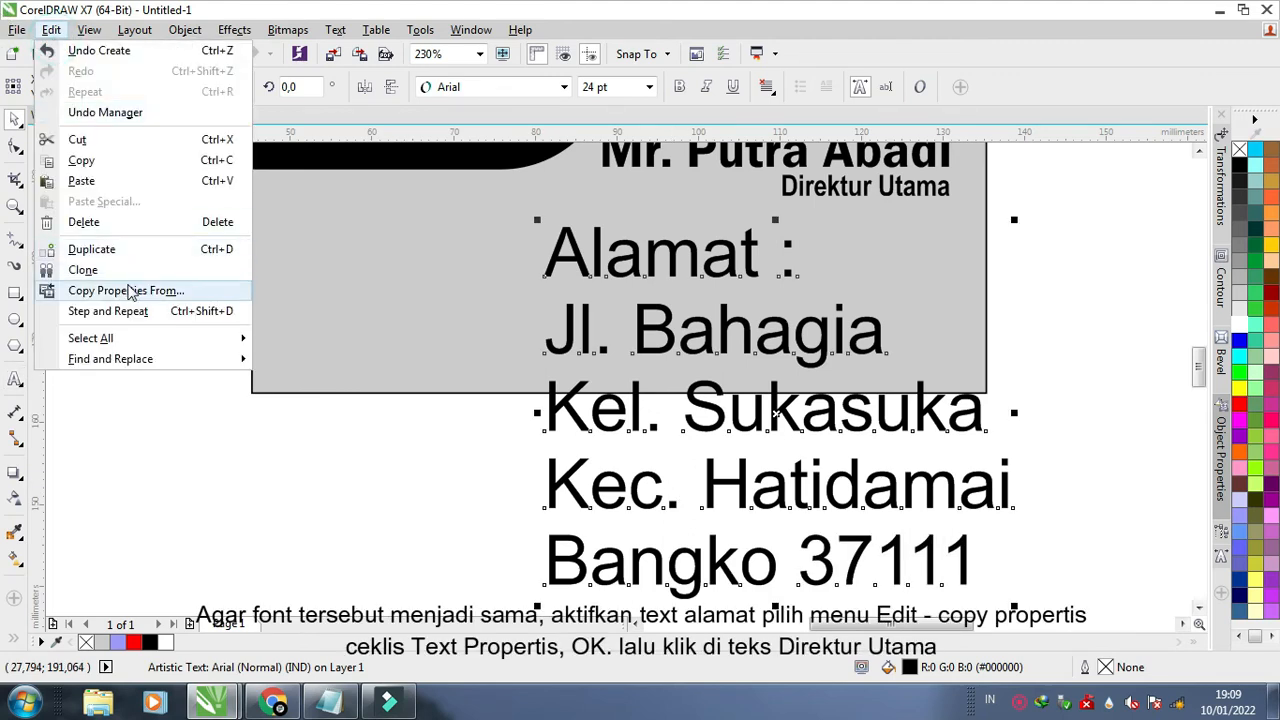
{"action": "left_click", "coordinate": [139, 292]}
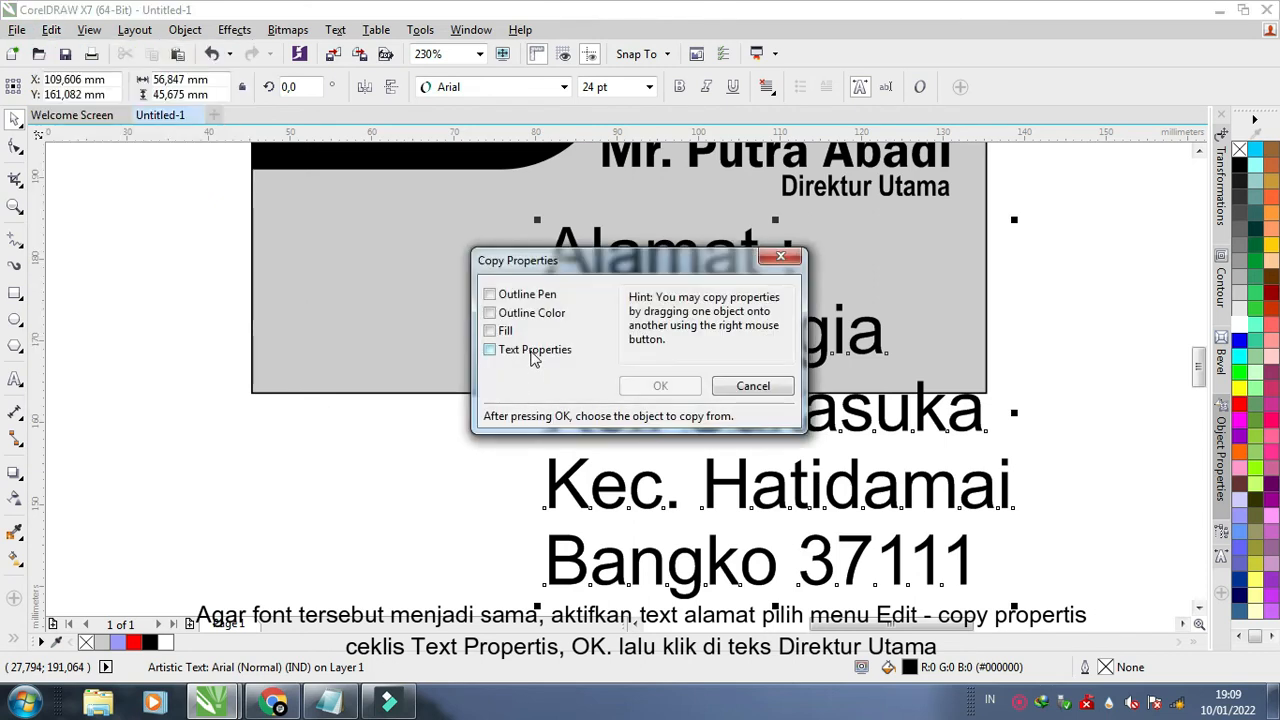
{"action": "left_click", "coordinate": [532, 352]}
{"action": "left_click", "coordinate": [658, 388]}
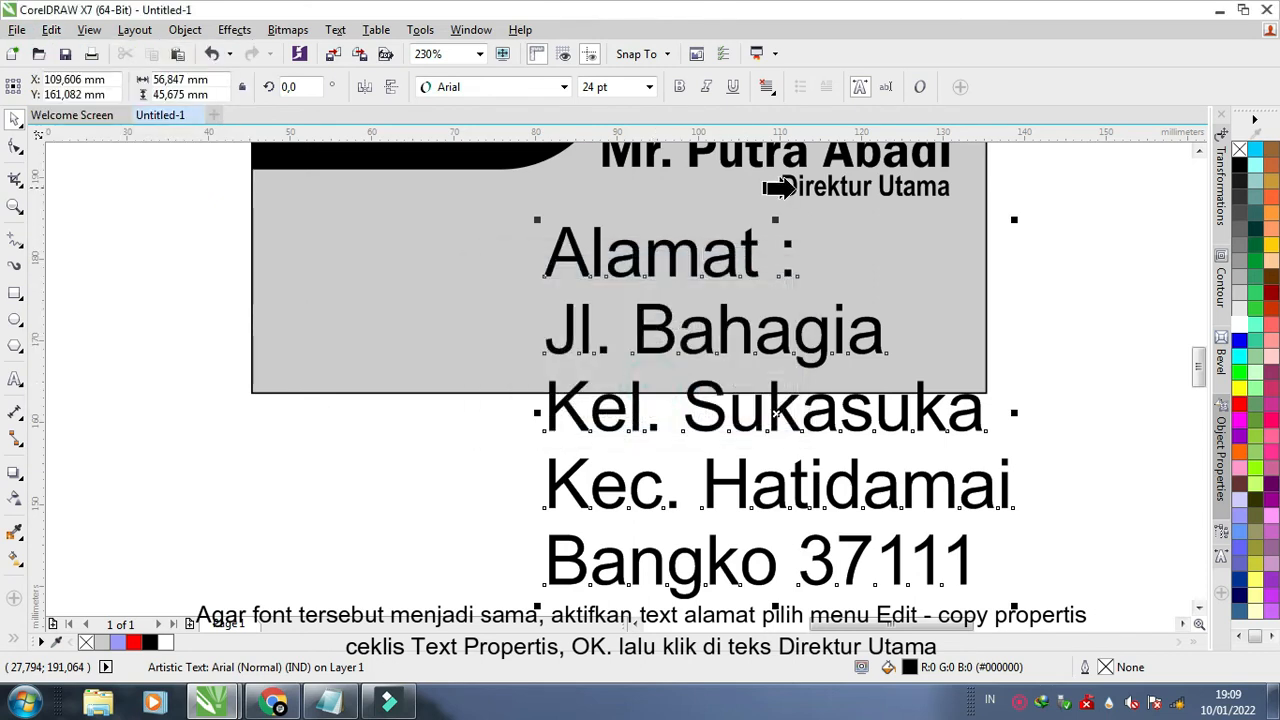
{"action": "left_click", "coordinate": [797, 187]}
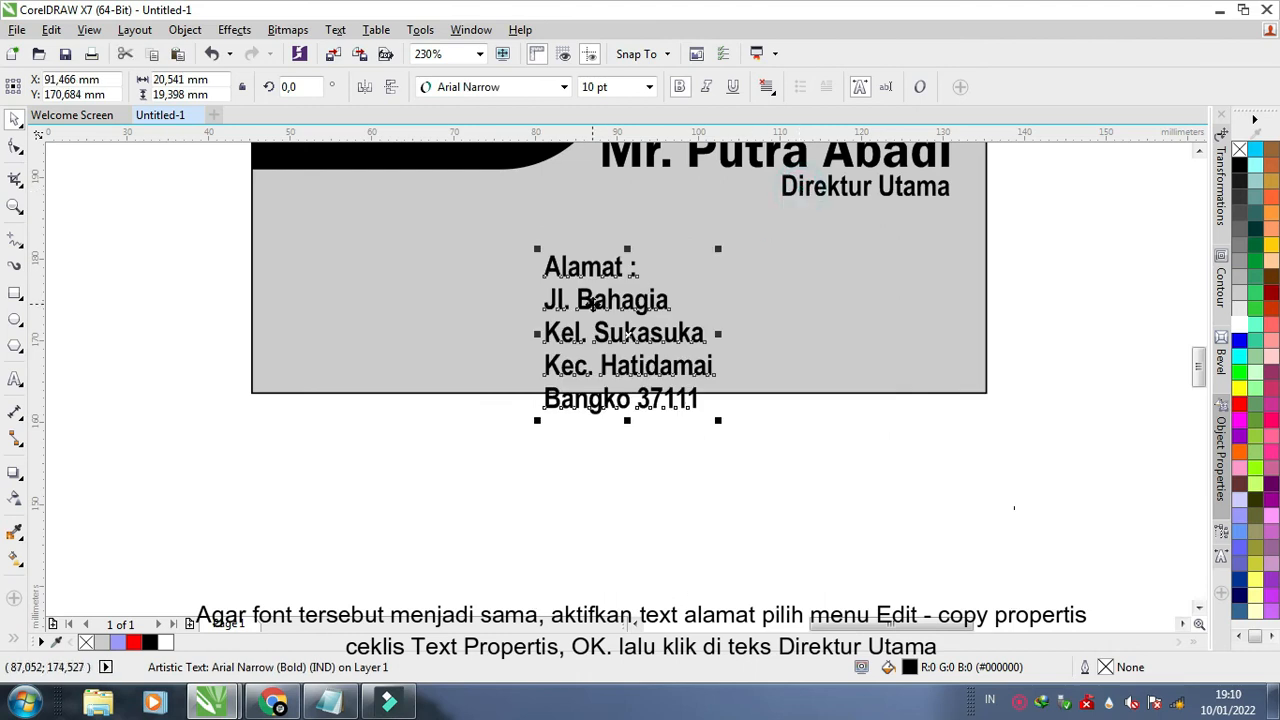
Place the address block beneath the job title, right-align its lines, and line up its right edge with the text above.
{"action": "left_click_drag", "start_coordinate": [594, 302], "coordinate": [839, 258]}
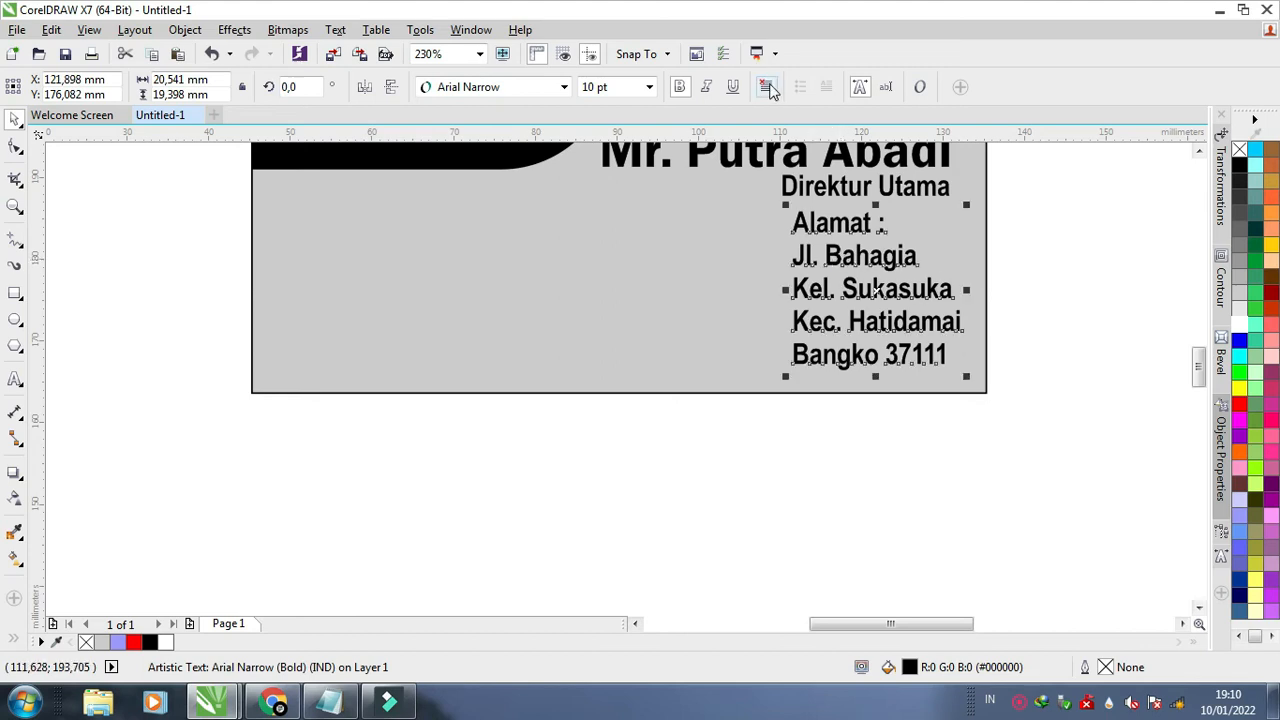
{"action": "left_click", "coordinate": [766, 87]}
{"action": "left_click", "coordinate": [806, 172]}
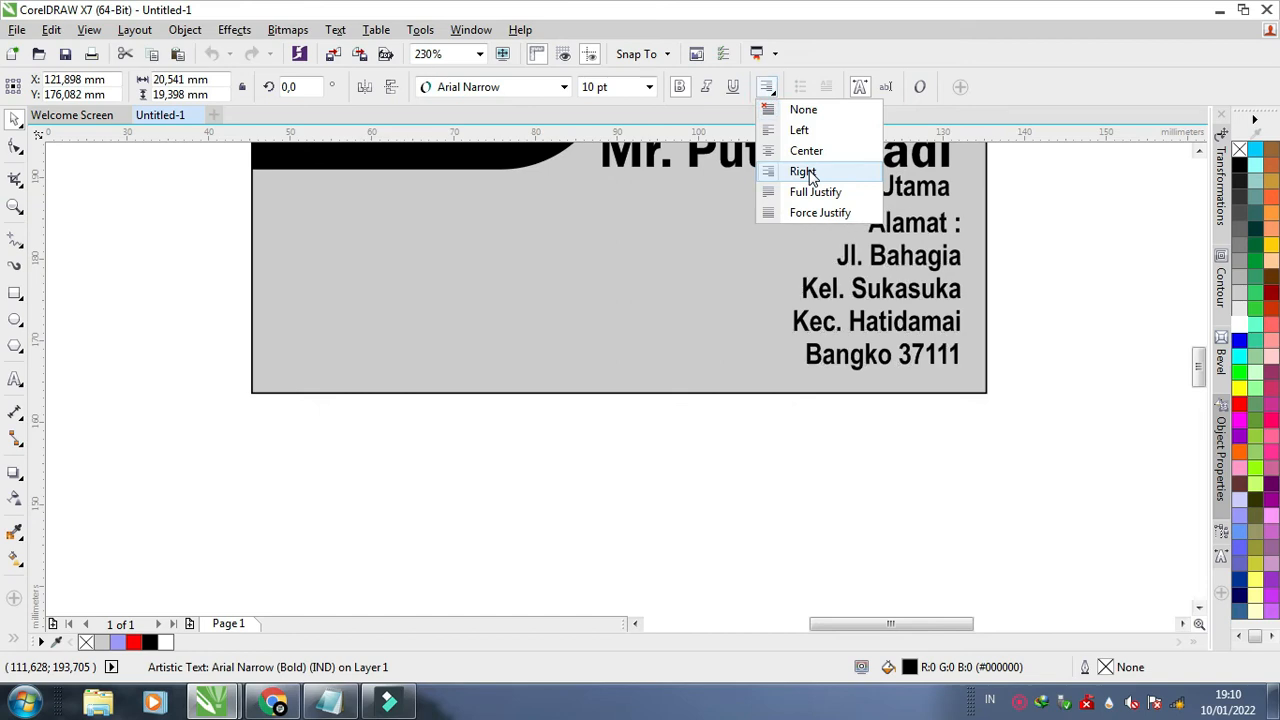
{"action": "left_click", "coordinate": [806, 171]}
{"action": "left_click", "coordinate": [858, 288]}
{"action": "left_click_drag", "start_coordinate": [858, 288], "coordinate": [830, 312]}
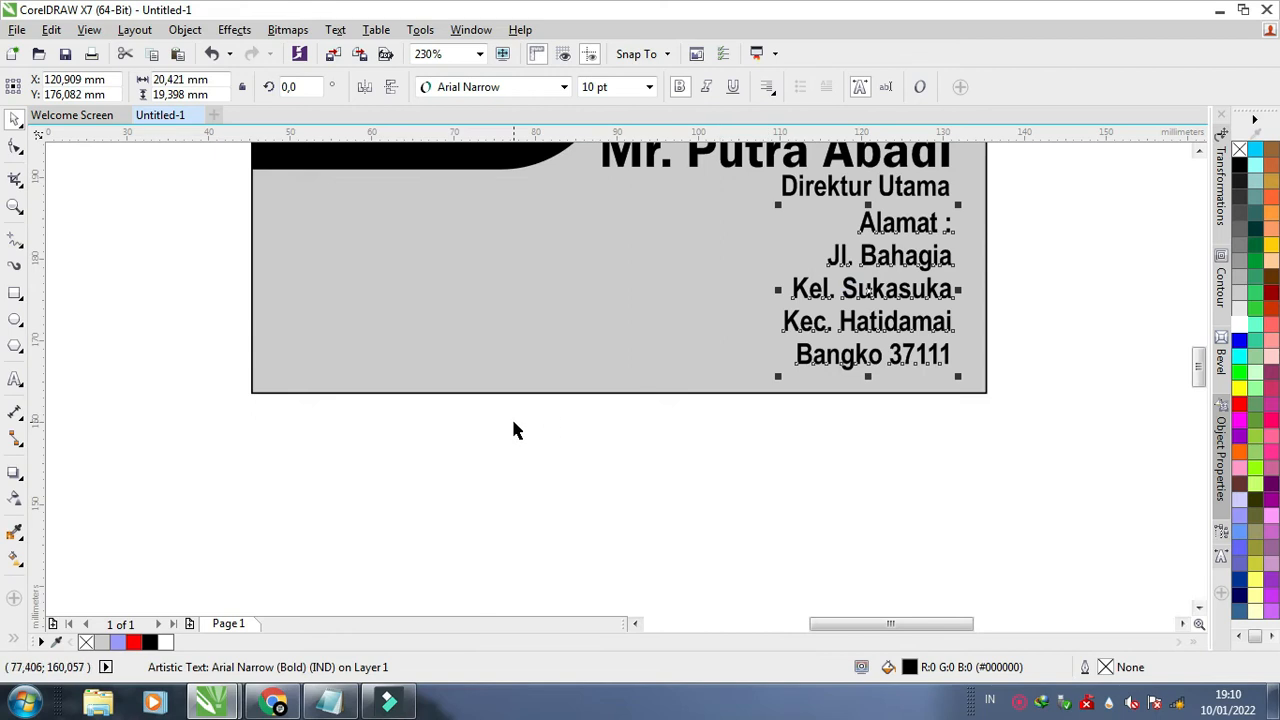
Move the cardholder's name and job title together about 3 mm up and slightly right, leaving a gap above the address.
{"action": "left_click", "coordinate": [627, 310]}
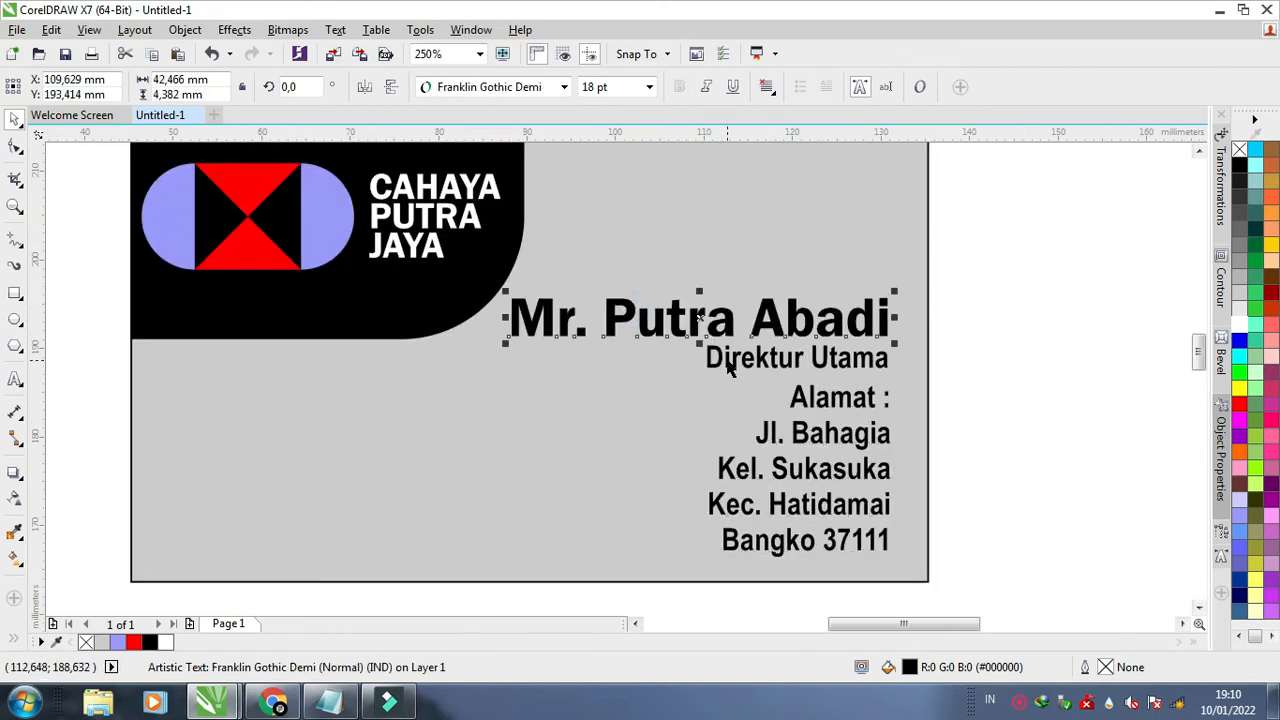
{"action": "left_click", "coordinate": [727, 360], "text": "shift"}
{"action": "left_click_drag", "start_coordinate": [723, 360], "coordinate": [742, 300]}
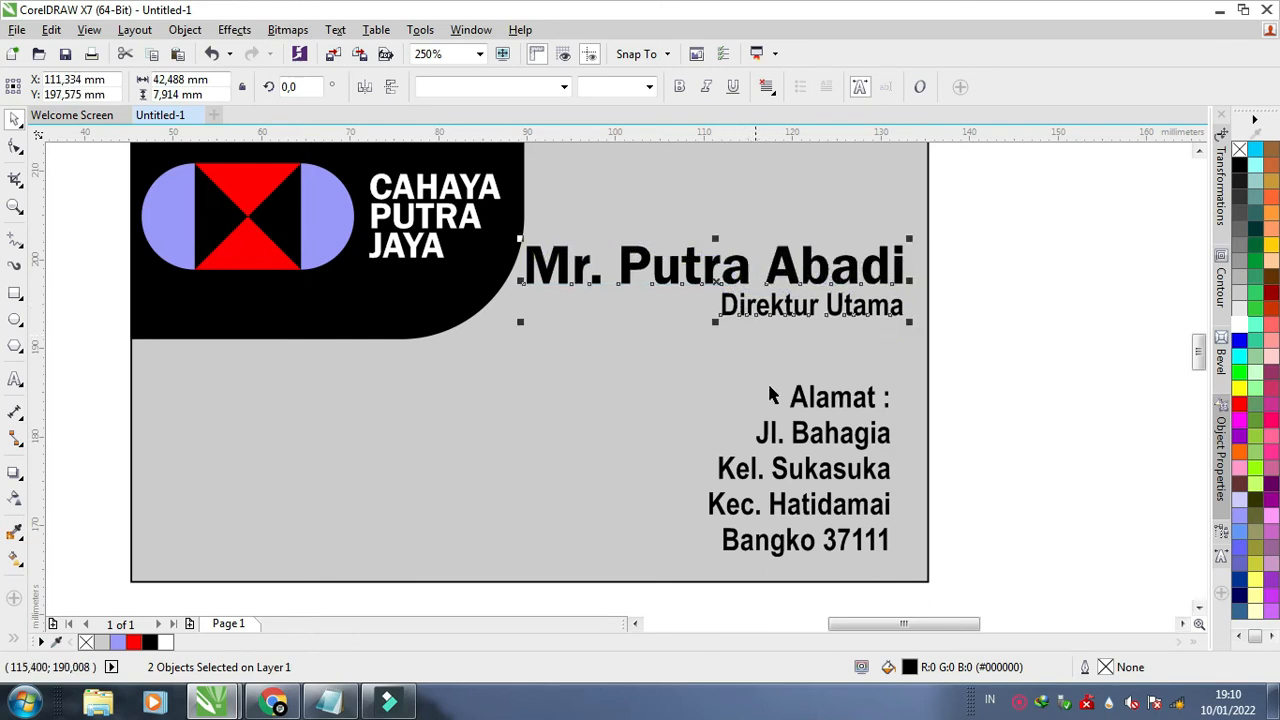
{"action": "scroll", "coordinate": [781, 432], "scroll_direction": "down", "scroll_amount": 2}
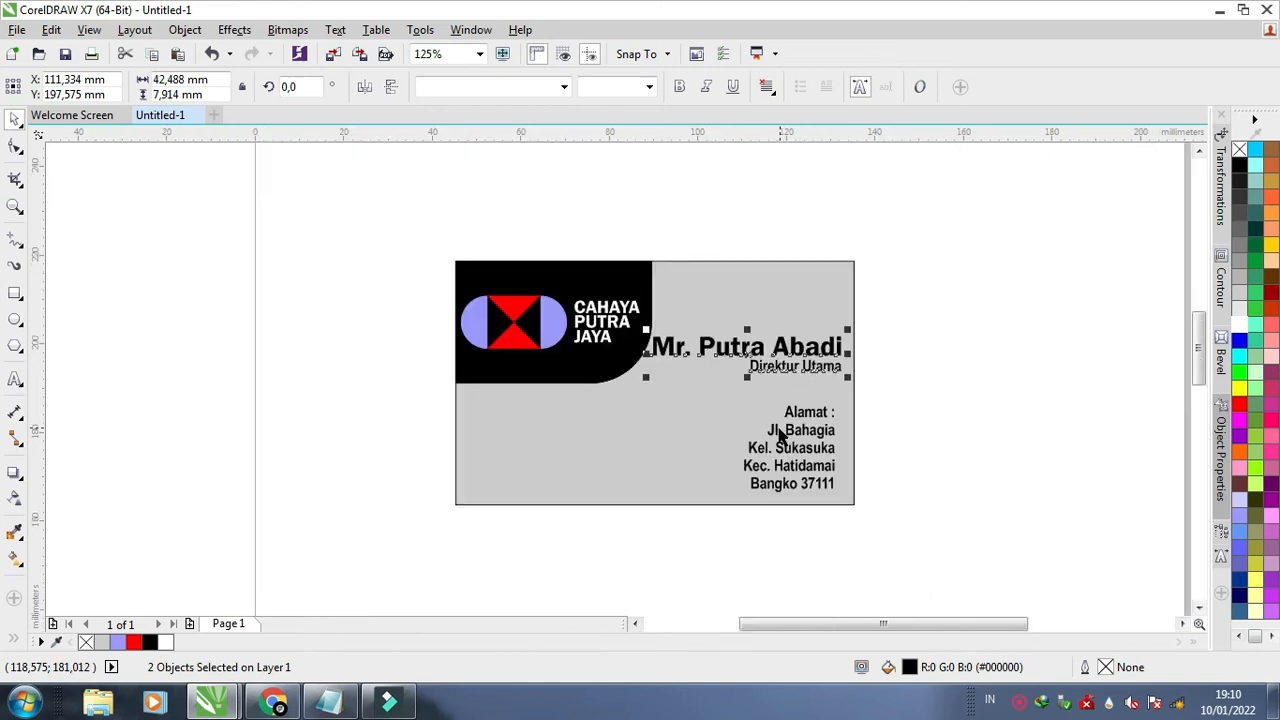
{"action": "scroll", "coordinate": [781, 432], "scroll_direction": "up", "scroll_amount": 2}
{"action": "left_click_drag", "start_coordinate": [779, 262], "coordinate": [776, 289]}
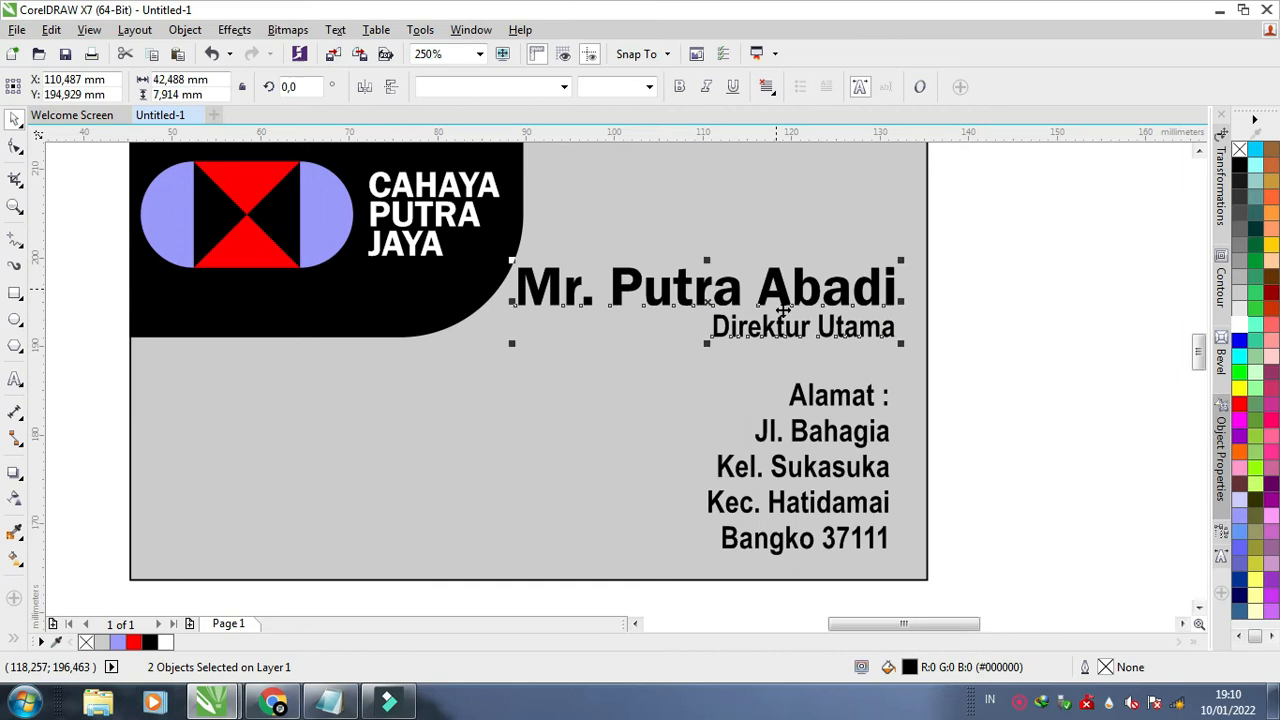
Shift the address block about 1 mm right so its right edge lines up with the name and job title.
{"action": "left_click", "coordinate": [830, 434]}
{"action": "left_click", "coordinate": [830, 434]}
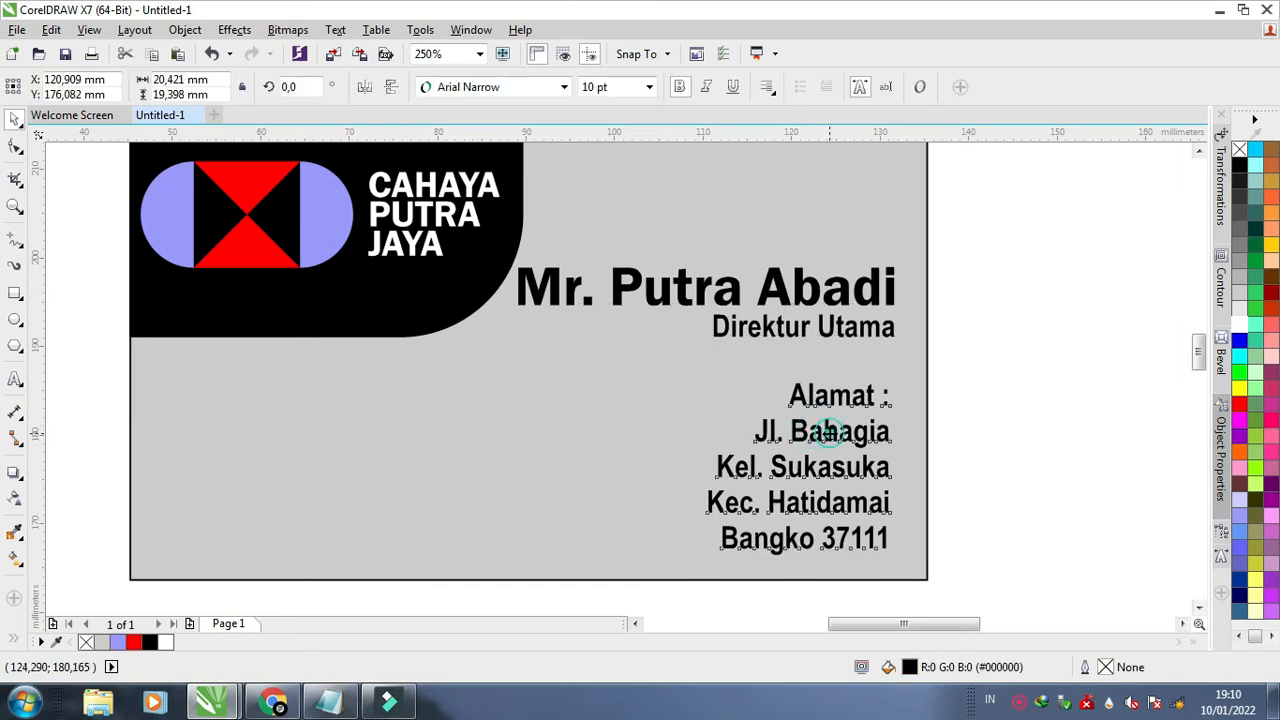
{"action": "left_click_drag", "start_coordinate": [830, 434], "coordinate": [839, 432]}
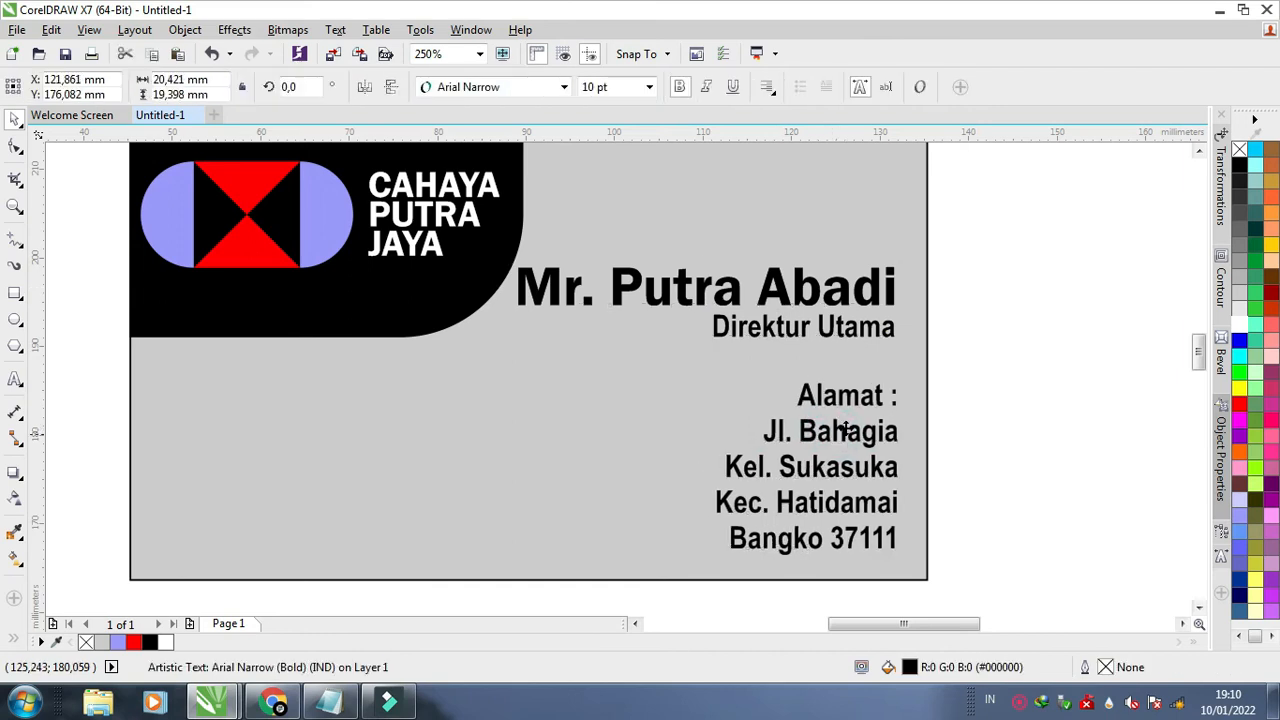
{"action": "left_click", "coordinate": [991, 391]}
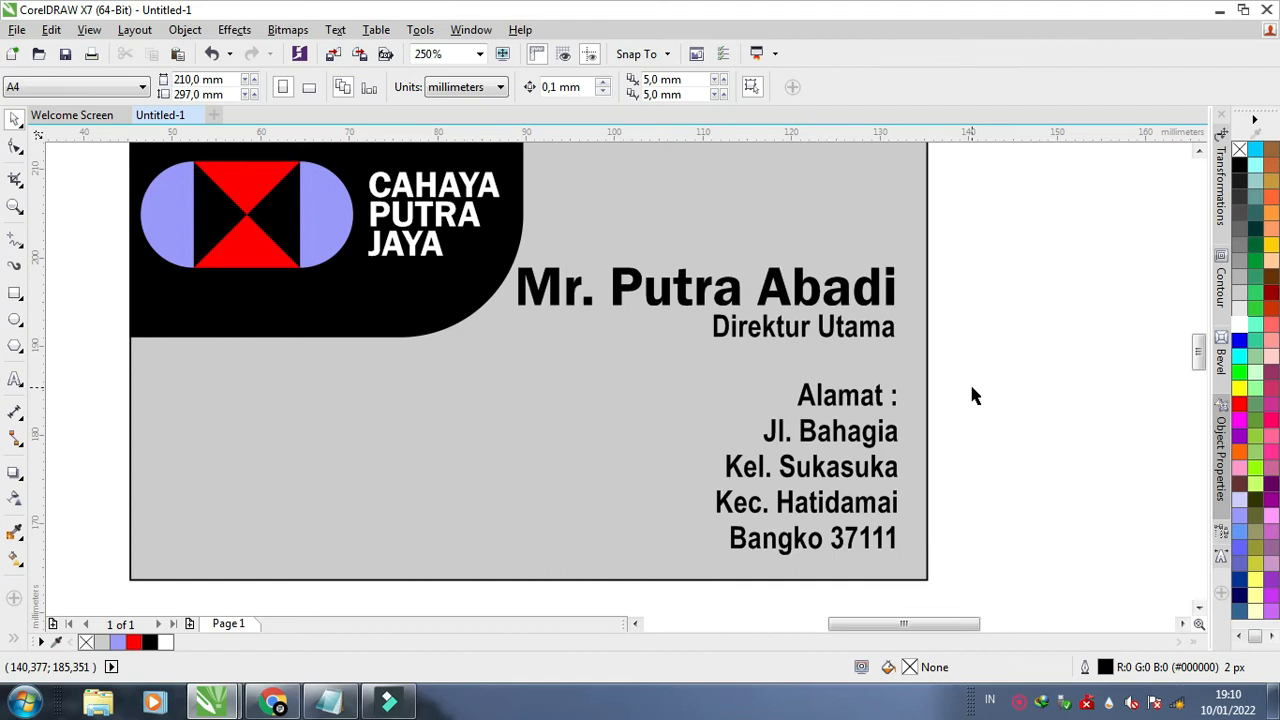
Widen the job title's letter spacing to about 26.5 mm overall and line up its right edge with the cardholder's name.
{"action": "left_click", "coordinate": [826, 322]}
{"action": "left_click", "coordinate": [15, 146]}
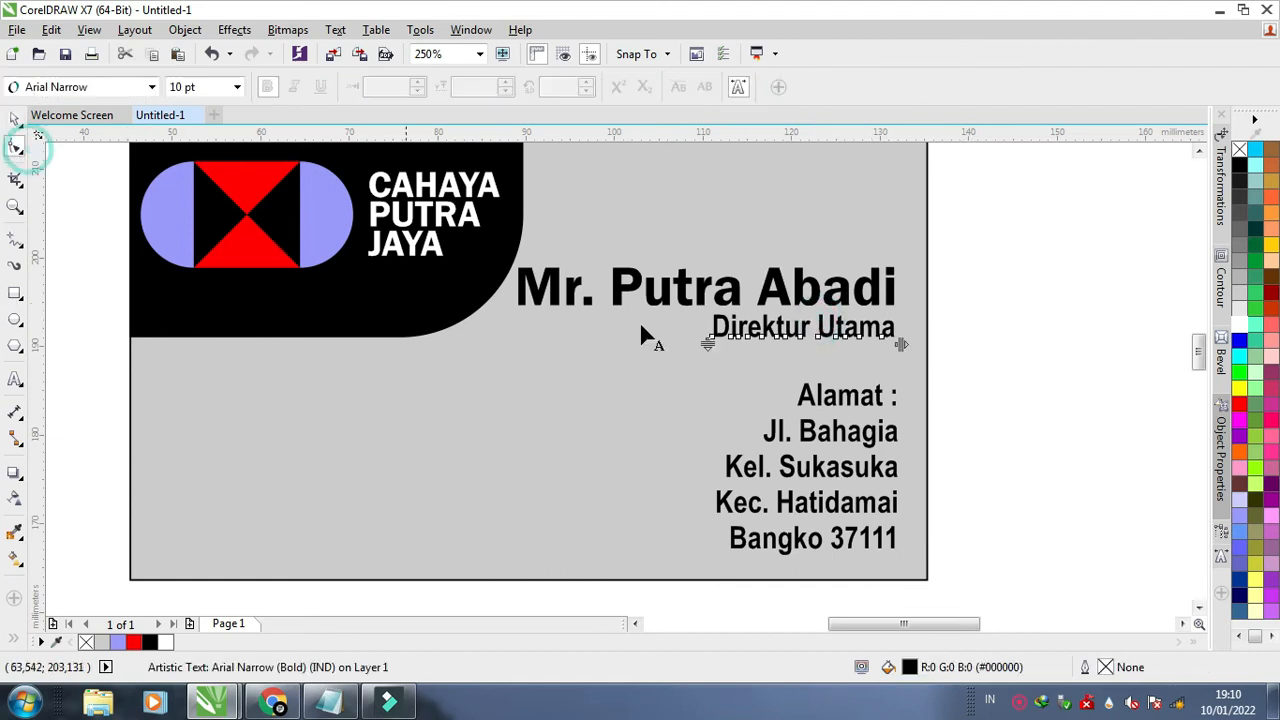
{"action": "left_click_drag", "start_coordinate": [902, 344], "coordinate": [954, 344]}
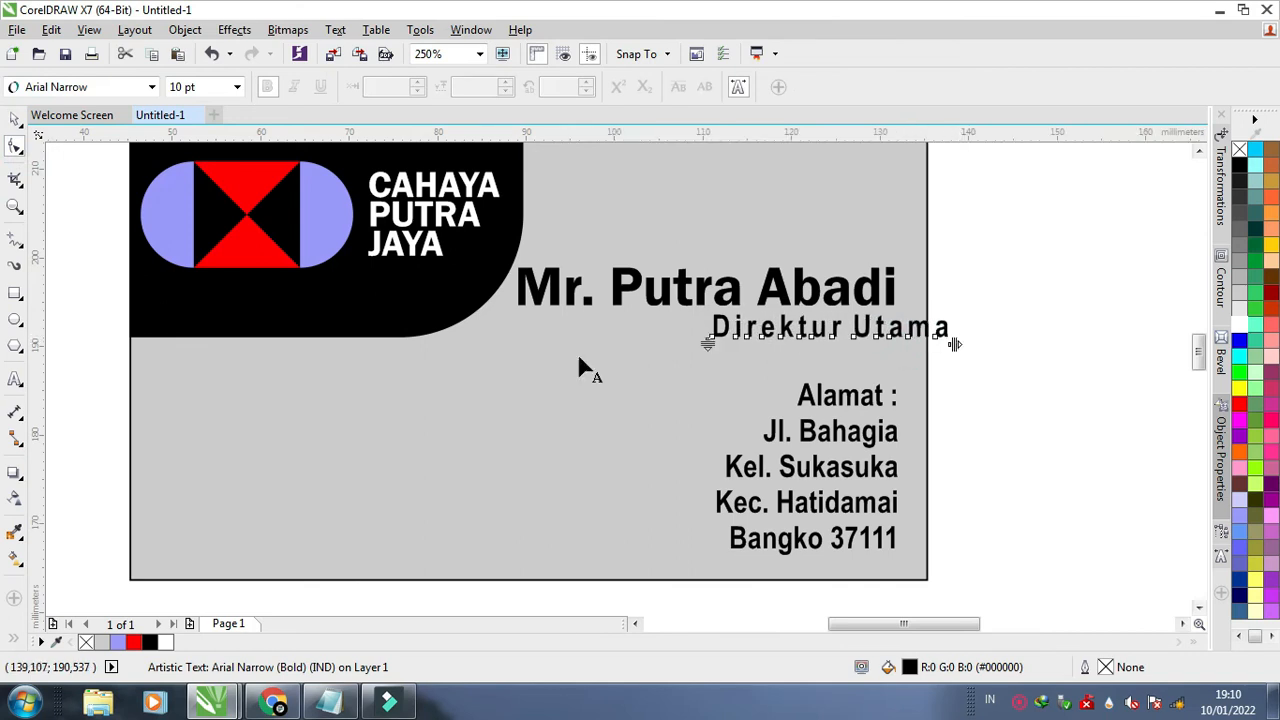
{"action": "left_click", "coordinate": [15, 118]}
{"action": "left_click_drag", "start_coordinate": [790, 328], "coordinate": [736, 328]}
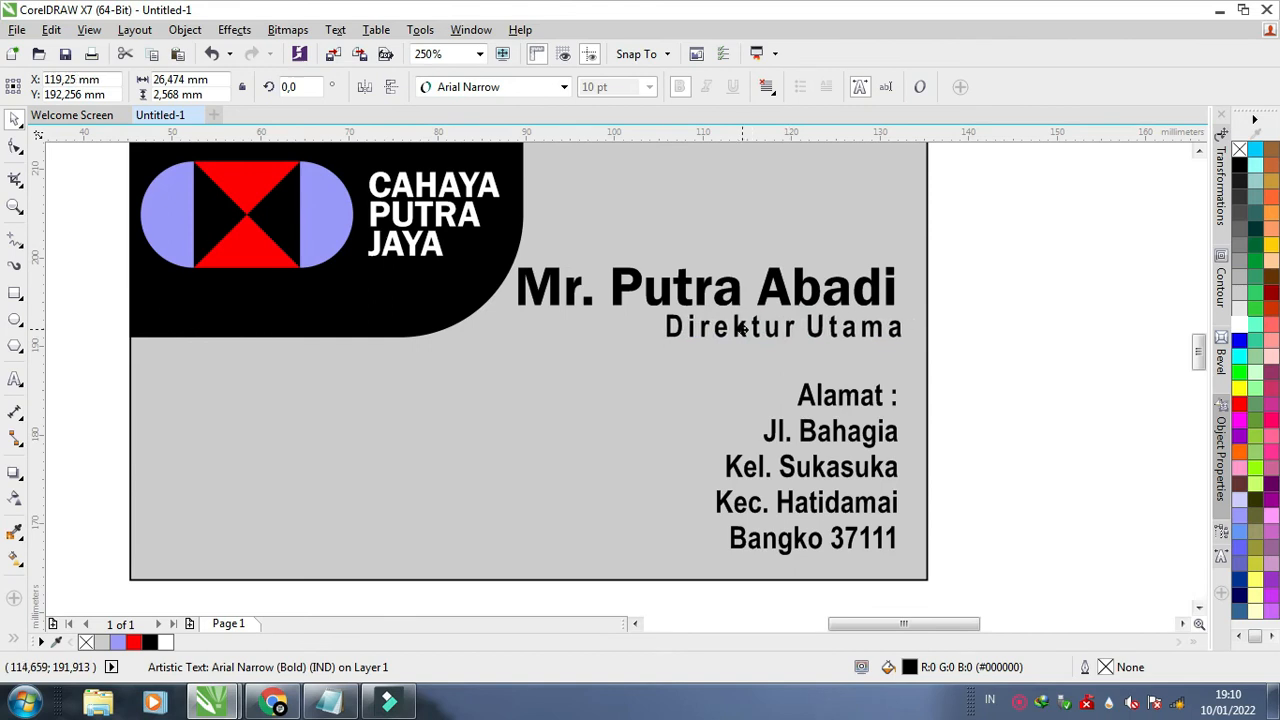
{"action": "left_click", "coordinate": [736, 328]}
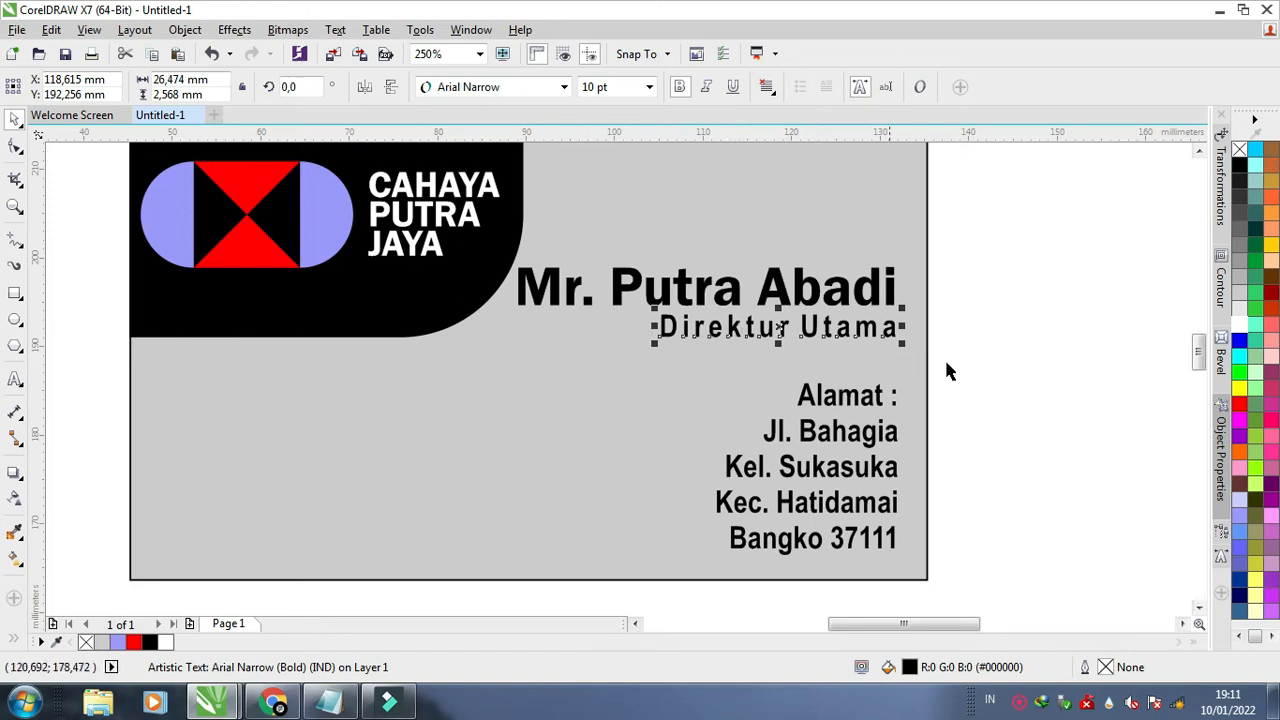
{"action": "left_click", "coordinate": [991, 394]}
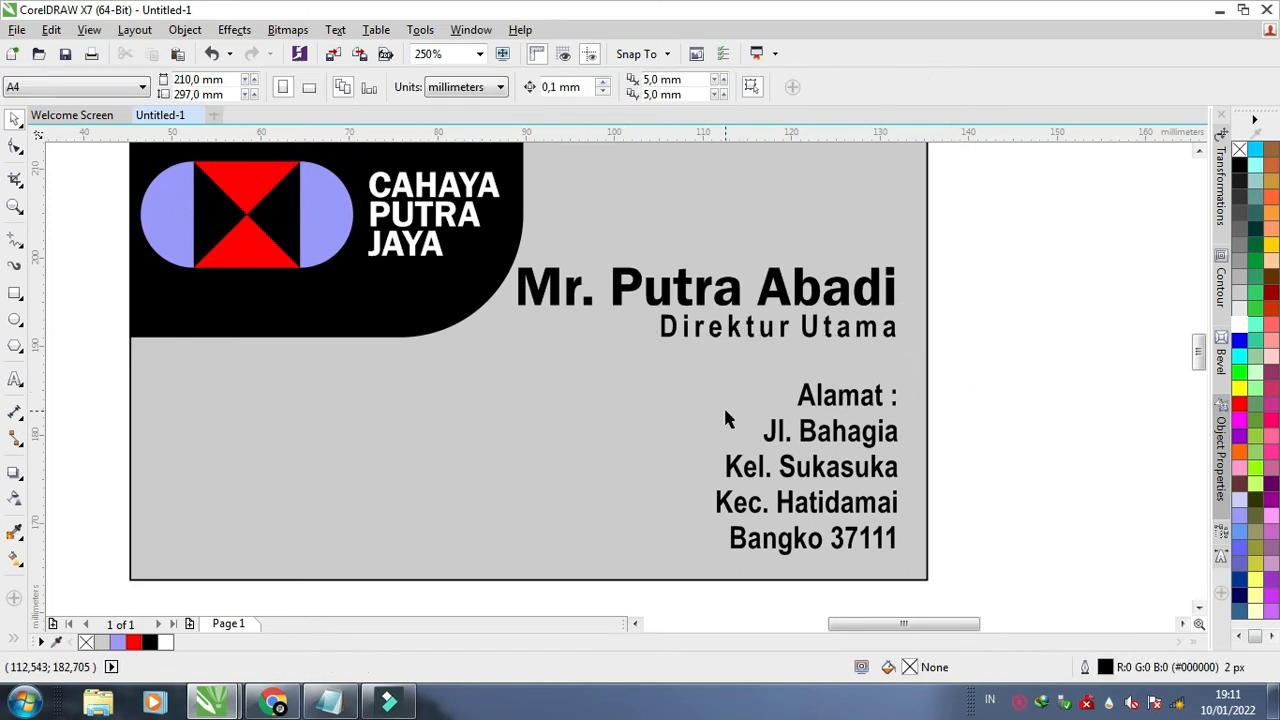
Group all the card's objects and move the group to the page's upper-left corner, about 5 mm from the left page edge.
{"action": "key", "text": "F4"}
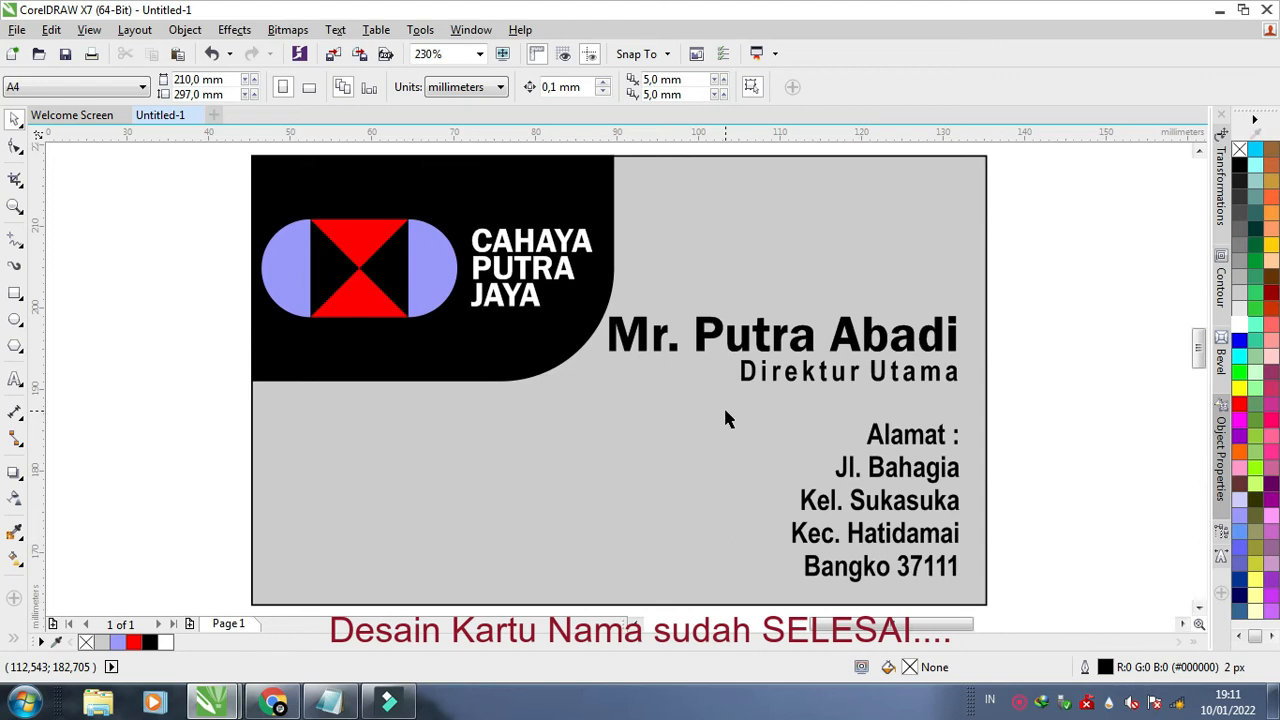
{"action": "left_click", "coordinate": [503, 55]}
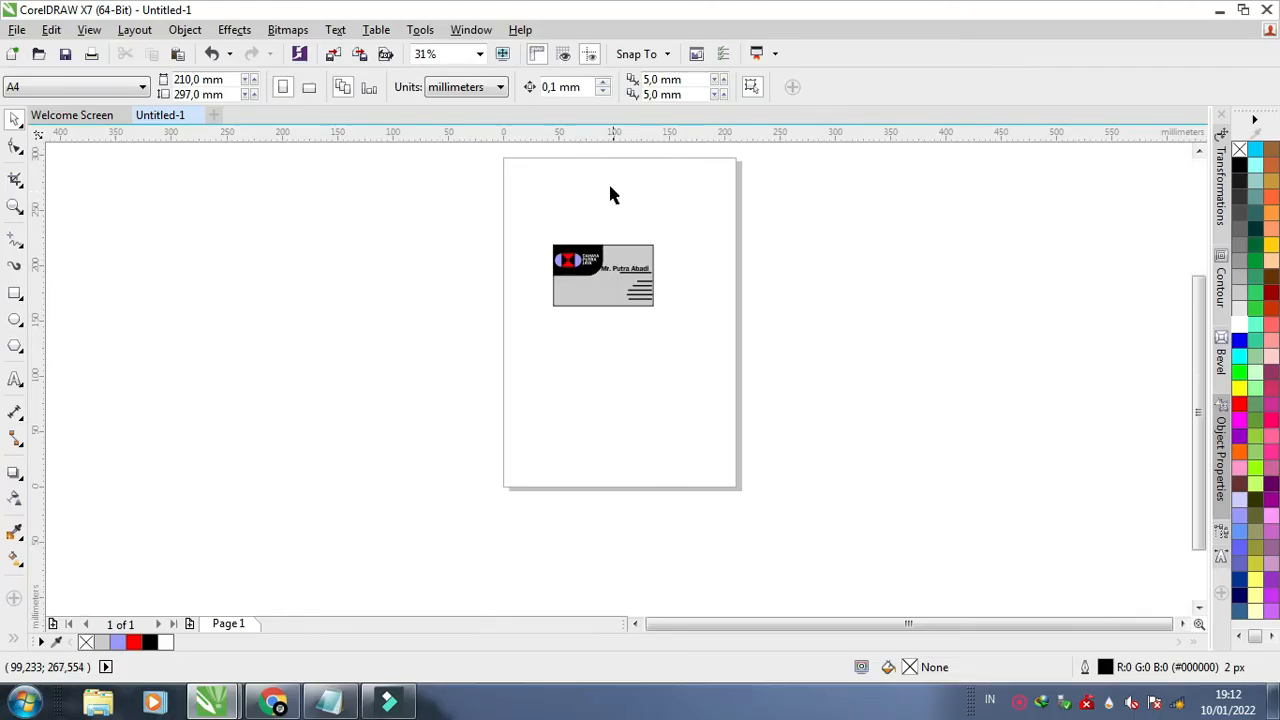
{"action": "scroll", "coordinate": [576, 144], "scroll_direction": "up", "scroll_amount": 1}
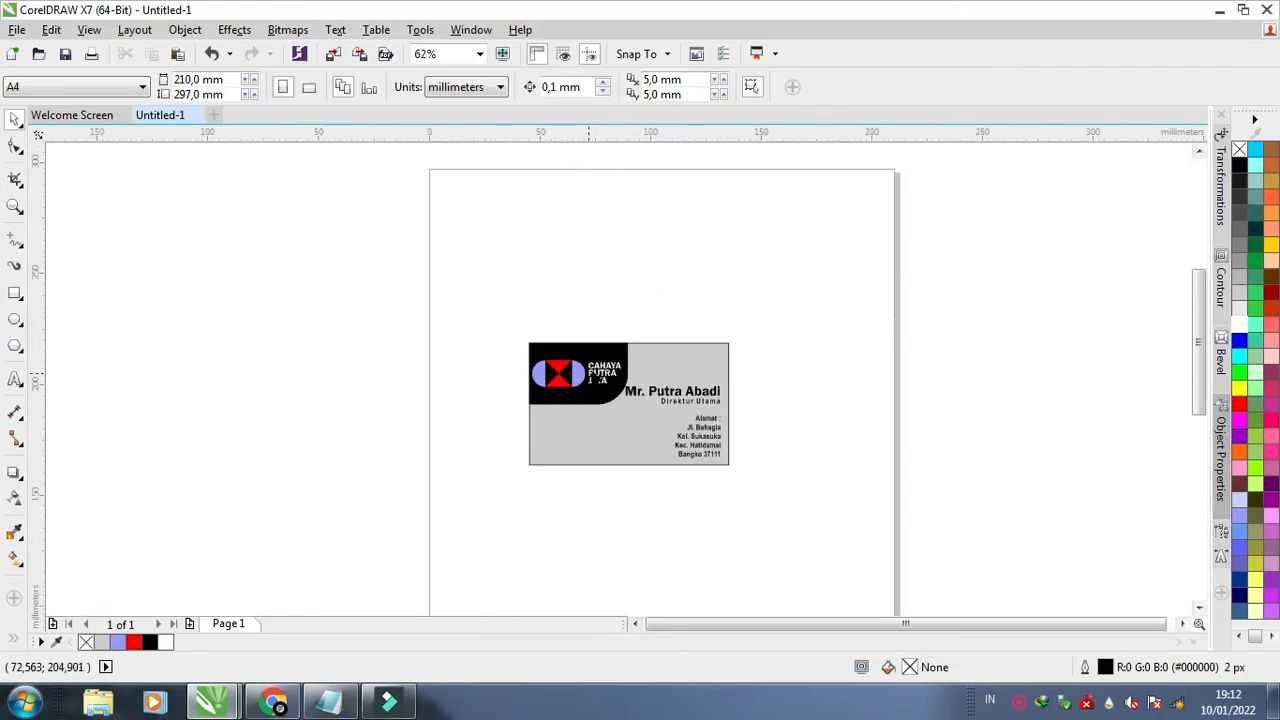
{"action": "left_click_drag", "start_coordinate": [477, 306], "coordinate": [777, 474]}
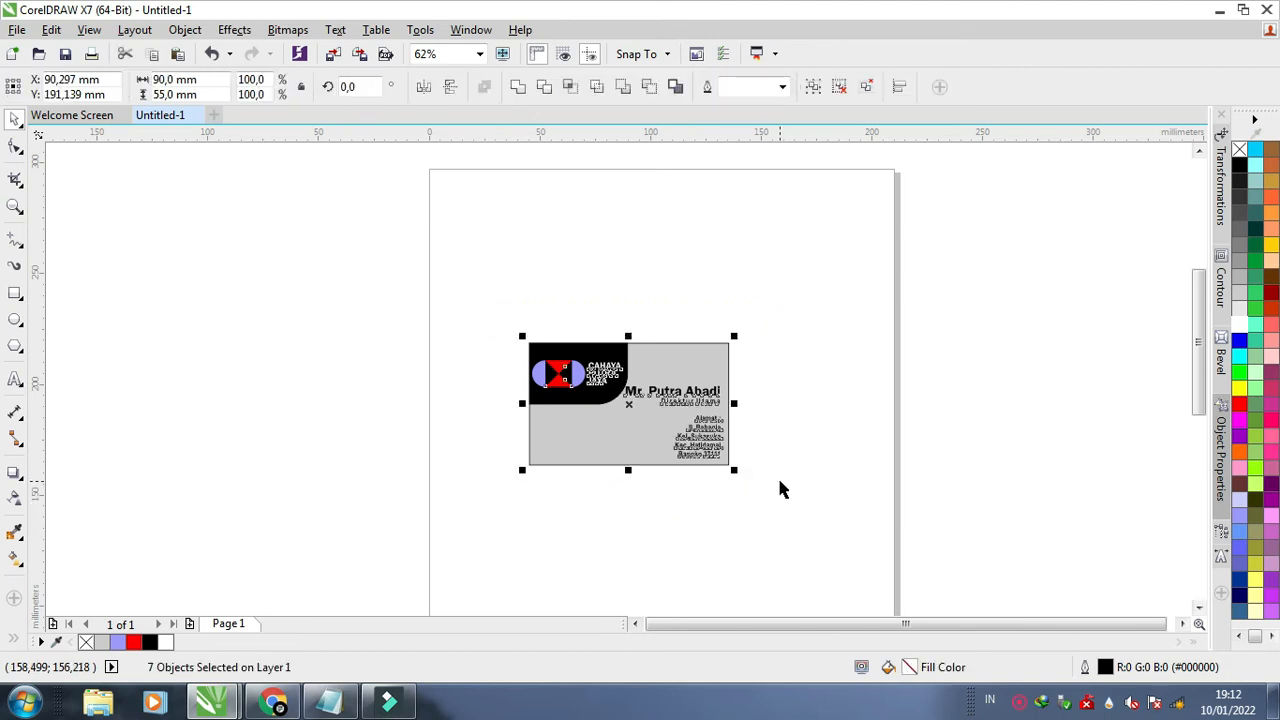
{"action": "key", "text": "ctrl+g"}
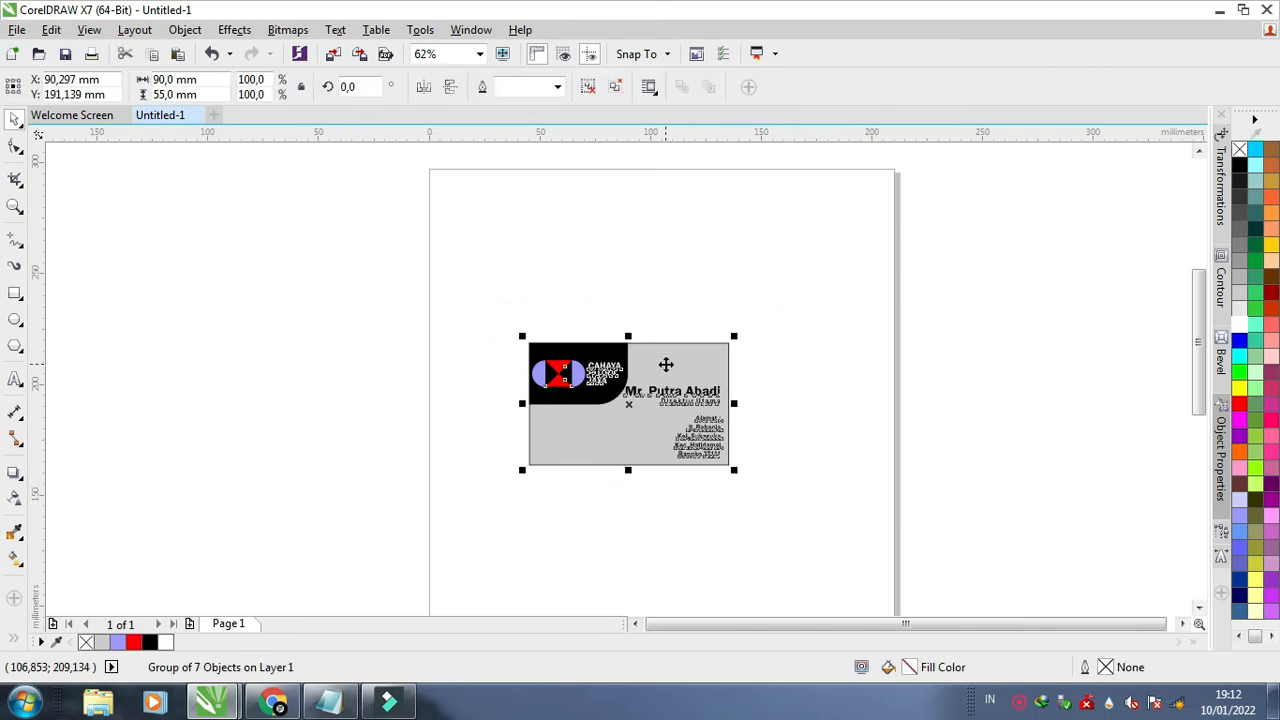
{"action": "left_click_drag", "start_coordinate": [666, 365], "coordinate": [577, 199]}
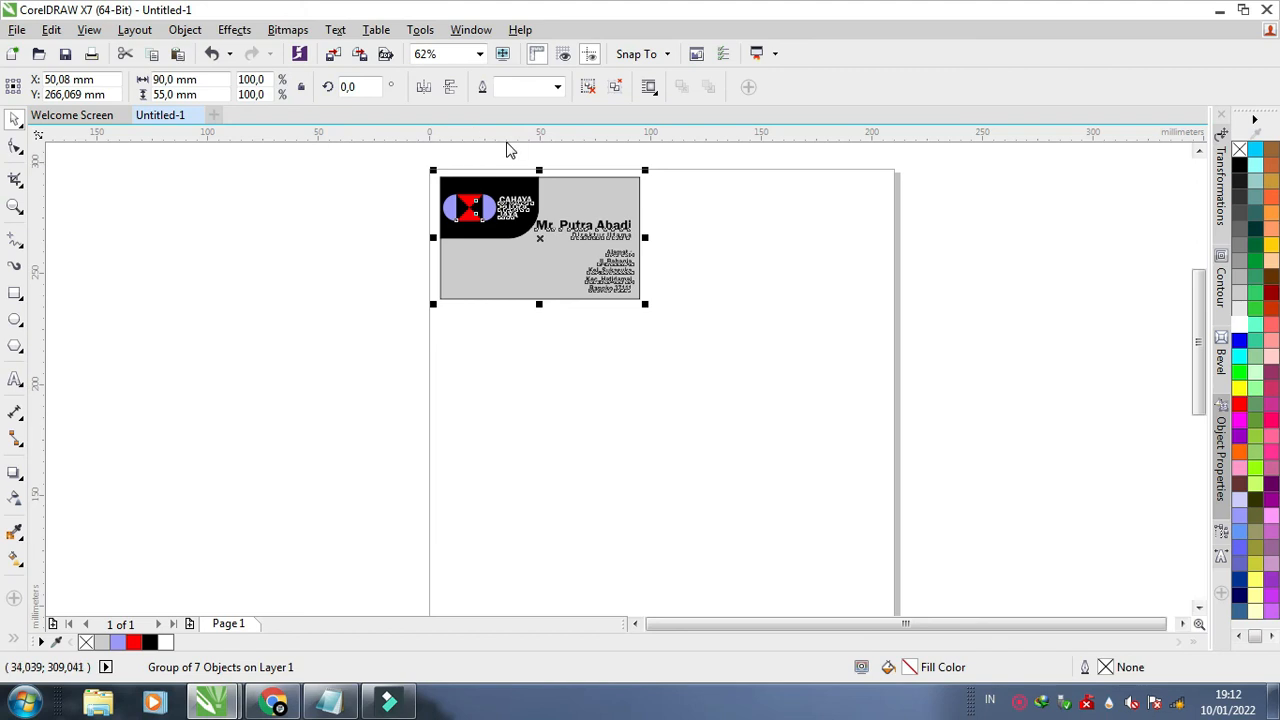
Add a horizontal guideline near the page's top edge and a vertical one about 2.9 mm from its left edge, and enable snapping to guidelines.
{"action": "scroll", "coordinate": [506, 146], "scroll_direction": "up", "scroll_amount": 2}
{"action": "left_click_drag", "start_coordinate": [343, 137], "coordinate": [337, 197]}
{"action": "left_click_drag", "start_coordinate": [37, 222], "coordinate": [364, 266]}
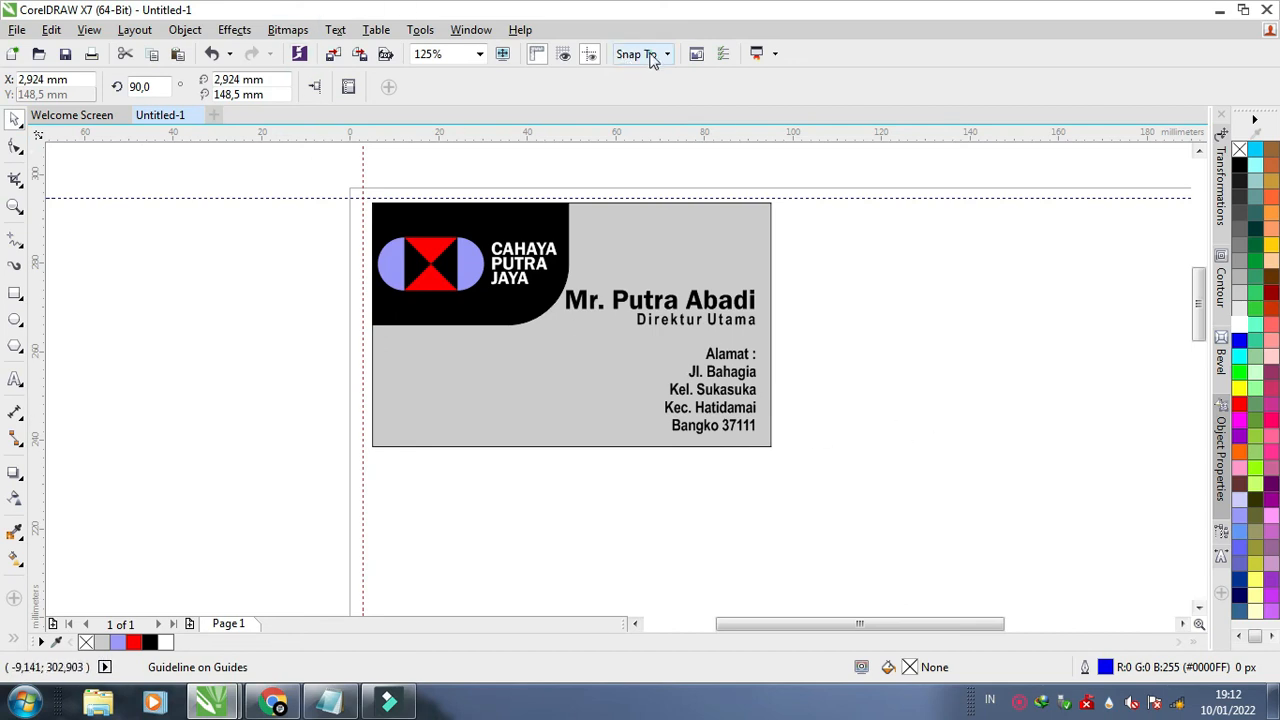
{"action": "left_click", "coordinate": [651, 54]}
{"action": "left_click", "coordinate": [660, 137]}
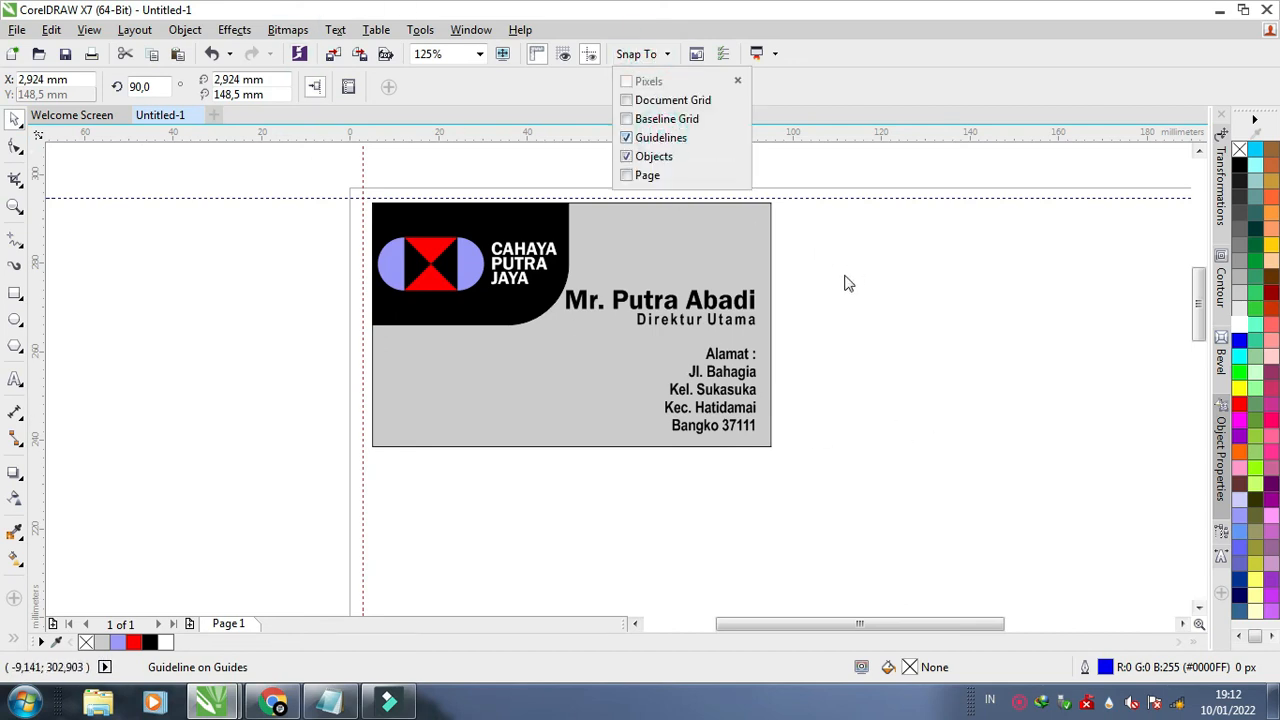
Snap the grouped card's upper-left corner to the intersection of the two guidelines.
{"action": "left_click", "coordinate": [845, 276]}
{"action": "left_click_drag", "start_coordinate": [517, 371], "coordinate": [514, 360]}
{"action": "scroll", "coordinate": [160, 354], "scroll_direction": "down", "scroll_amount": 1}
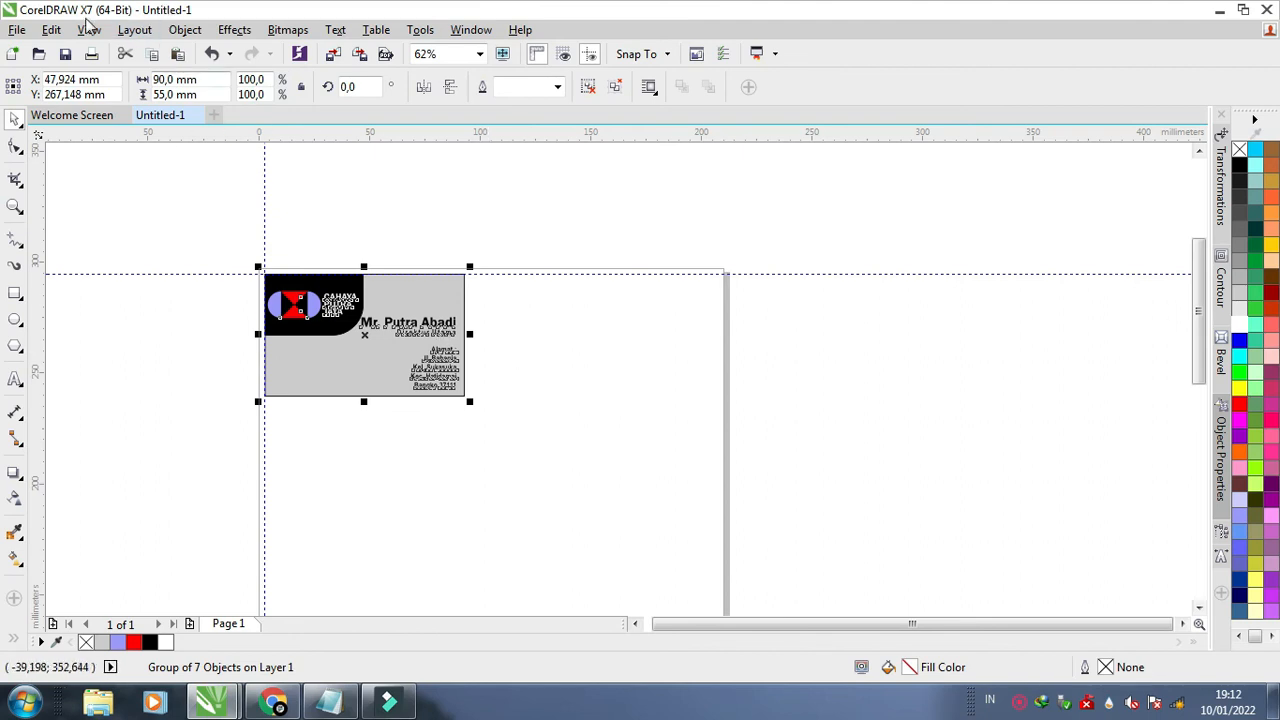
Clone the card group and place the clone beside the original, level with it along the horizontal guideline, centred at about X 154.1 mm.
{"action": "left_click", "coordinate": [55, 31]}
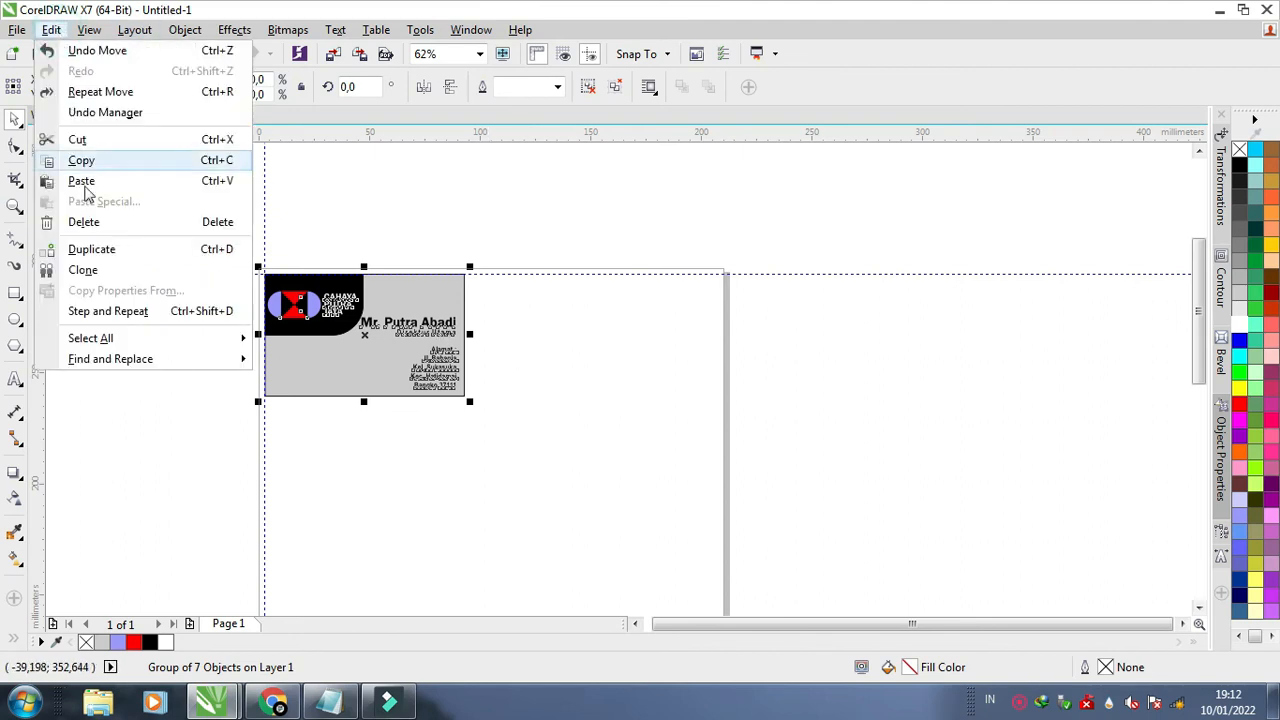
{"action": "left_click", "coordinate": [106, 270]}
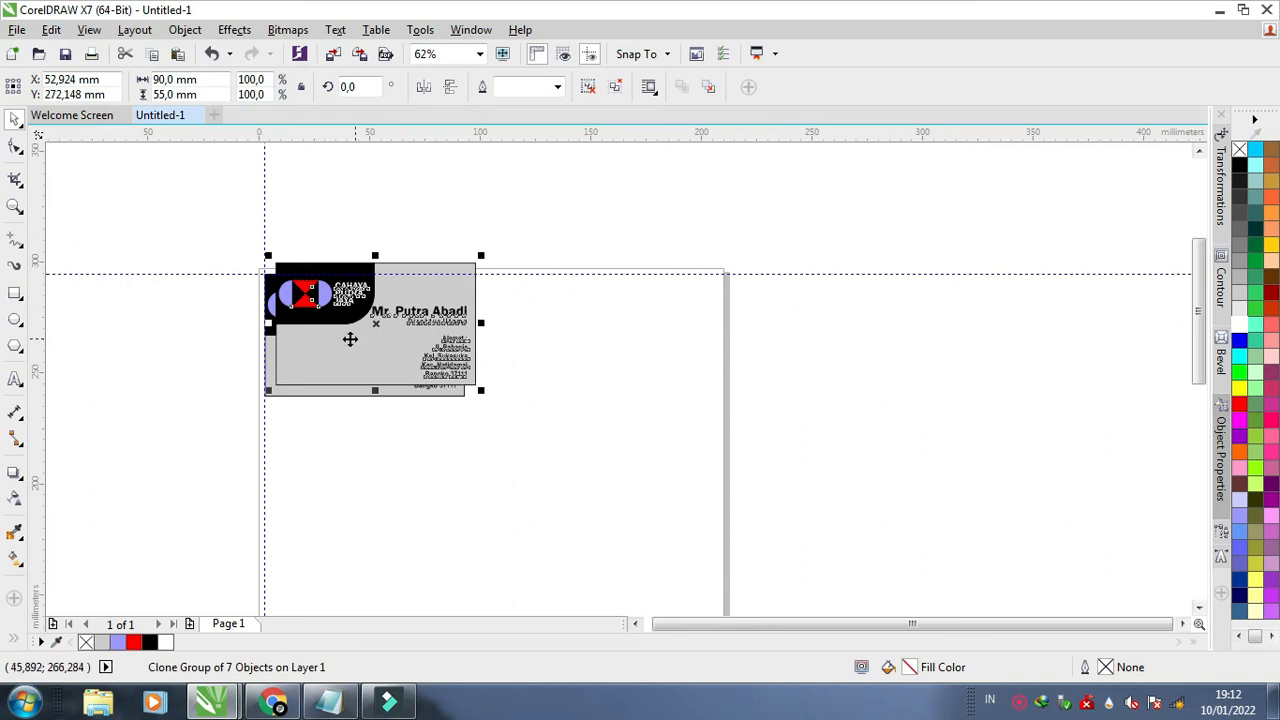
{"action": "left_click_drag", "start_coordinate": [348, 339], "coordinate": [571, 345]}
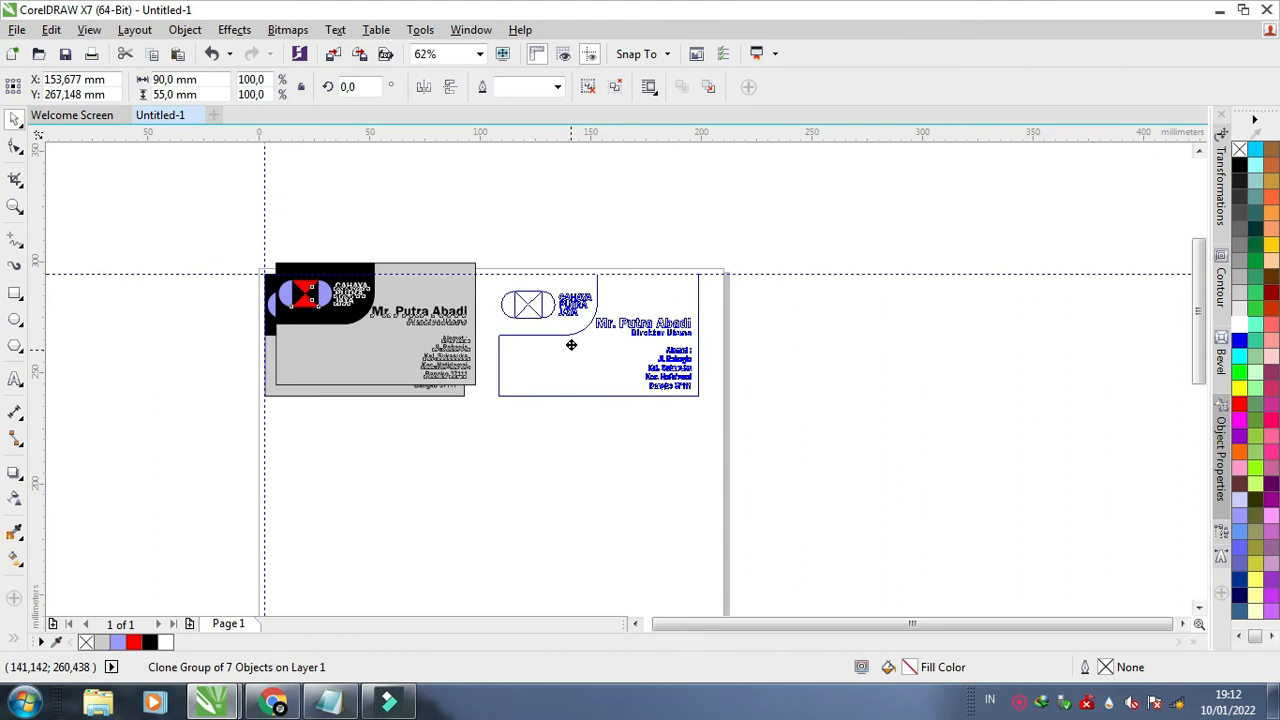
{"action": "left_click_drag", "start_coordinate": [571, 345], "coordinate": [575, 346]}
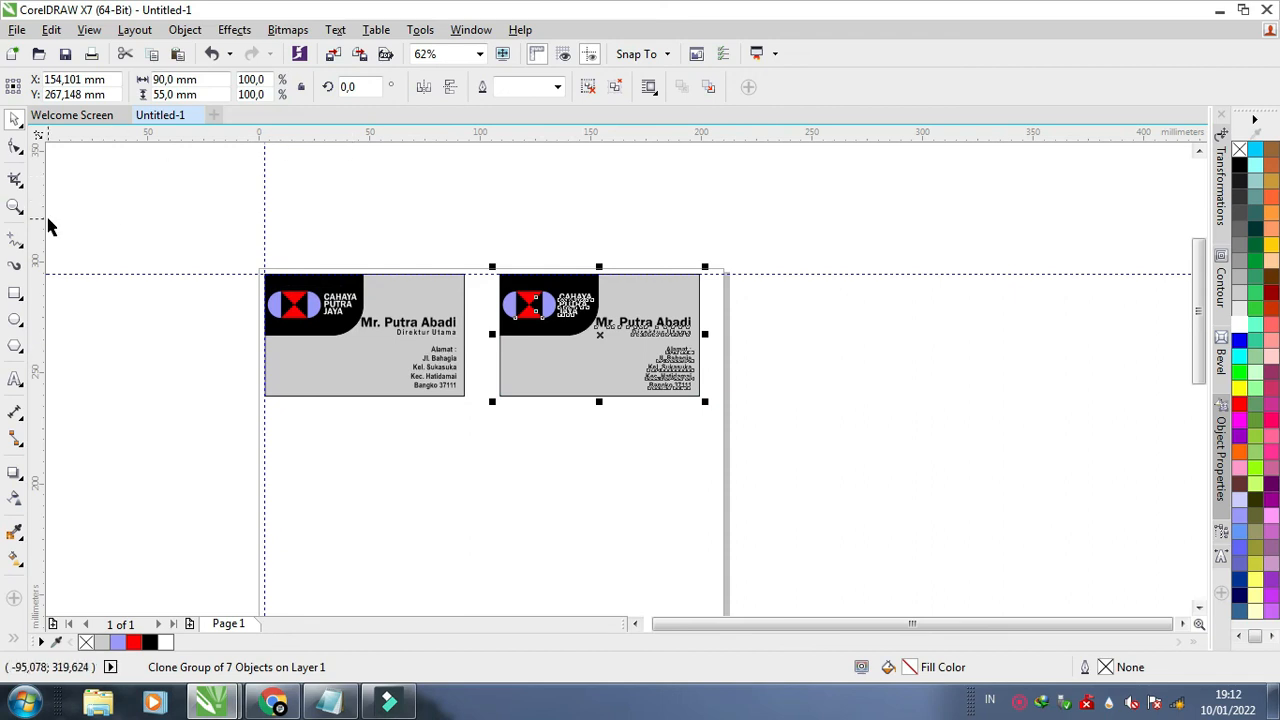
Add a vertical guideline at the second card's left edge, and shift the first card and its guideline to about 12 mm from the page edge.
{"action": "left_click_drag", "start_coordinate": [37, 223], "coordinate": [497, 273]}
{"action": "left_click_drag", "start_coordinate": [264, 229], "coordinate": [280, 229]}
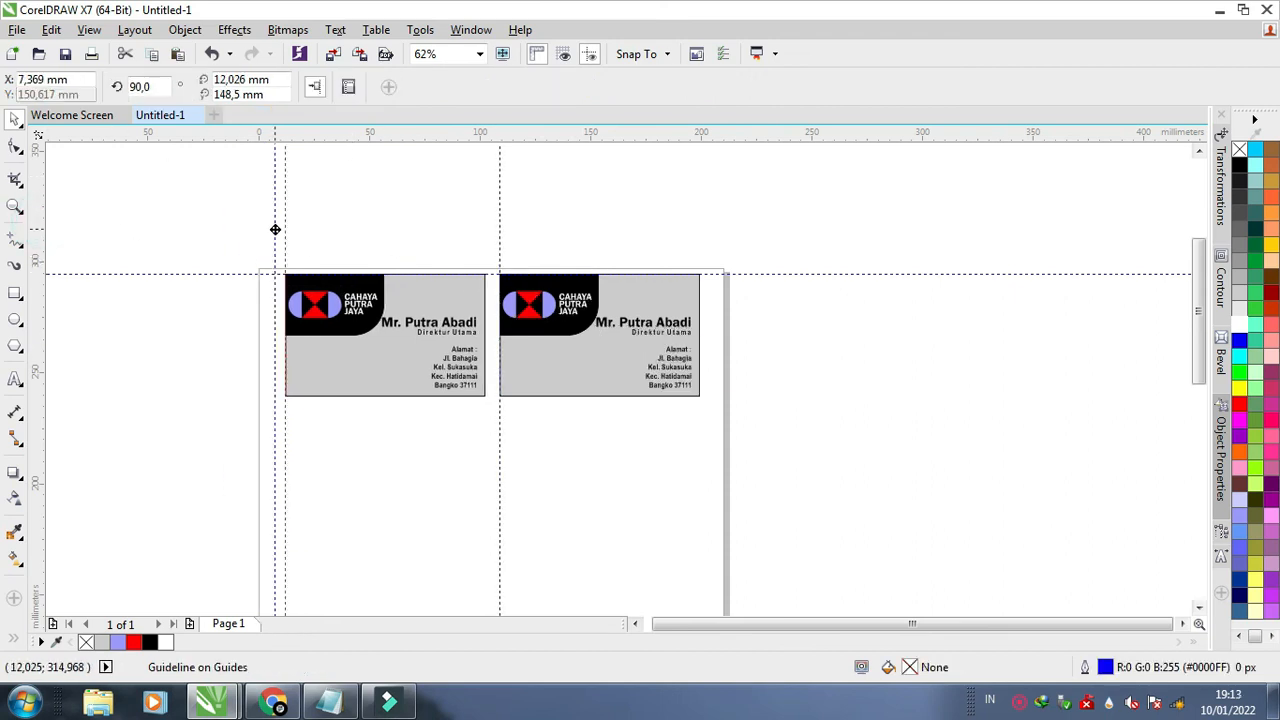
{"action": "scroll", "coordinate": [378, 416], "scroll_direction": "up", "scroll_amount": 2}
{"action": "scroll", "coordinate": [380, 416], "scroll_direction": "down", "scroll_amount": 2}
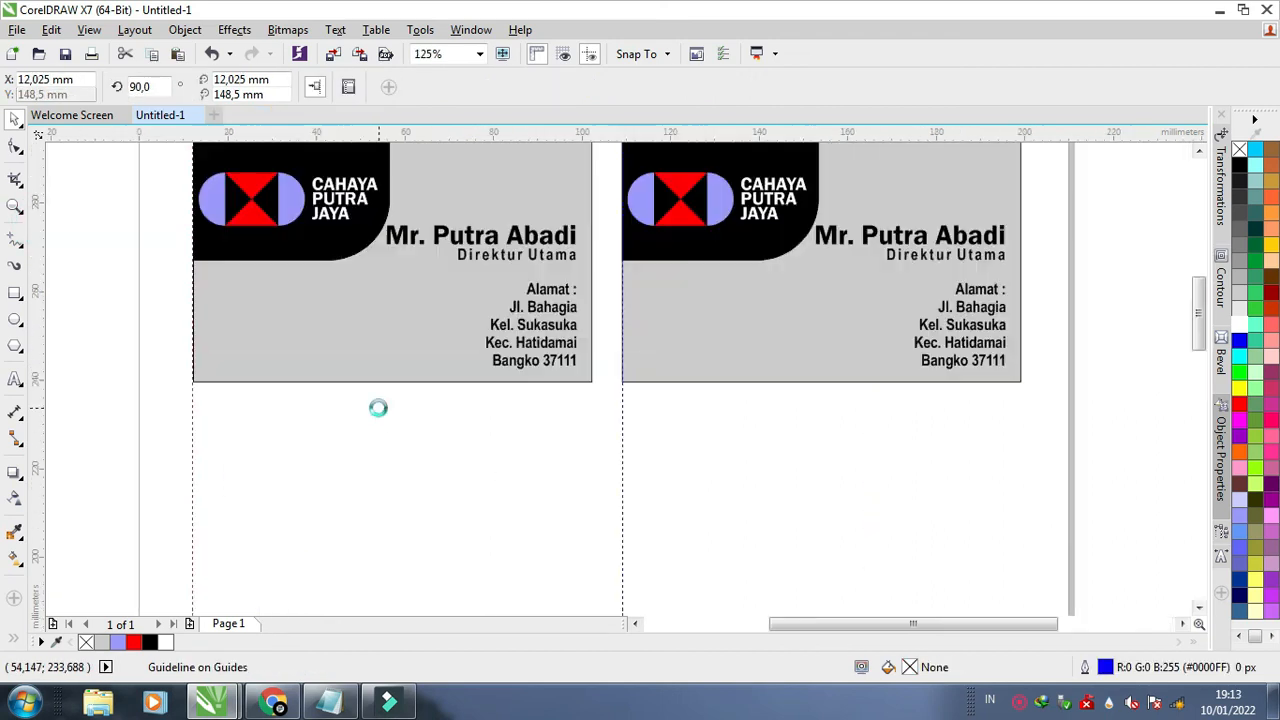
{"action": "left_click", "coordinate": [868, 367]}
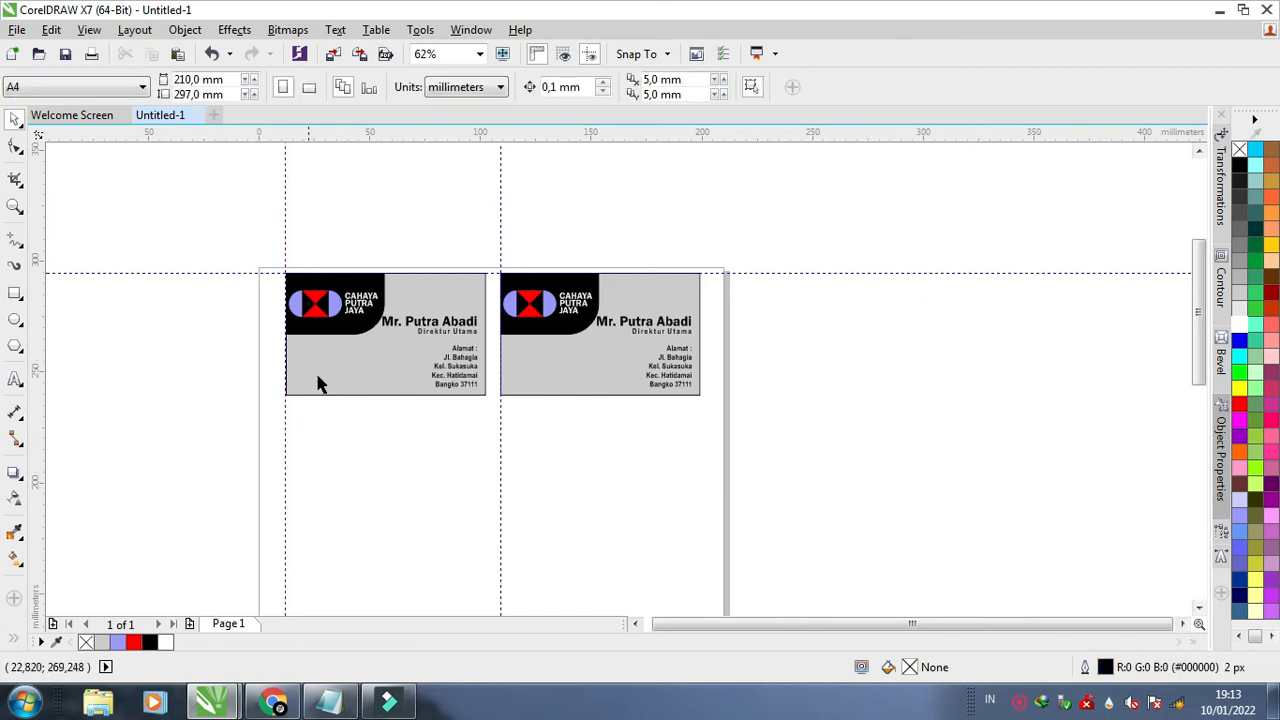
{"action": "left_click", "coordinate": [323, 363]}
{"action": "left_click_drag", "start_coordinate": [421, 333], "coordinate": [417, 328]}
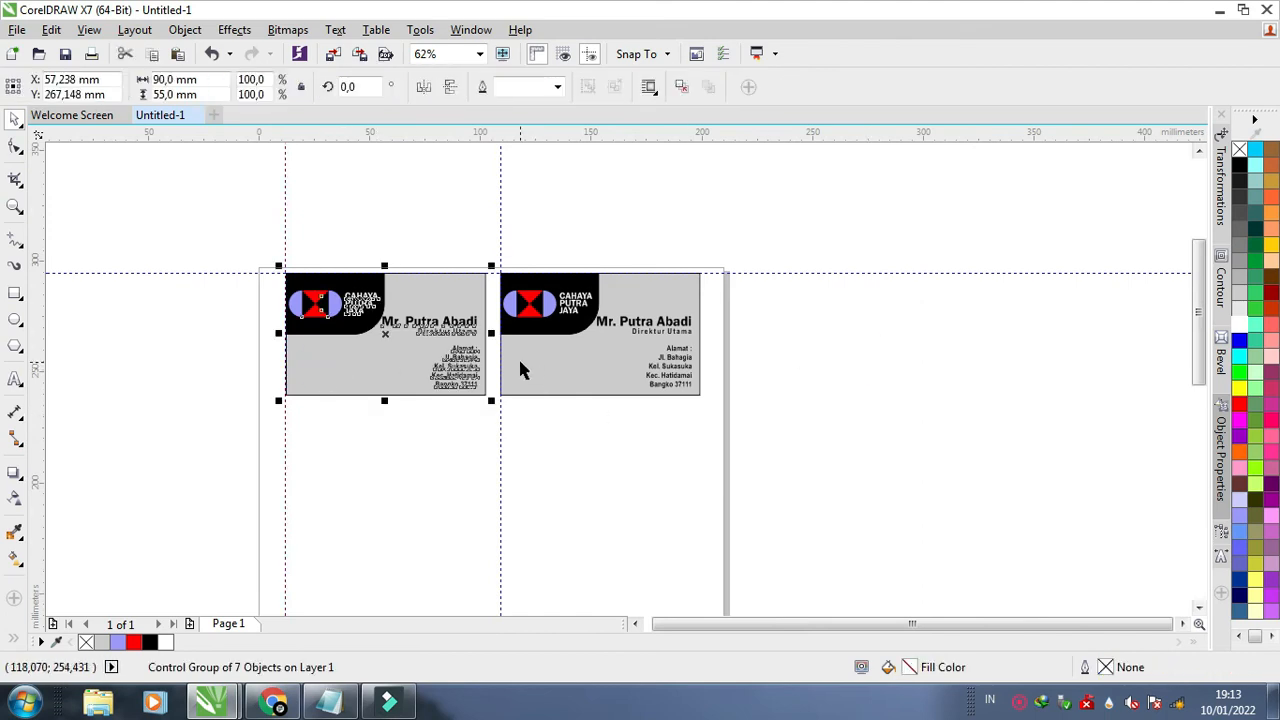
Add a horizontal guideline just below the cards at about 235.8 mm, and copy both cards down so their tops meet it.
{"action": "left_click_drag", "start_coordinate": [477, 128], "coordinate": [506, 400]}
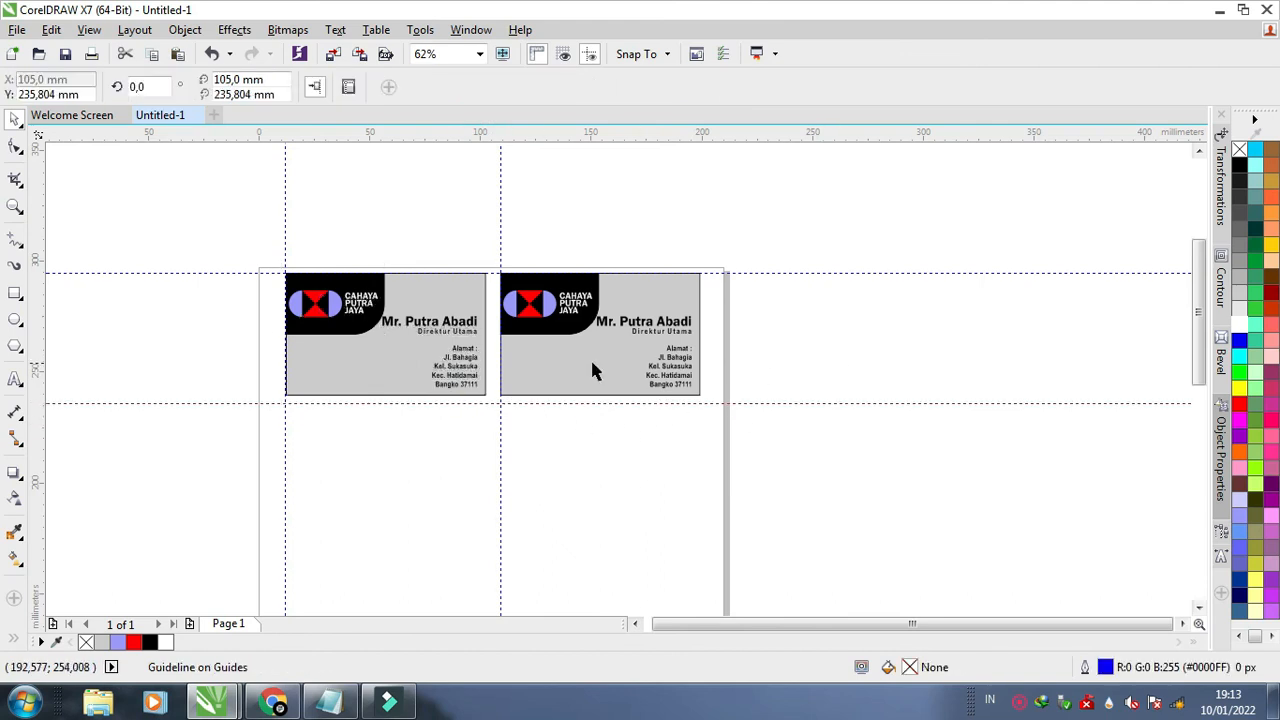
{"action": "left_click", "coordinate": [555, 359]}
{"action": "left_click", "coordinate": [363, 359], "text": "shift"}
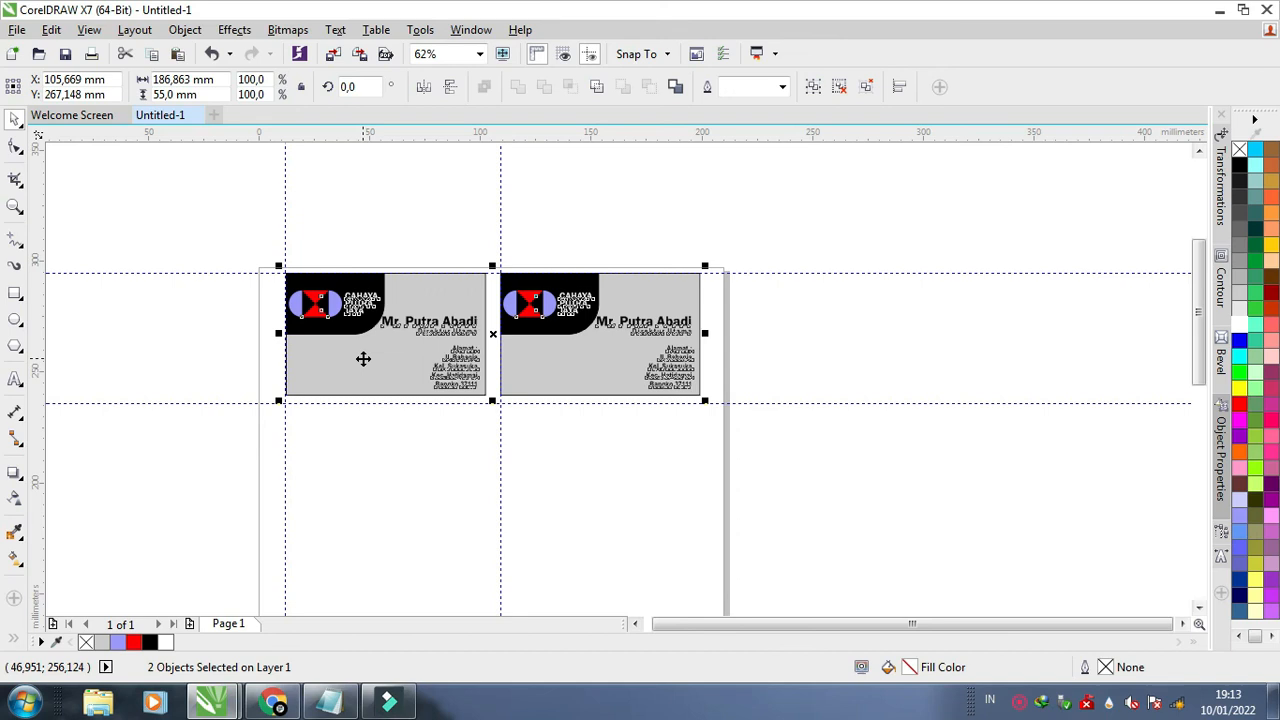
{"action": "left_click_drag", "start_coordinate": [363, 359], "coordinate": [363, 486]}
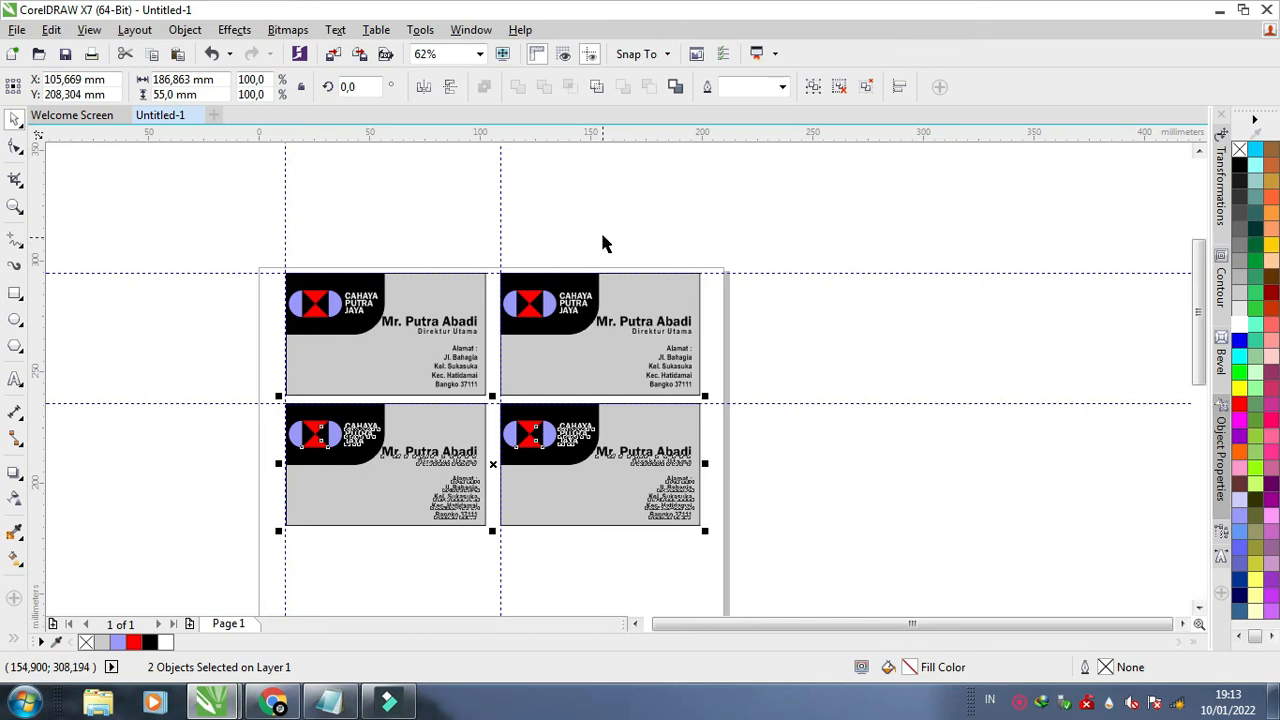
Repeat the row duplication three times to fill the A4 page with five rows of two cards.
{"action": "scroll", "coordinate": [605, 237], "scroll_direction": "down", "scroll_amount": 1}
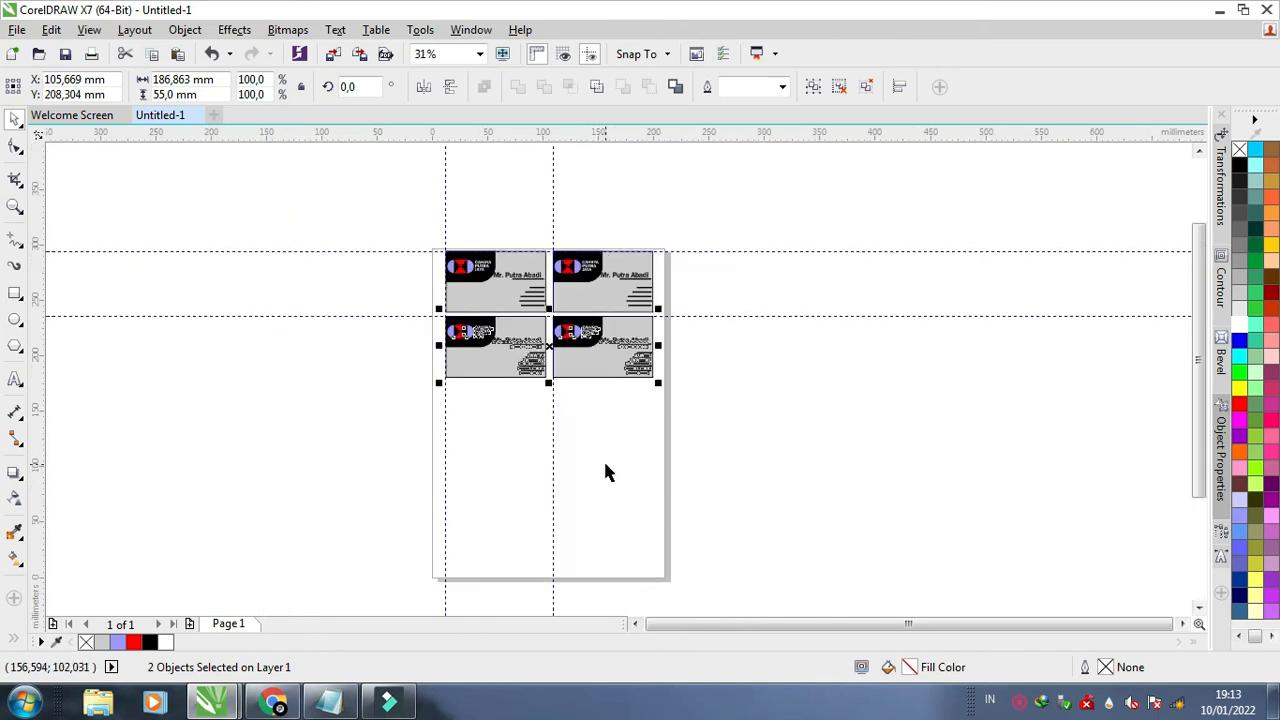
{"action": "key", "text": "ctrl+r"}
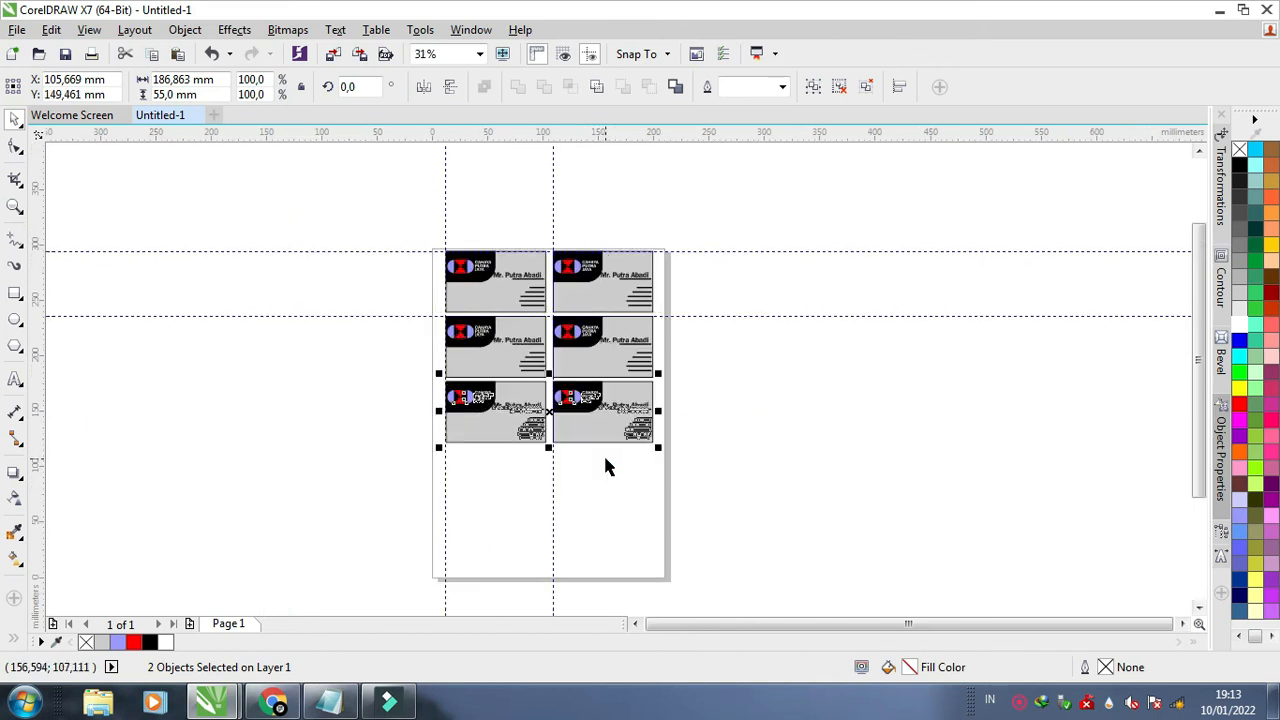
{"action": "key", "text": "ctrl+r"}
{"action": "key", "text": "ctrl+r"}
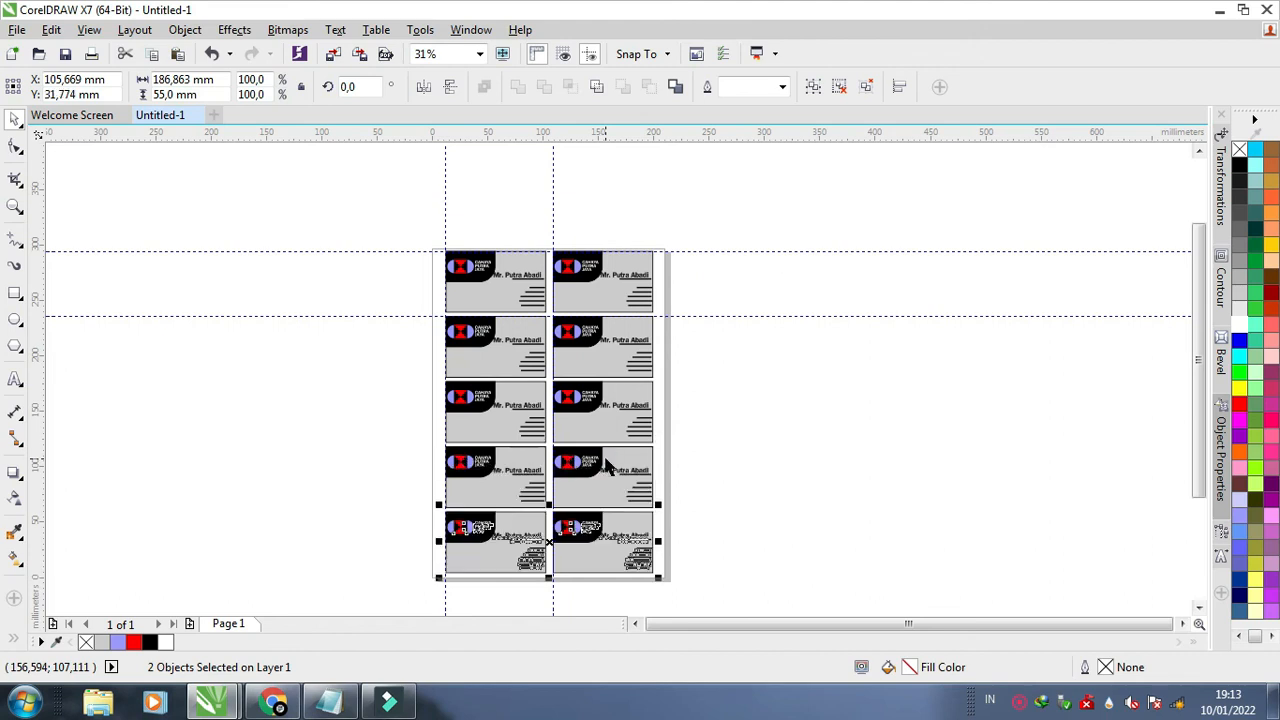
{"action": "left_click", "coordinate": [746, 373]}
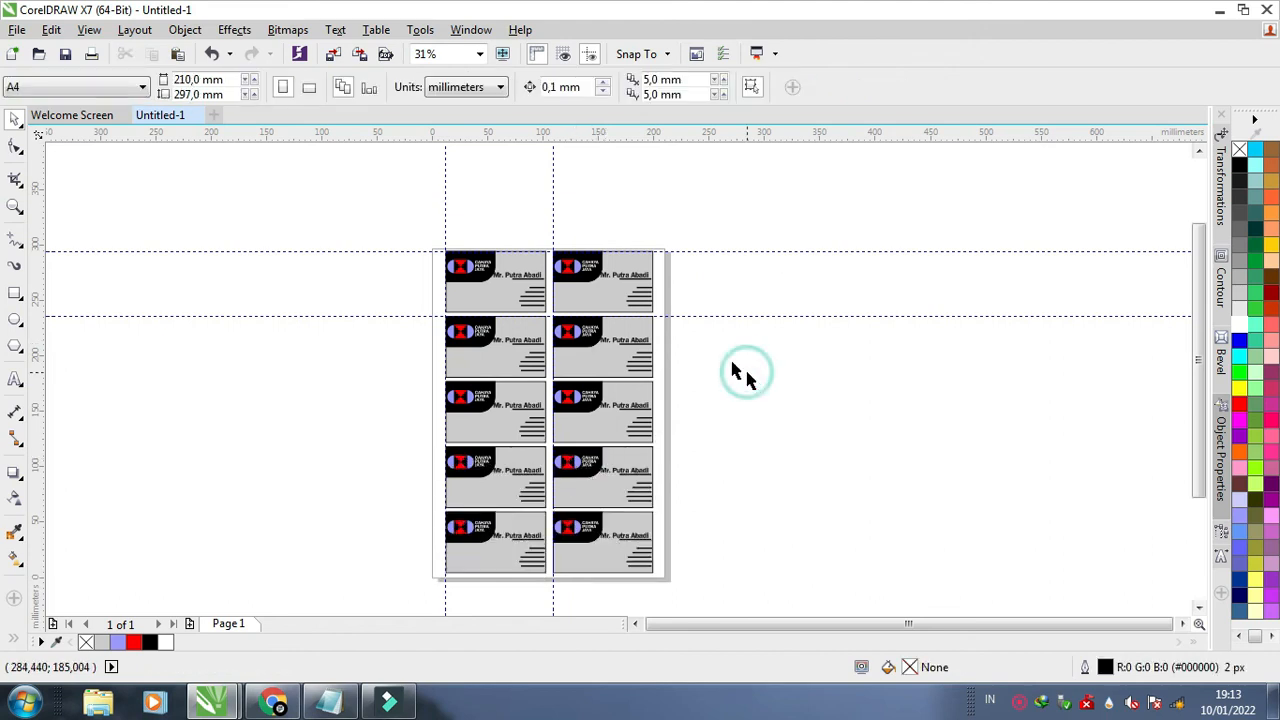
Delete both horizontal and both vertical guidelines from the page.
{"action": "left_click", "coordinate": [706, 316]}
{"action": "key", "text": "Delete"}
{"action": "left_click", "coordinate": [709, 252]}
{"action": "key", "text": "Delete"}
{"action": "left_click", "coordinate": [553, 206]}
{"action": "key", "text": "Delete"}
{"action": "left_click", "coordinate": [445, 196]}
{"action": "key", "text": "Delete"}
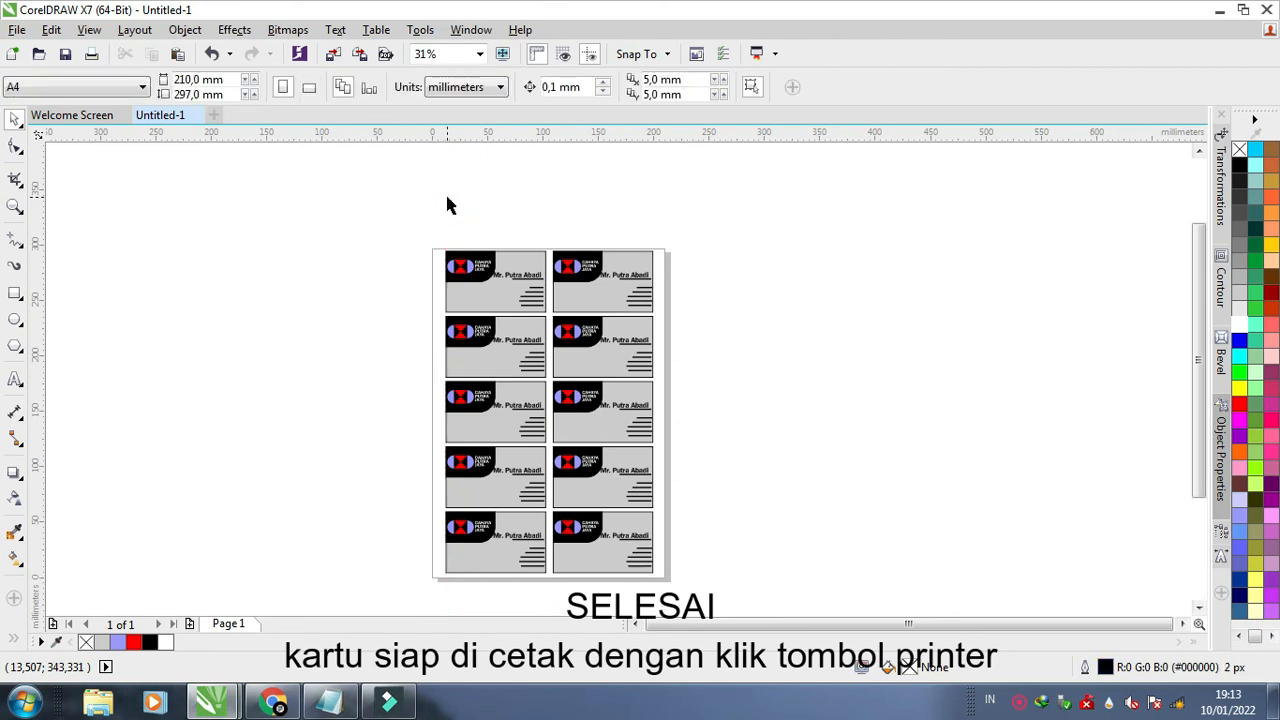
Check the print settings and printer selection for the finished card sheet, and leave without printing.
{"action": "scroll", "coordinate": [447, 205], "scroll_direction": "up", "scroll_amount": 1}
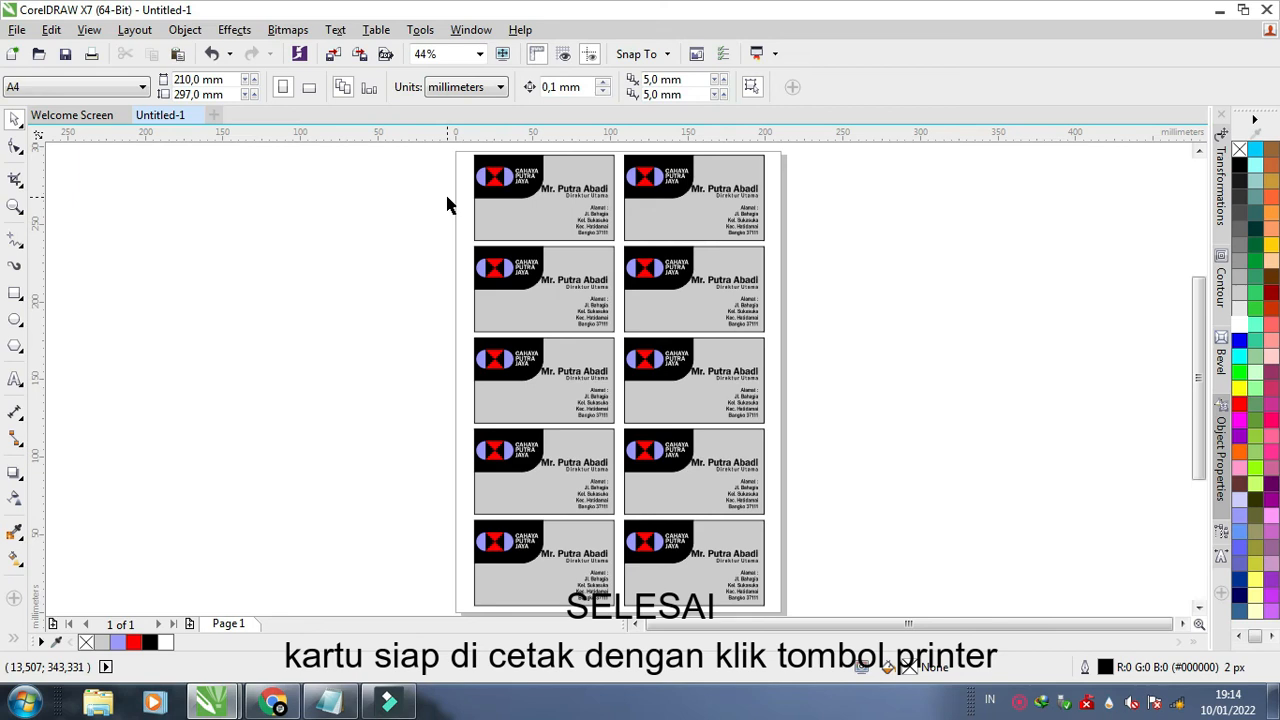
{"action": "left_click", "coordinate": [17, 29]}
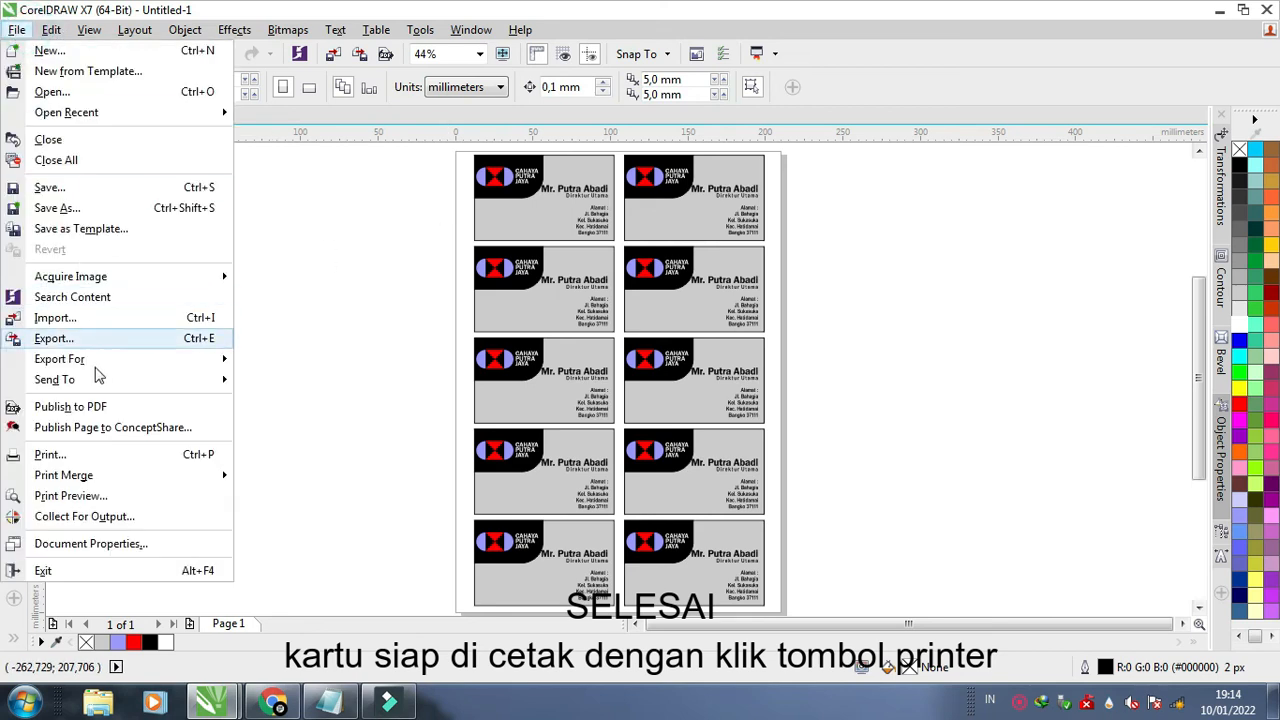
{"action": "left_click", "coordinate": [100, 458]}
{"action": "left_click", "coordinate": [687, 207]}
{"action": "left_click", "coordinate": [692, 210]}
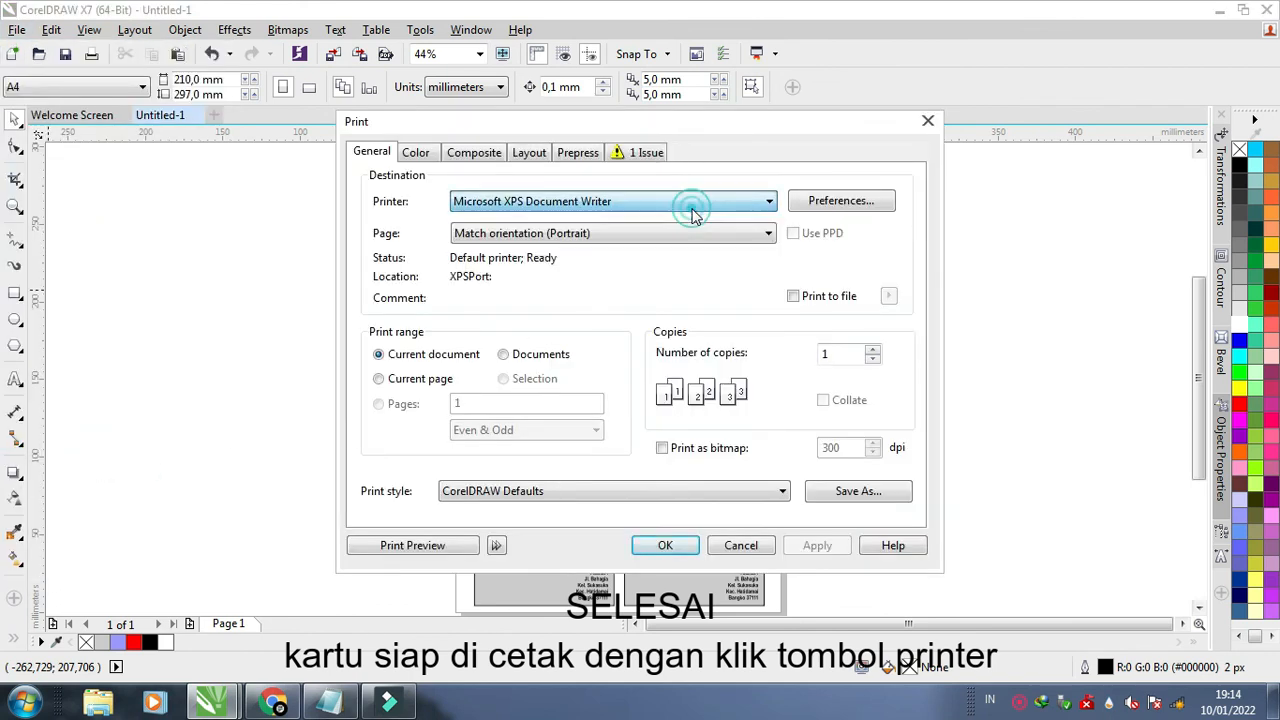
{"action": "left_click", "coordinate": [762, 547]}
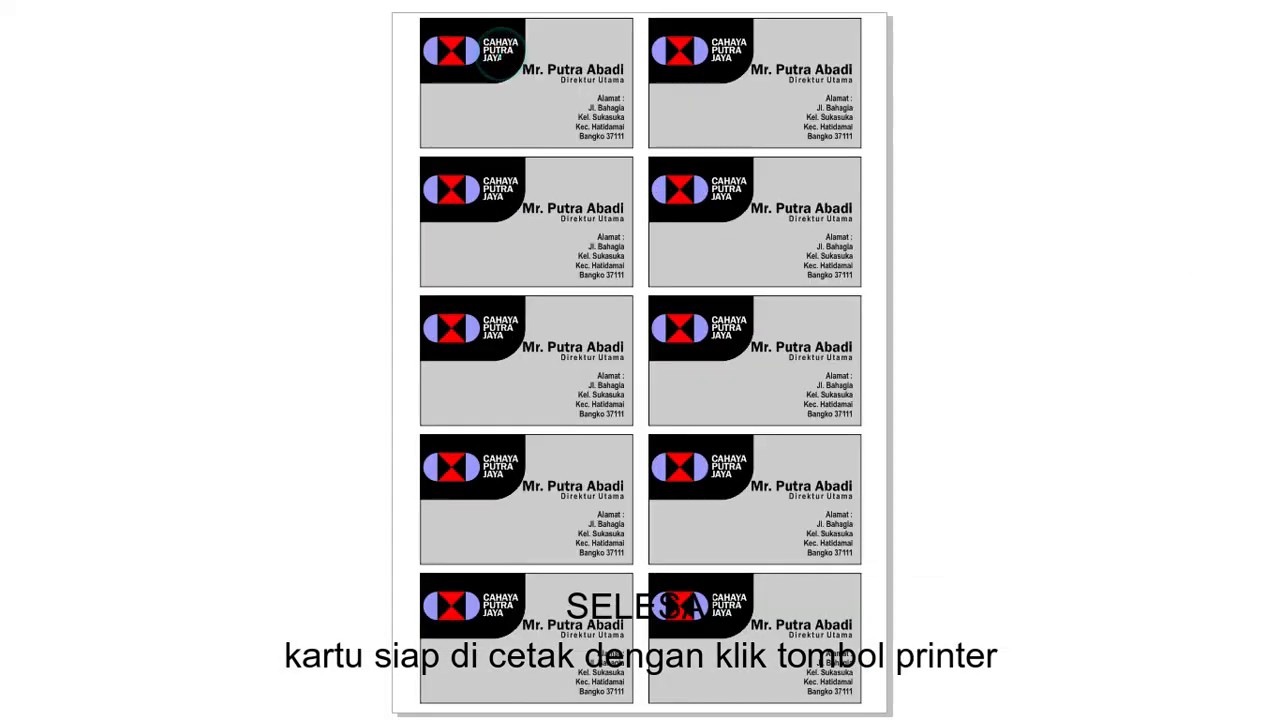